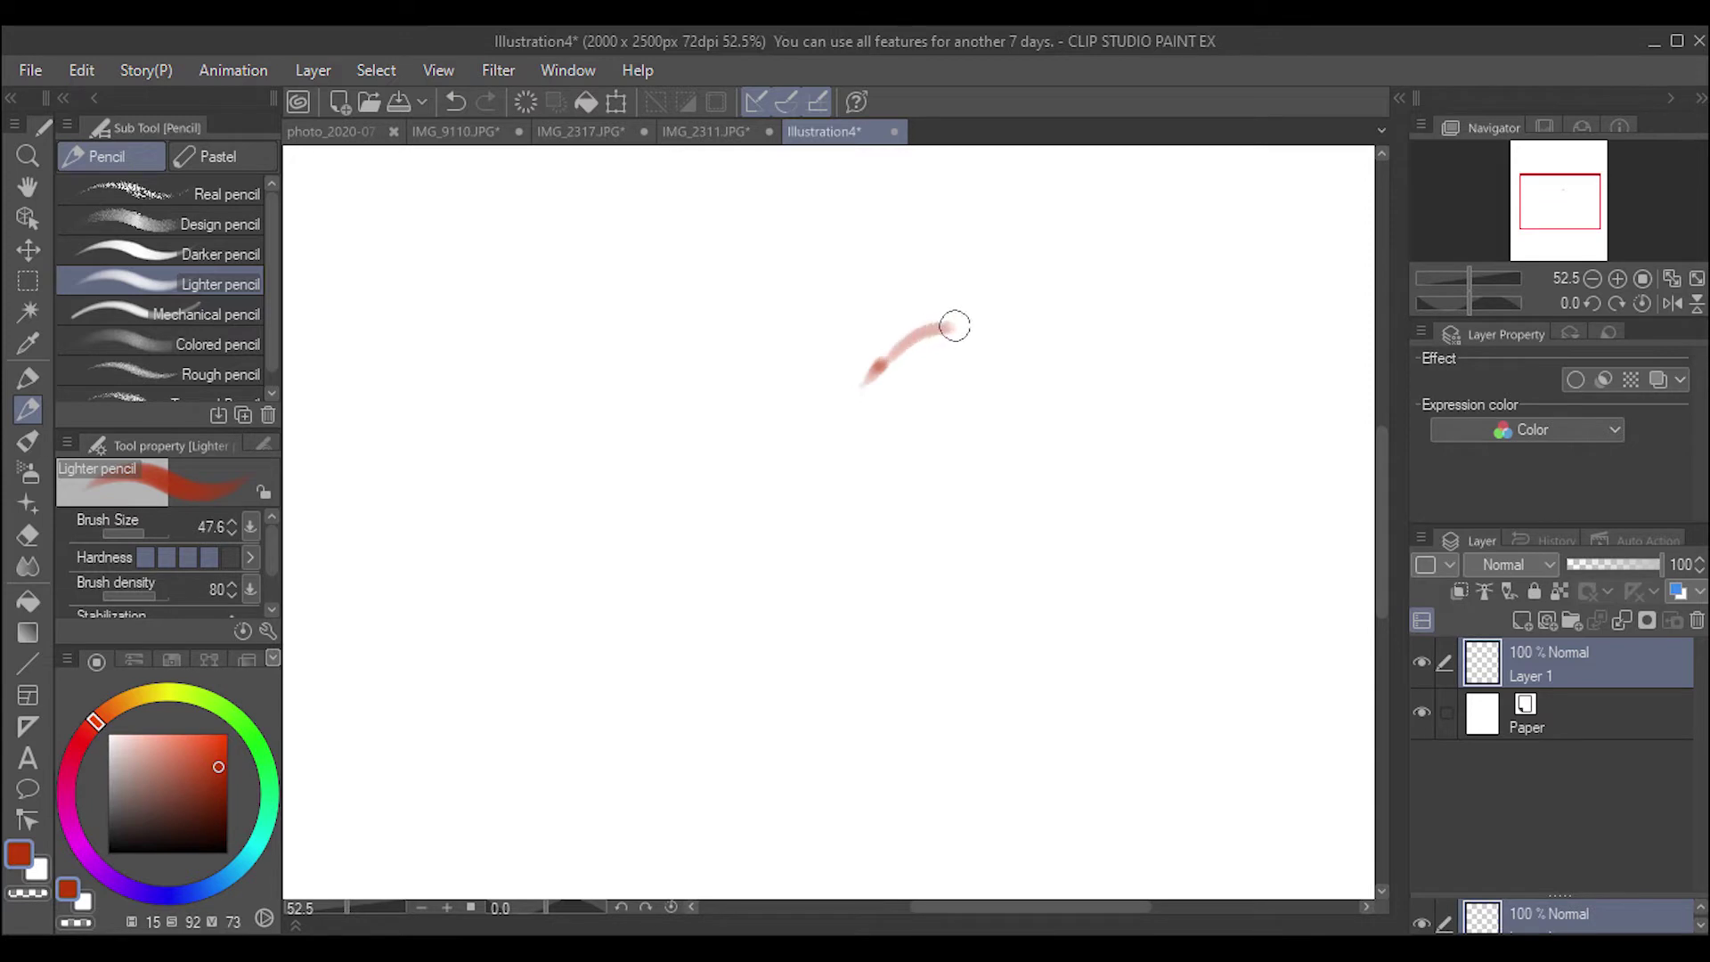
# With the Lighter pencil at brush size 176.2, paint a small solid red blob with a larger one directly below it.
pyautogui.click(151, 533)
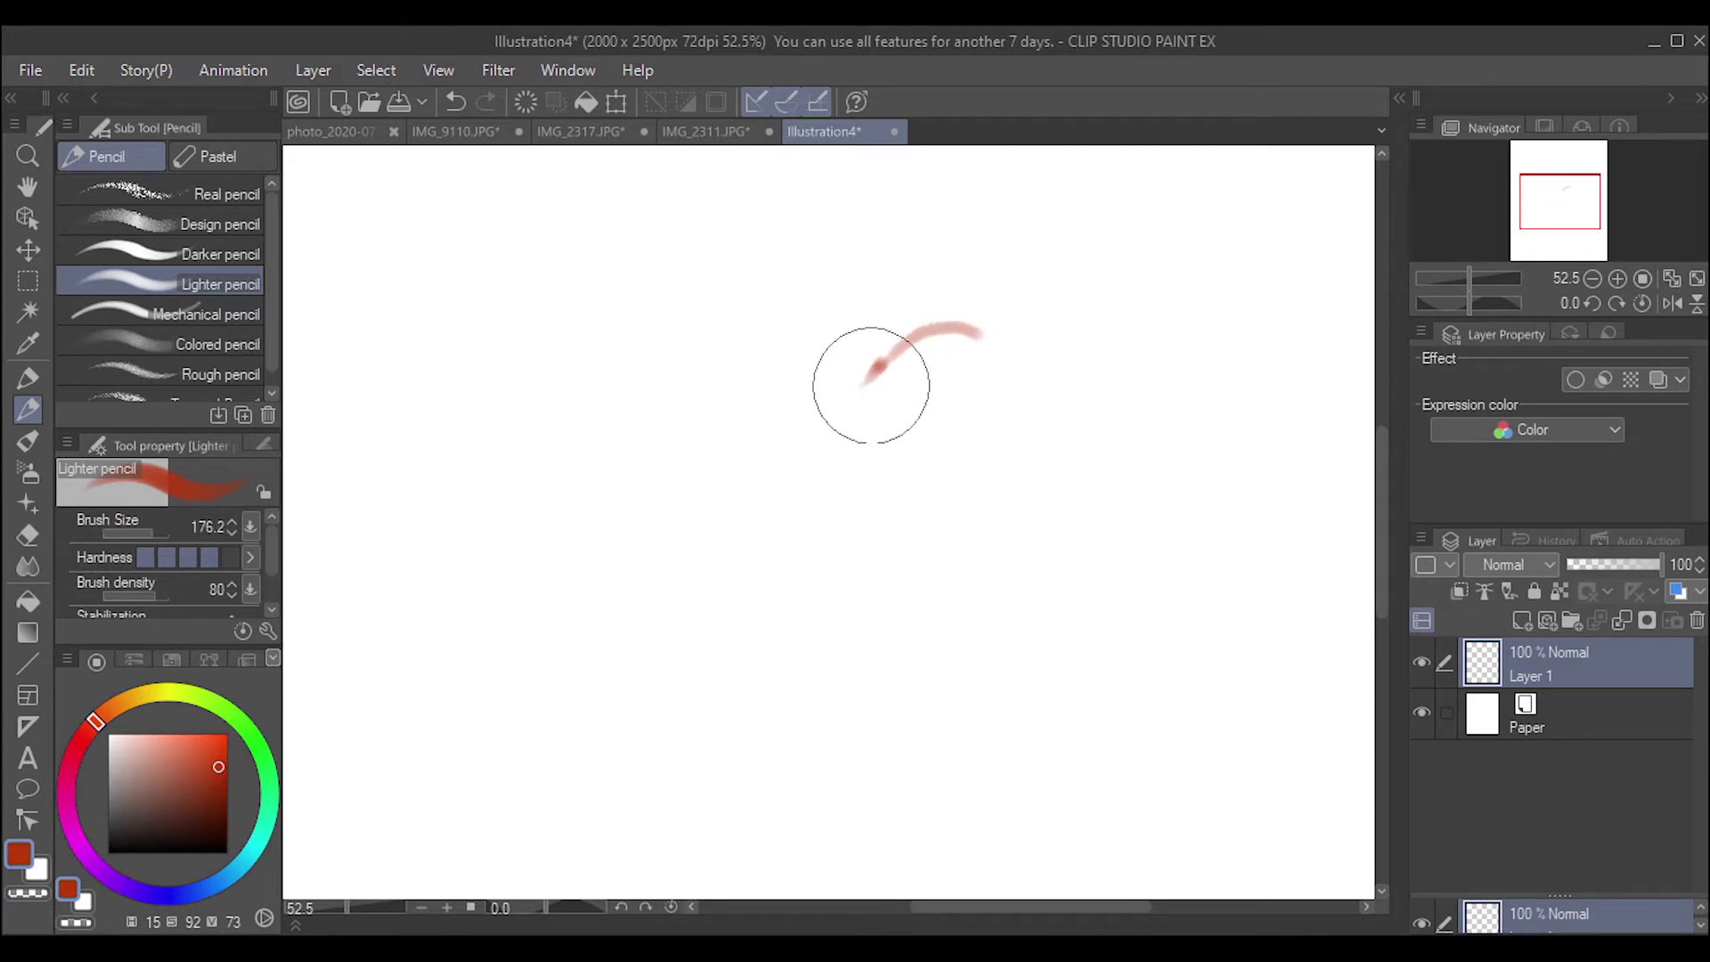
pyautogui.moveTo(880, 379)
pyautogui.mouseDown()
pyautogui.moveTo(959, 343)
pyautogui.moveTo(893, 370)
pyautogui.moveTo(886, 390)
pyautogui.moveTo(983, 373)
pyautogui.moveTo(967, 394)
pyautogui.moveTo(879, 390)
pyautogui.moveTo(939, 346)
pyautogui.moveTo(986, 376)
pyautogui.moveTo(926, 403)
pyautogui.moveTo(956, 429)
pyautogui.moveTo(979, 429)
pyautogui.moveTo(885, 421)
pyautogui.moveTo(889, 372)
pyautogui.moveTo(956, 332)
pyautogui.moveTo(891, 422)
pyautogui.moveTo(963, 430)
pyautogui.moveTo(880, 483)
pyautogui.moveTo(949, 464)
pyautogui.moveTo(1025, 505)
pyautogui.moveTo(1010, 577)
pyautogui.moveTo(952, 616)
pyautogui.moveTo(987, 523)
pyautogui.moveTo(903, 494)
pyautogui.moveTo(936, 582)
pyautogui.moveTo(876, 524)
pyautogui.moveTo(960, 473)
pyautogui.moveTo(1006, 487)
pyautogui.moveTo(982, 623)
pyautogui.moveTo(905, 561)
pyautogui.moveTo(954, 578)
pyautogui.moveTo(865, 489)
pyautogui.moveTo(907, 473)
pyautogui.moveTo(995, 487)
pyautogui.moveTo(990, 574)
pyautogui.moveTo(925, 614)
pyautogui.moveTo(884, 510)
pyautogui.moveTo(959, 557)
pyautogui.moveTo(880, 563)
pyautogui.moveTo(839, 481)
pyautogui.moveTo(892, 573)
pyautogui.mouseUp()
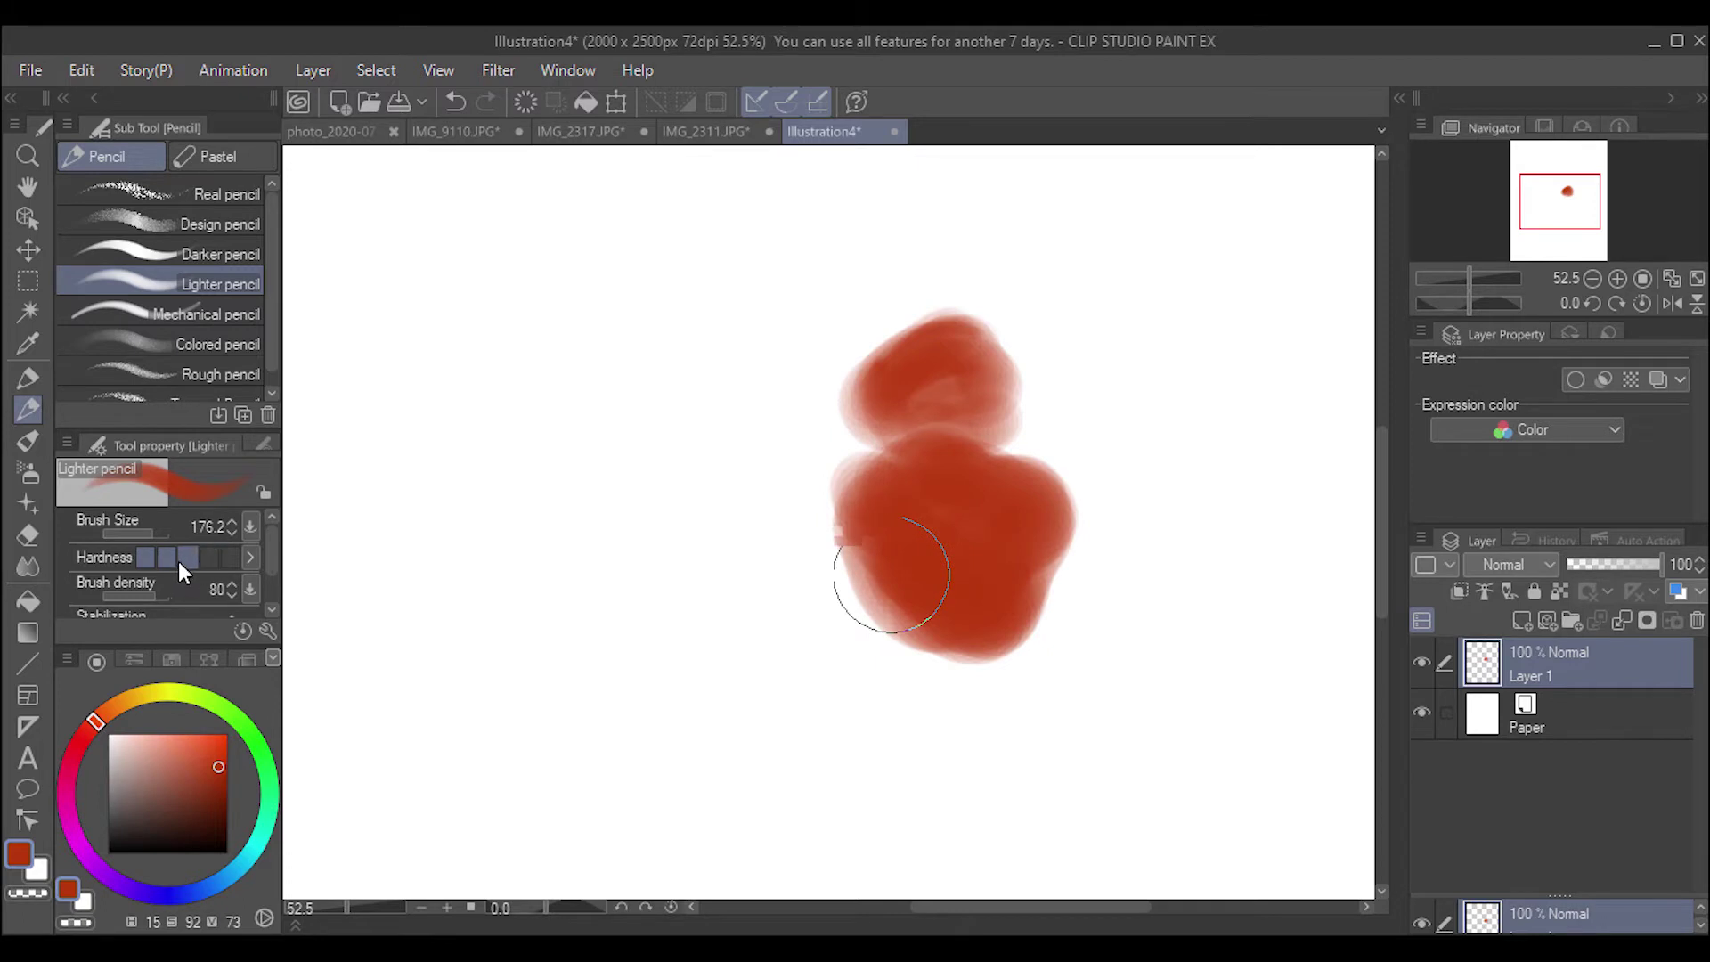
# Lower the brush density to 31 and paint a soft red petal and a pale pink petal to the upper left of the red blobs.
pyautogui.moveTo(123, 597); pyautogui.dragTo(123, 595)
pyautogui.moveTo(837, 410)
pyautogui.mouseDown()
pyautogui.moveTo(848, 335)
pyautogui.moveTo(847, 419)
pyautogui.moveTo(832, 419)
pyautogui.moveTo(847, 276)
pyautogui.moveTo(832, 336)
pyautogui.moveTo(857, 355)
pyautogui.moveTo(880, 307)
pyautogui.moveTo(852, 350)
pyautogui.moveTo(866, 332)
pyautogui.mouseUp()
pyautogui.keyDown('alt'); pyautogui.click(828, 322); pyautogui.keyUp('alt')
pyautogui.moveTo(794, 433)
pyautogui.mouseDown()
pyautogui.moveTo(785, 389)
pyautogui.moveTo(798, 418)
pyautogui.moveTo(690, 275)
pyautogui.moveTo(782, 433)
pyautogui.moveTo(727, 368)
pyautogui.moveTo(624, 325)
pyautogui.mouseUp()
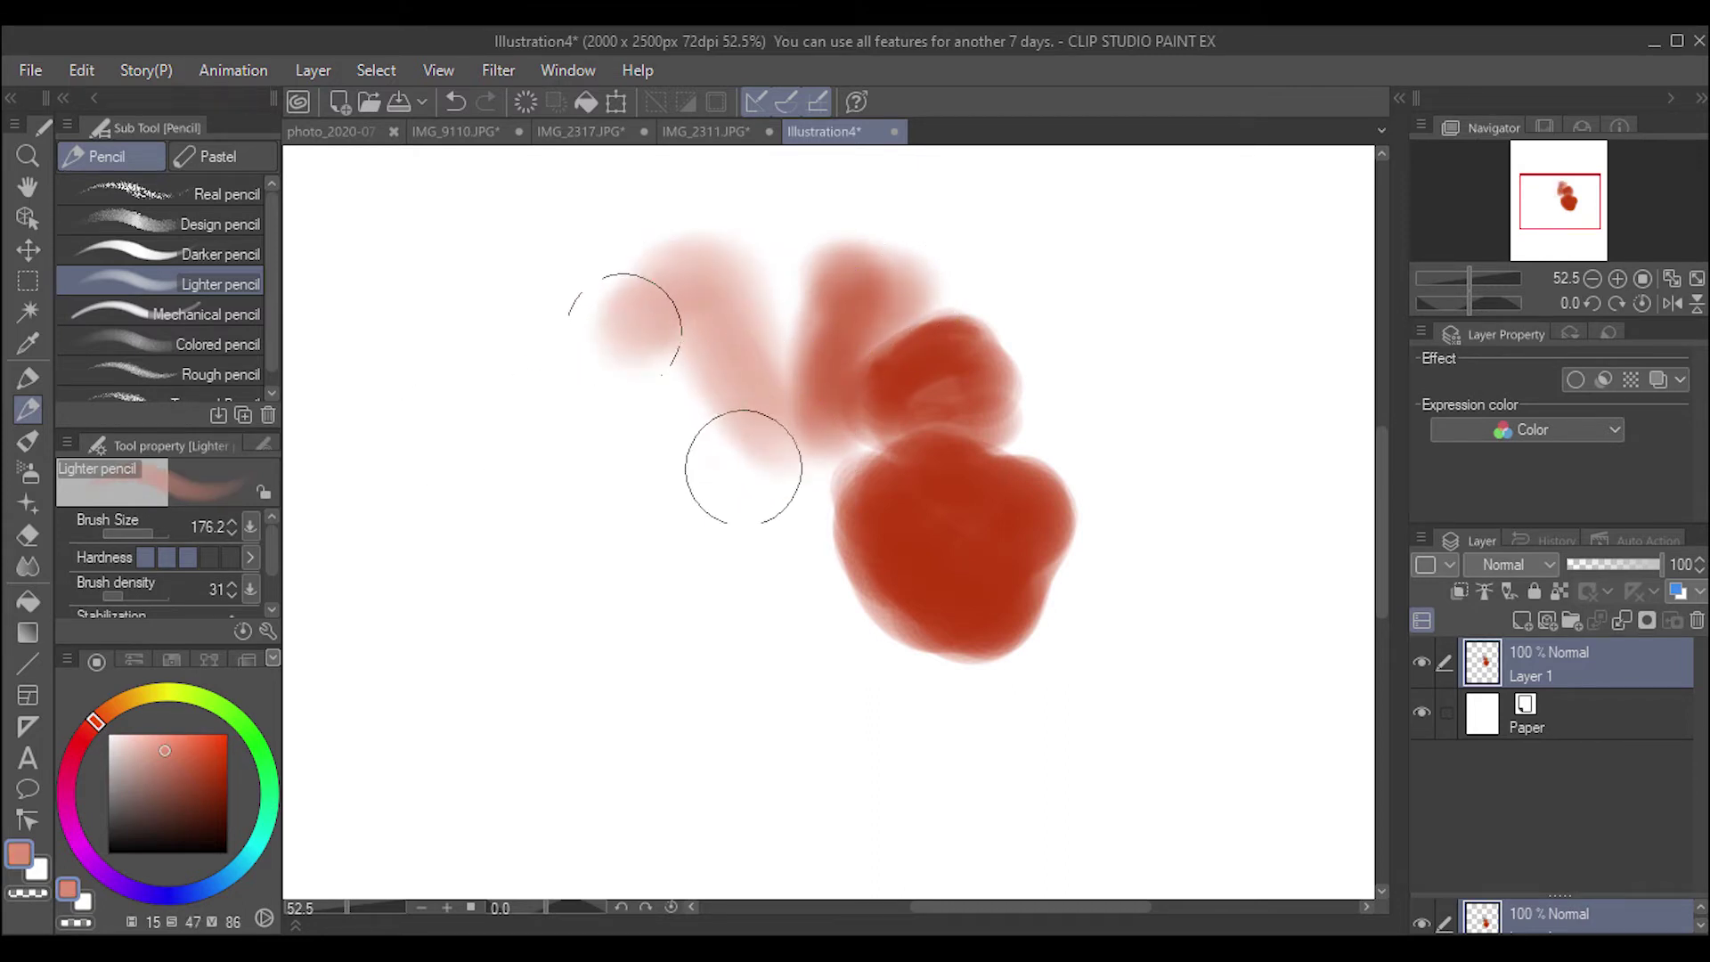
pyautogui.moveTo(743, 467)
pyautogui.mouseDown()
pyautogui.moveTo(585, 424)
pyautogui.moveTo(602, 350)
pyautogui.moveTo(629, 465)
pyautogui.moveTo(637, 346)
pyautogui.moveTo(627, 419)
pyautogui.moveTo(612, 392)
pyautogui.moveTo(692, 421)
pyautogui.moveTo(676, 400)
pyautogui.moveTo(754, 474)
pyautogui.moveTo(676, 437)
pyautogui.mouseUp()
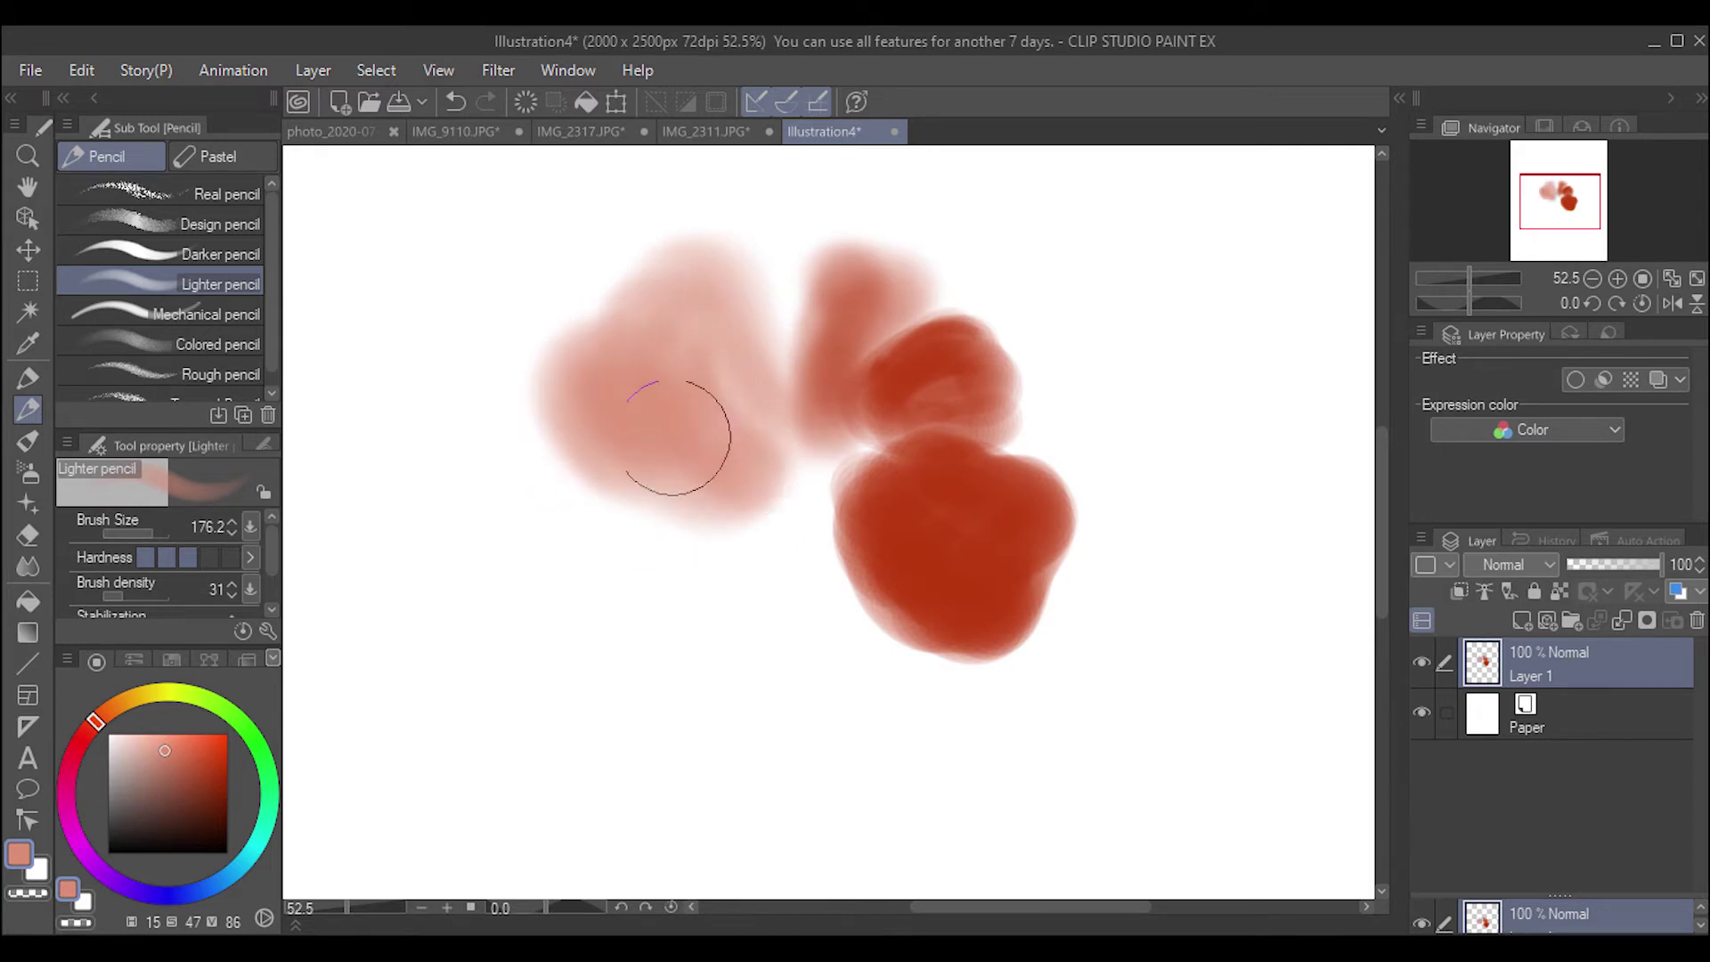
# Raise the brush density to 53, shade the left petal in darker red and paint a large pale pink petal below it.
pyautogui.click(137, 593)
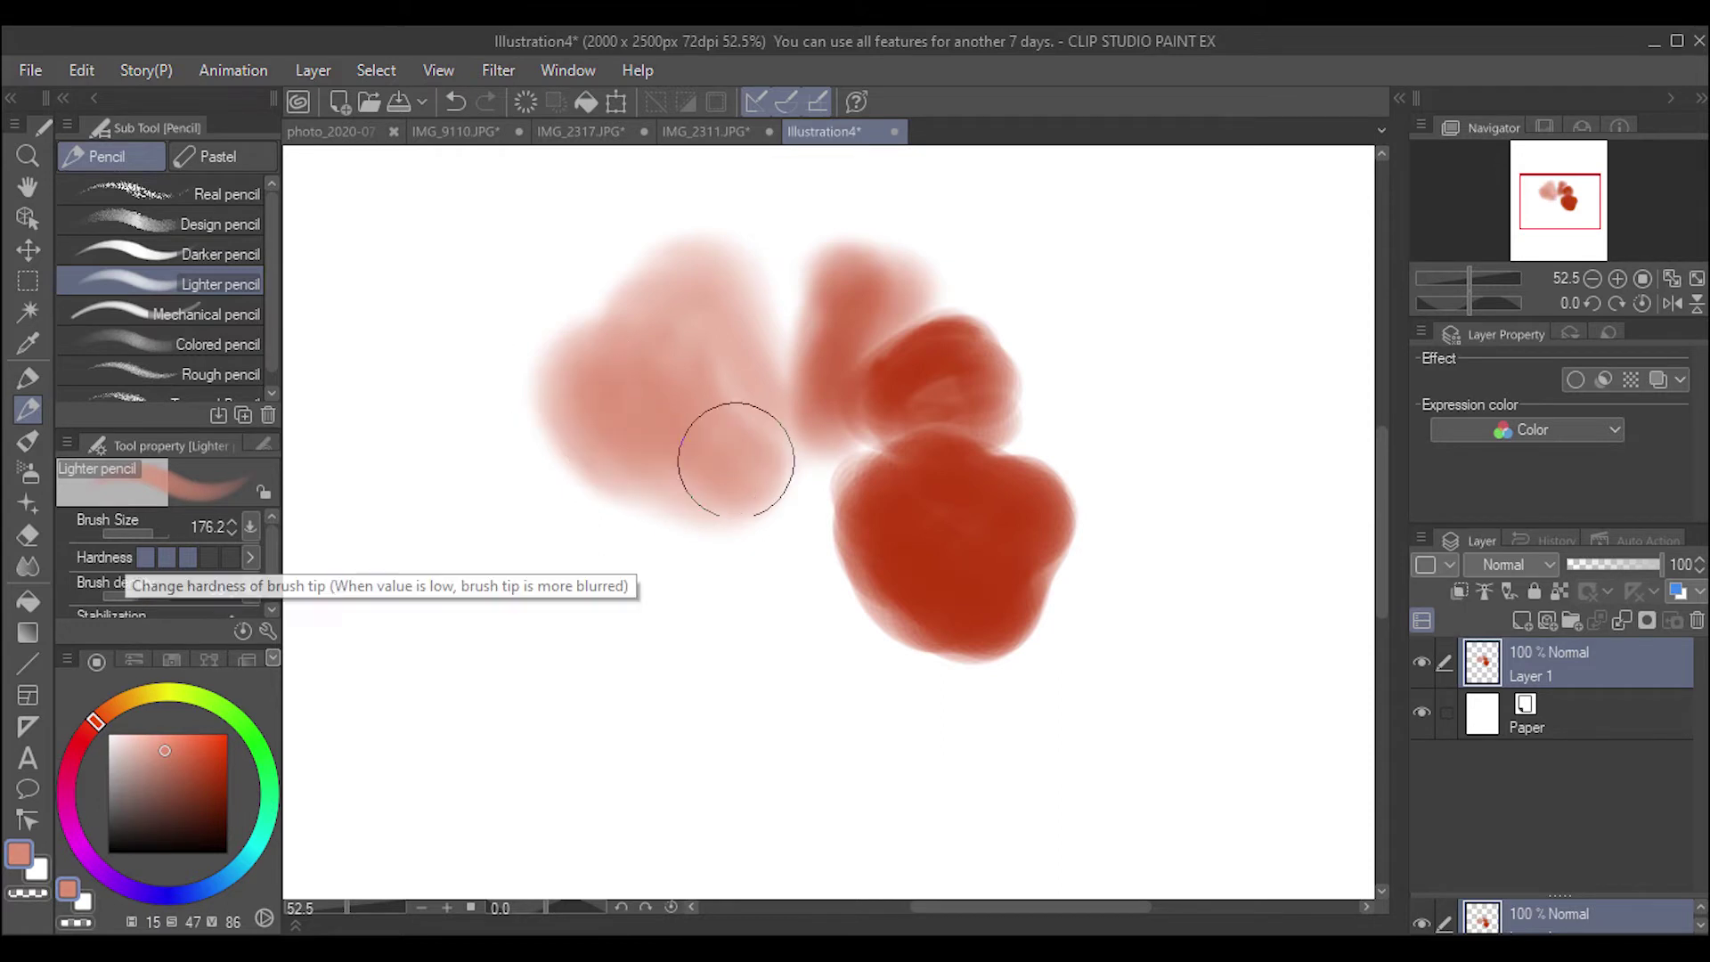
pyautogui.click(190, 764)
pyautogui.moveTo(584, 363)
pyautogui.mouseDown()
pyautogui.moveTo(586, 434)
pyautogui.moveTo(724, 468)
pyautogui.moveTo(654, 447)
pyautogui.moveTo(610, 357)
pyautogui.moveTo(634, 398)
pyautogui.moveTo(724, 455)
pyautogui.moveTo(639, 308)
pyautogui.moveTo(621, 395)
pyautogui.moveTo(696, 450)
pyautogui.mouseUp()
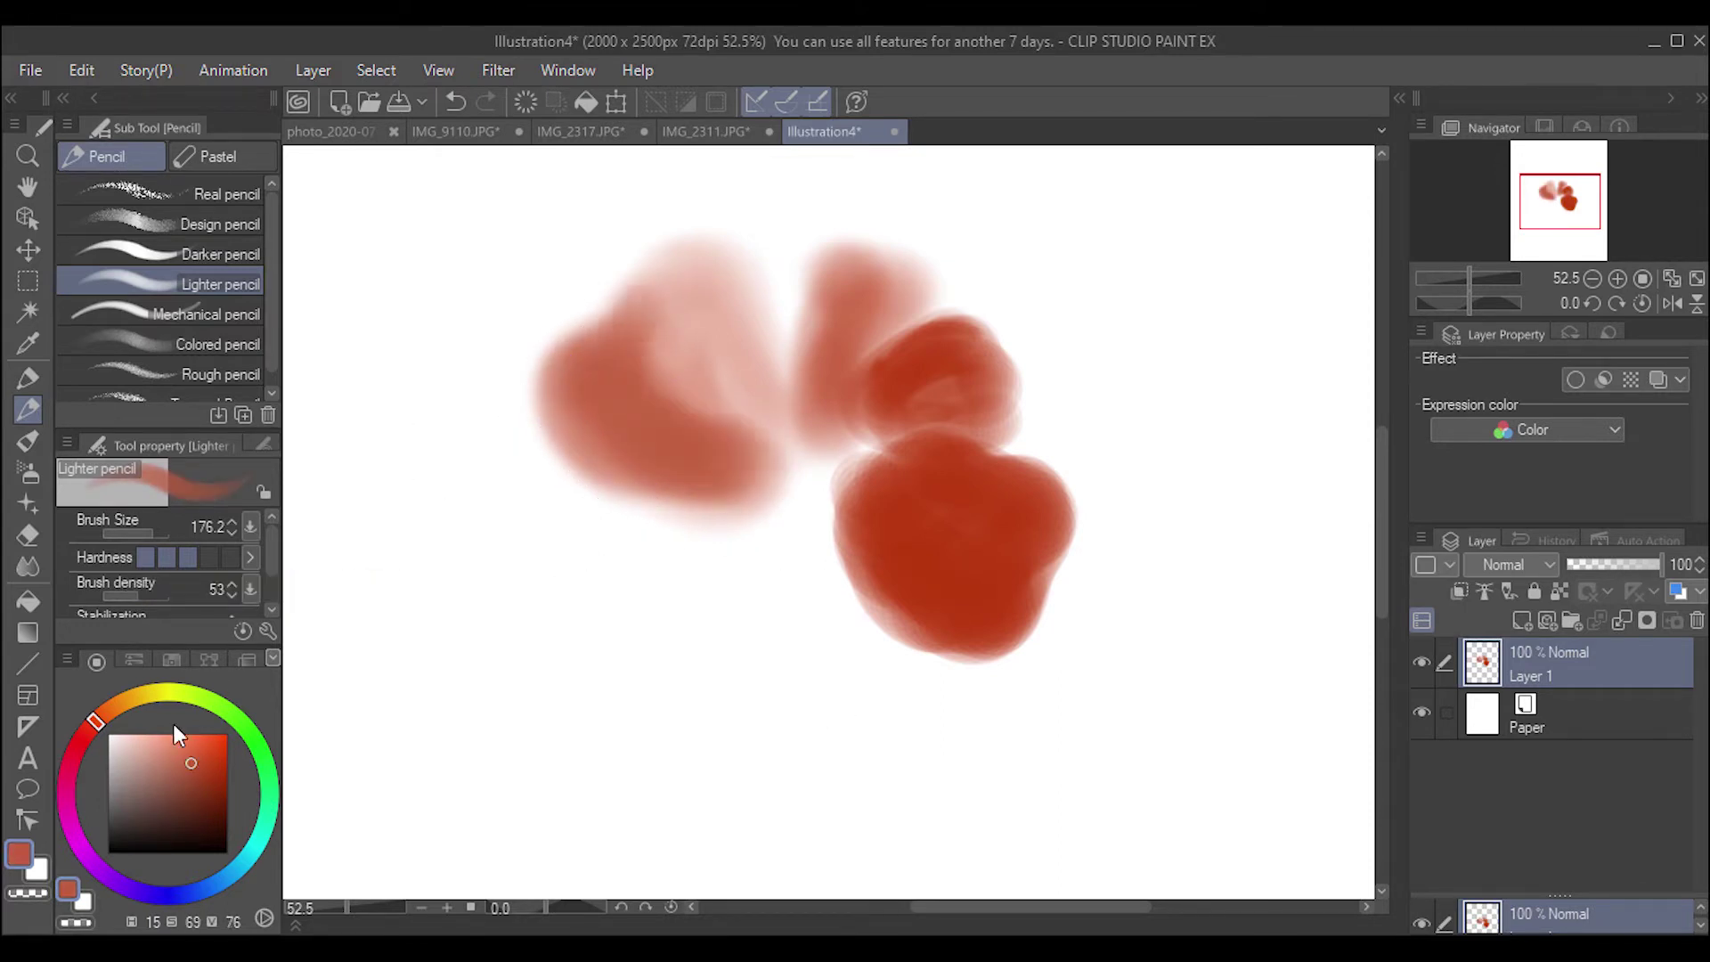
pyautogui.click(147, 743)
pyautogui.moveTo(591, 508)
pyautogui.mouseDown()
pyautogui.moveTo(554, 600)
pyautogui.moveTo(661, 674)
pyautogui.moveTo(784, 665)
pyautogui.moveTo(748, 621)
pyautogui.moveTo(629, 579)
pyautogui.moveTo(734, 585)
pyautogui.moveTo(695, 568)
pyautogui.moveTo(775, 522)
pyautogui.moveTo(666, 650)
pyautogui.moveTo(617, 524)
pyautogui.moveTo(715, 560)
pyautogui.moveTo(829, 640)
pyautogui.moveTo(810, 683)
pyautogui.moveTo(697, 705)
pyautogui.moveTo(599, 581)
pyautogui.moveTo(617, 615)
pyautogui.moveTo(575, 523)
pyautogui.moveTo(655, 518)
pyautogui.moveTo(789, 554)
pyautogui.moveTo(800, 509)
pyautogui.moveTo(813, 630)
pyautogui.moveTo(758, 711)
pyautogui.moveTo(806, 696)
pyautogui.moveTo(704, 712)
pyautogui.moveTo(736, 559)
pyautogui.moveTo(704, 712)
pyautogui.mouseUp()
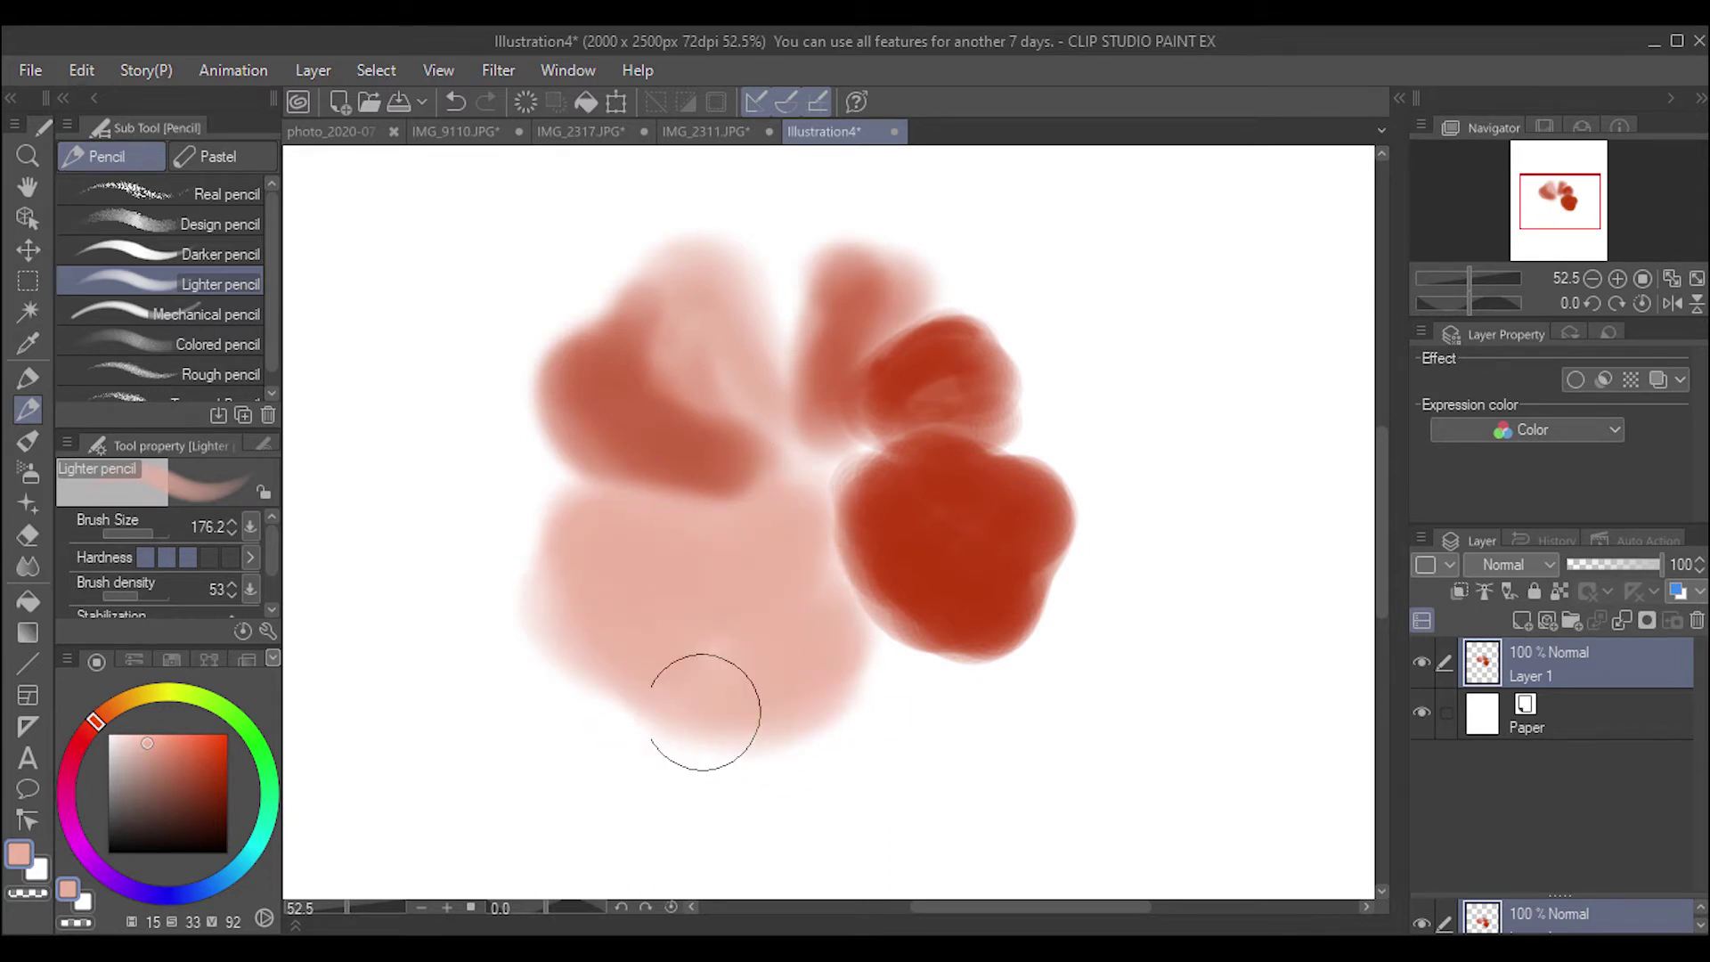
# Smooth the large pale pink petal with the Watercolor brush at size 121.3 and amount of paint 62.
pyautogui.click(27, 441)
pyautogui.click(167, 156)
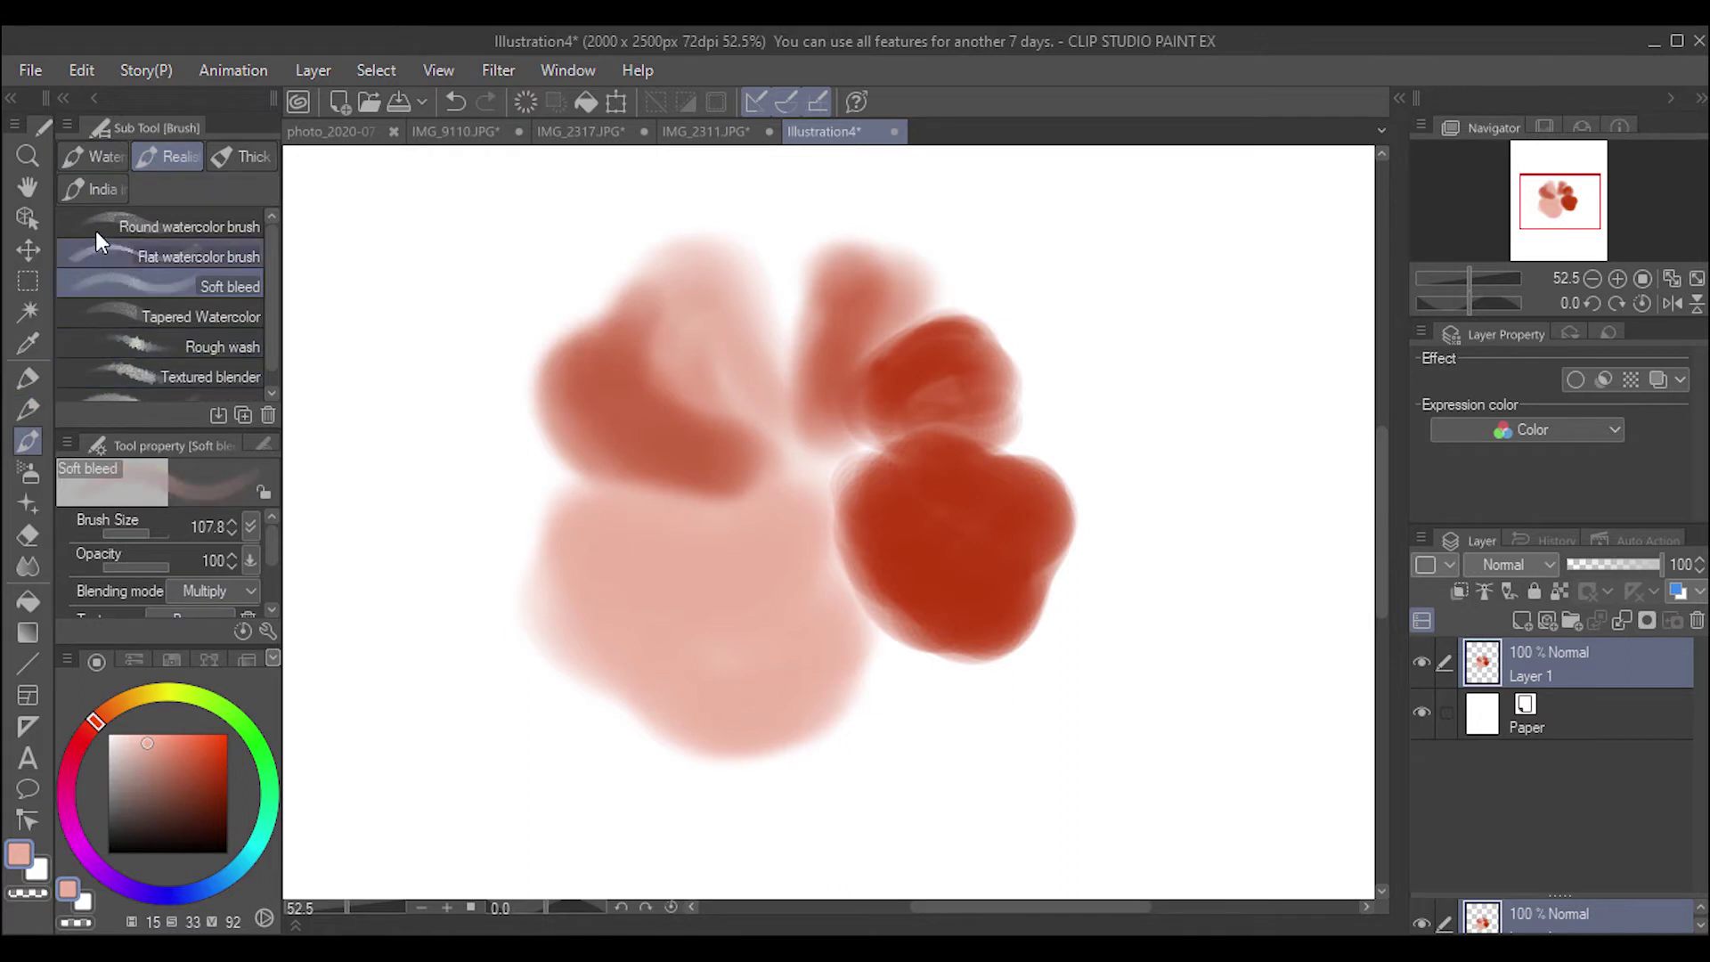
pyautogui.click(94, 155)
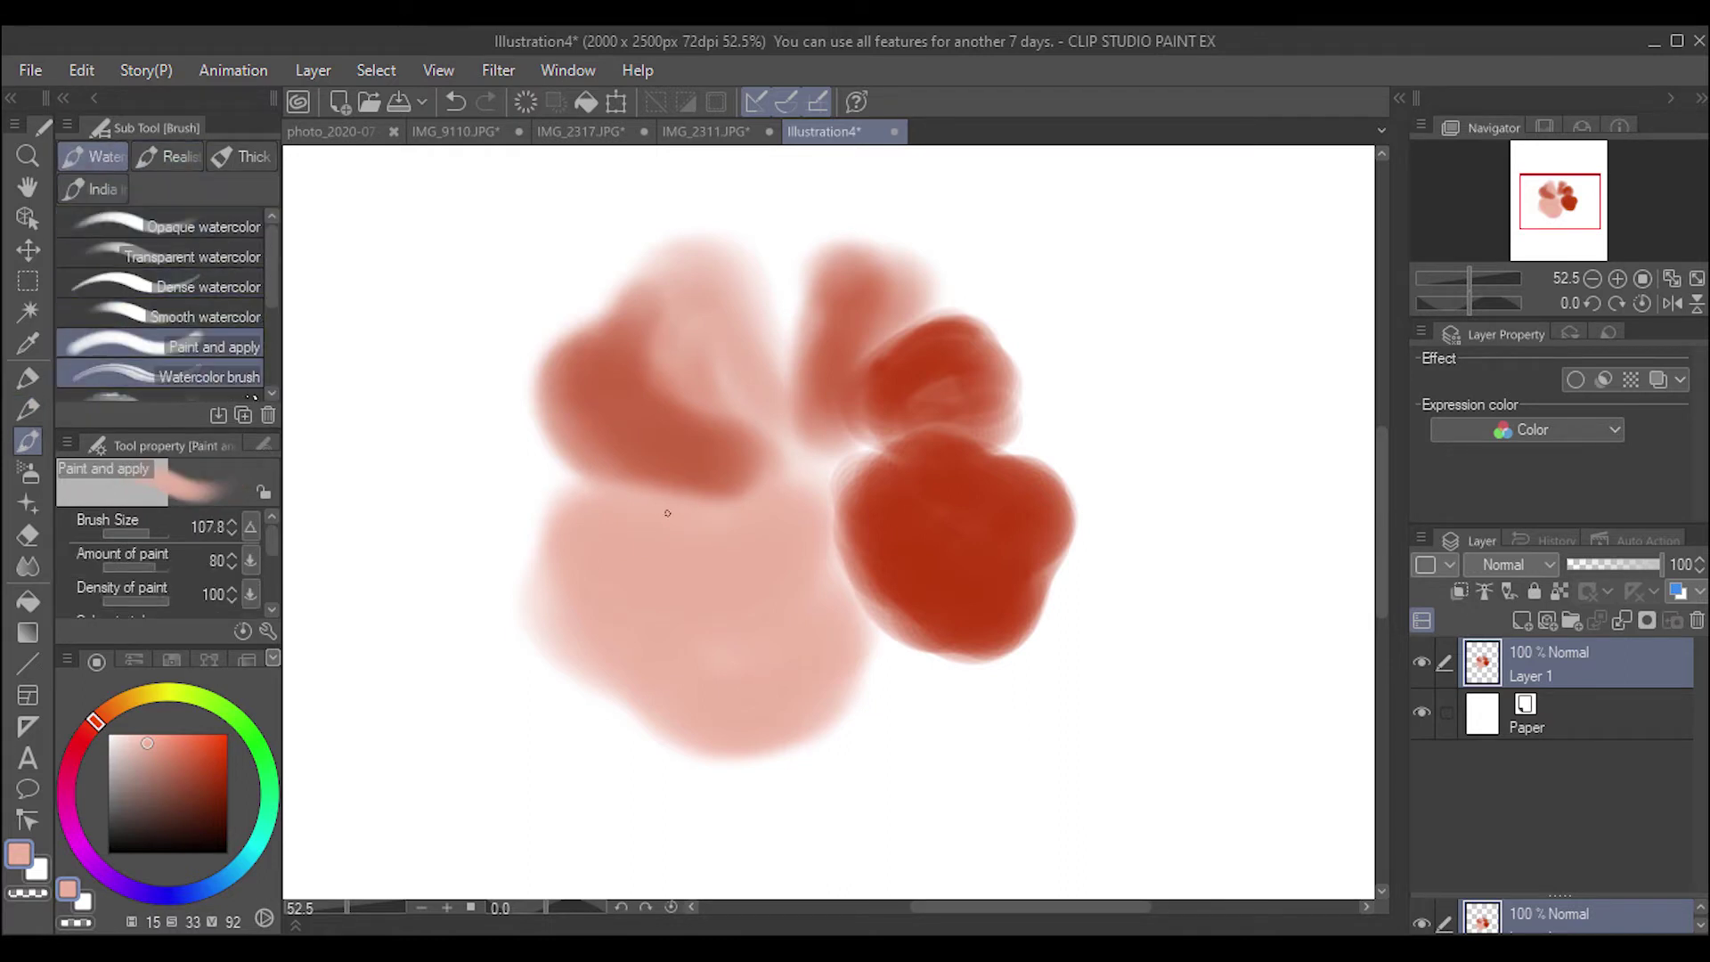
pyautogui.click(246, 377)
pyautogui.moveTo(147, 532); pyautogui.dragTo(148, 516)
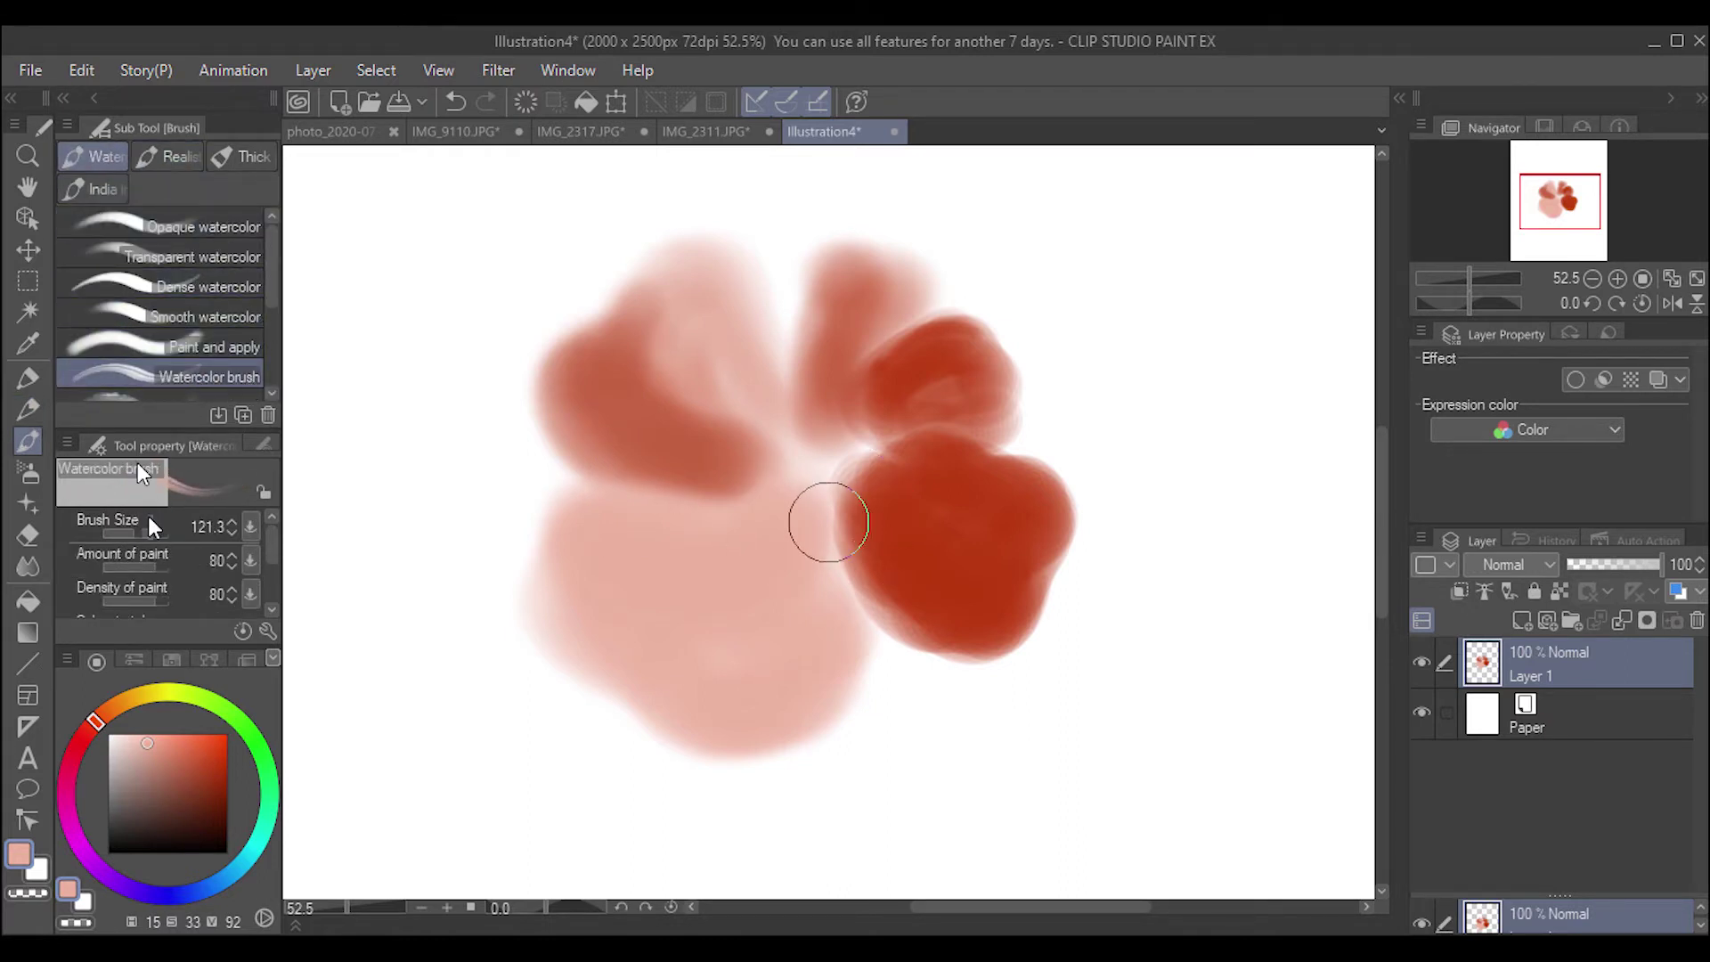
pyautogui.click(142, 565)
pyautogui.moveTo(583, 538)
pyautogui.mouseDown()
pyautogui.moveTo(554, 567)
pyautogui.moveTo(567, 649)
pyautogui.moveTo(633, 689)
pyautogui.moveTo(585, 583)
pyautogui.moveTo(620, 532)
pyautogui.moveTo(689, 530)
pyautogui.moveTo(603, 613)
pyautogui.moveTo(667, 550)
pyautogui.mouseUp()
pyautogui.moveTo(636, 666)
pyautogui.mouseDown()
pyautogui.moveTo(673, 719)
pyautogui.moveTo(730, 743)
pyautogui.moveTo(821, 708)
pyautogui.moveTo(840, 665)
pyautogui.moveTo(784, 697)
pyautogui.mouseUp()
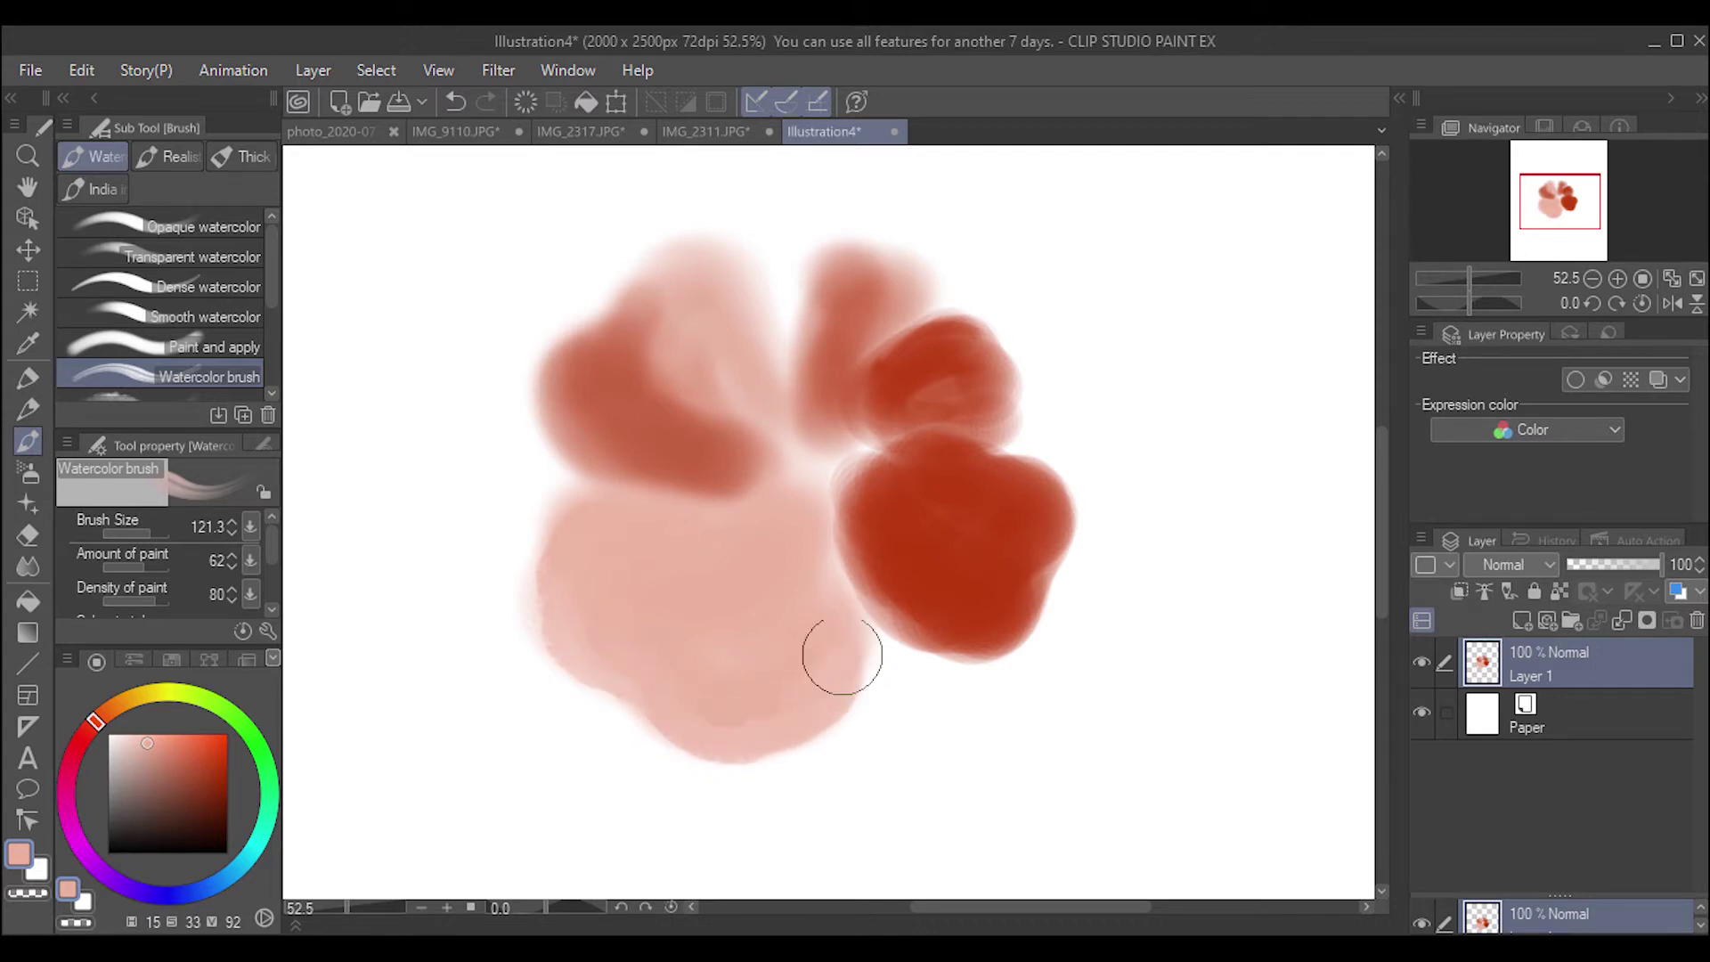
pyautogui.moveTo(565, 617)
pyautogui.mouseDown()
pyautogui.moveTo(600, 544)
pyautogui.moveTo(706, 535)
pyautogui.moveTo(578, 637)
pyautogui.moveTo(675, 567)
pyautogui.mouseUp()
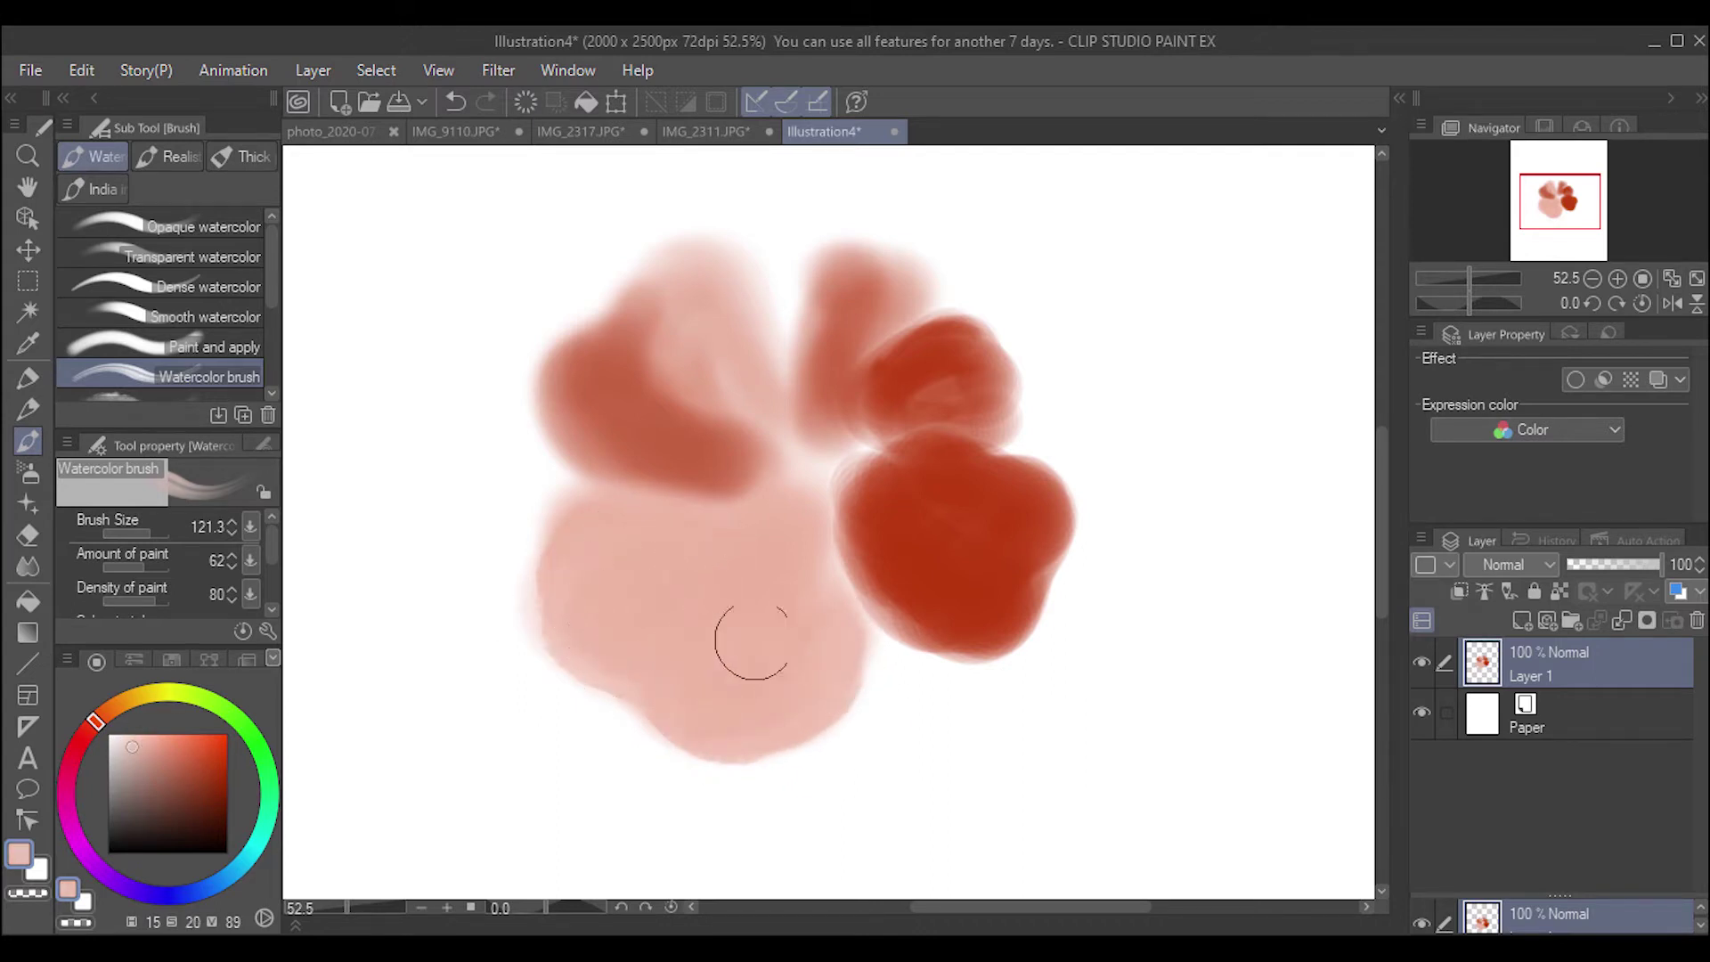
# Pick stronger reds and blend the two dark red petals, softening their outer edges and the border with the pink petal.
pyautogui.click(195, 764)
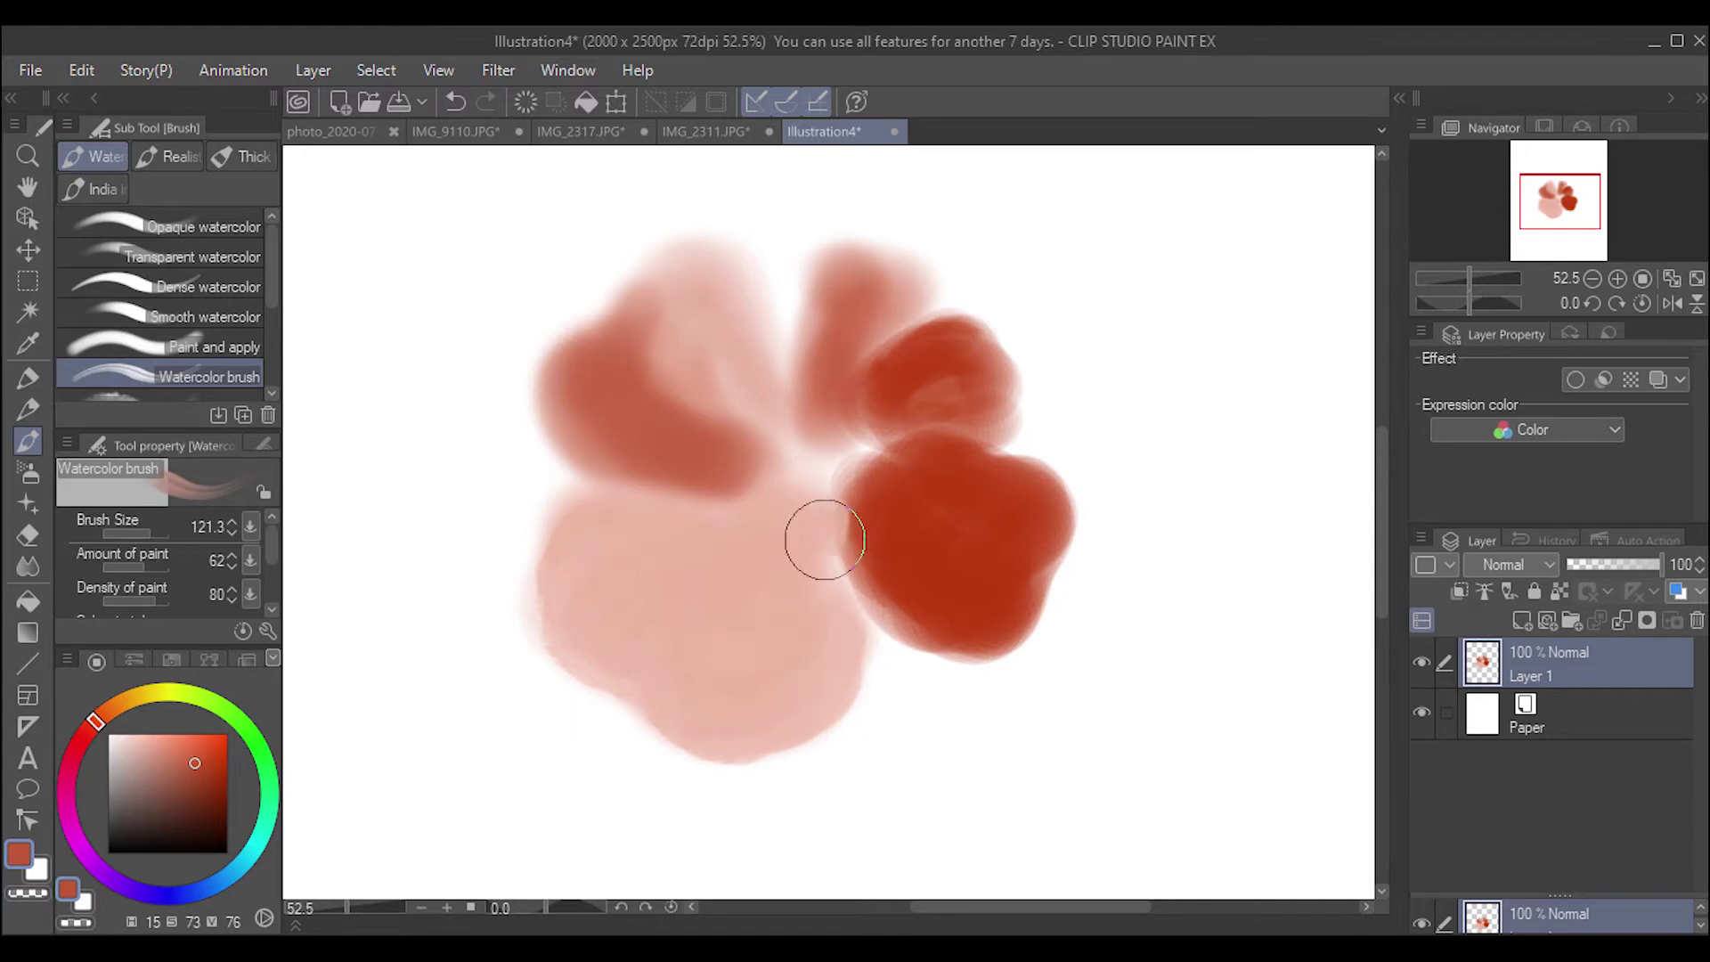
pyautogui.click(218, 745)
pyautogui.moveTo(821, 523)
pyautogui.mouseDown()
pyautogui.moveTo(850, 596)
pyautogui.moveTo(838, 521)
pyautogui.moveTo(840, 578)
pyautogui.moveTo(917, 652)
pyautogui.moveTo(841, 549)
pyautogui.moveTo(859, 634)
pyautogui.moveTo(878, 660)
pyautogui.moveTo(835, 526)
pyautogui.moveTo(812, 556)
pyautogui.moveTo(862, 676)
pyautogui.moveTo(892, 625)
pyautogui.moveTo(850, 584)
pyautogui.moveTo(806, 460)
pyautogui.mouseUp()
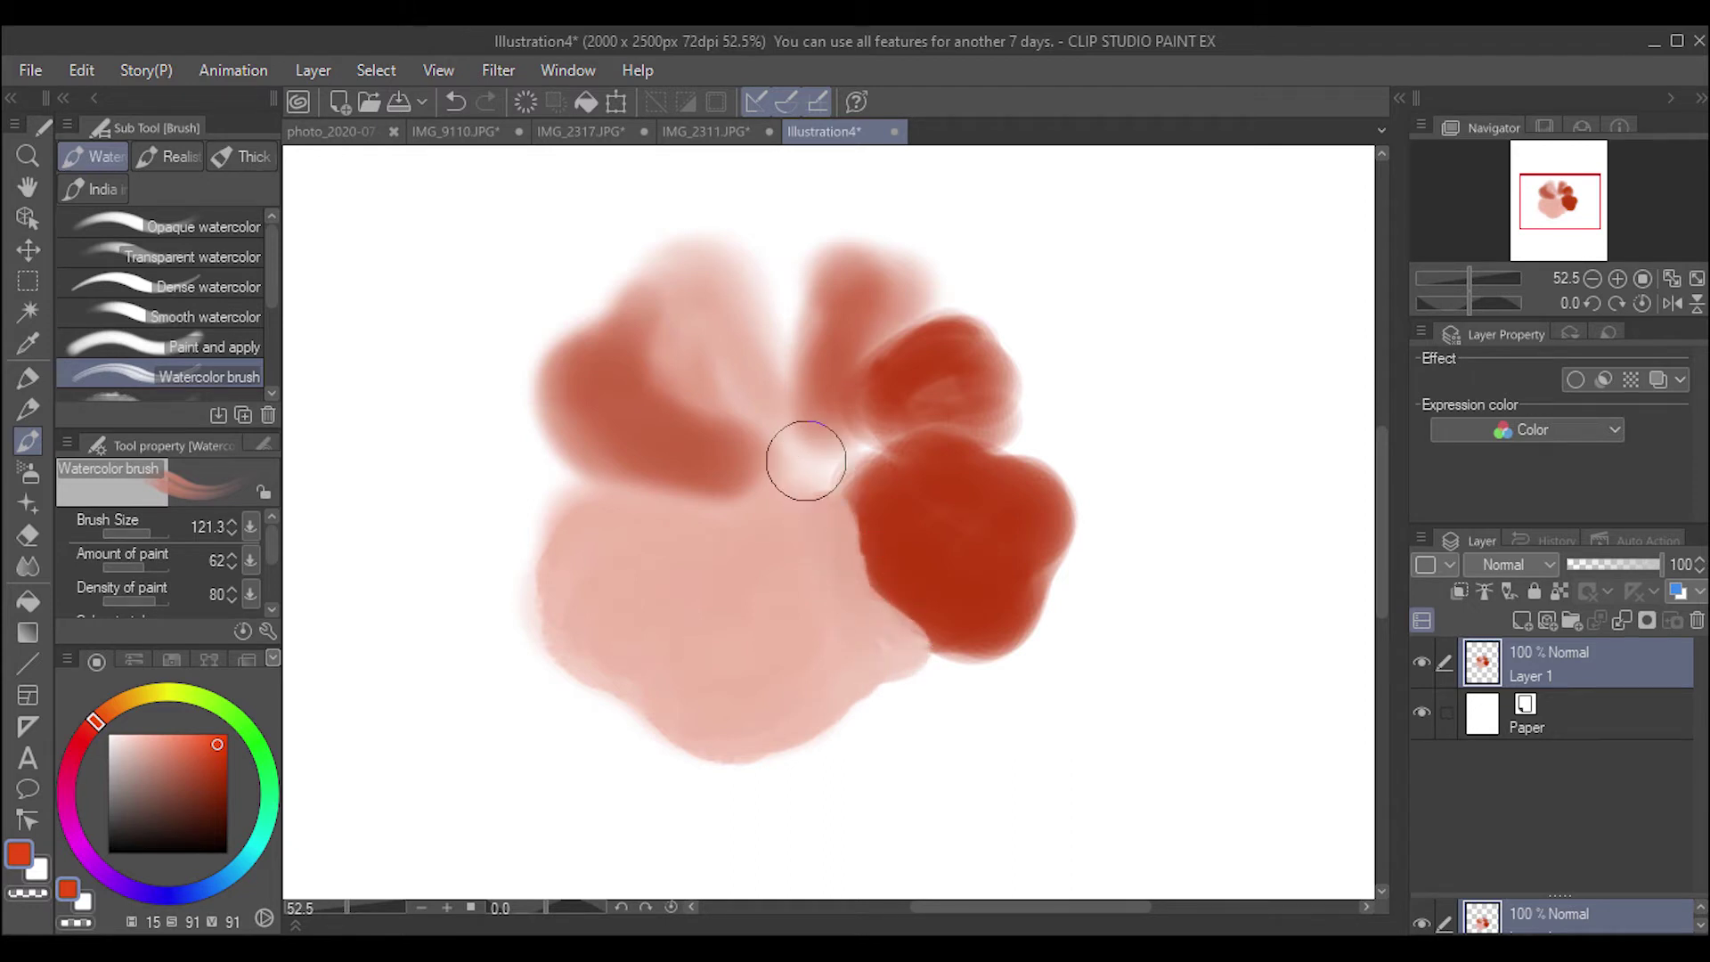
pyautogui.moveTo(959, 463)
pyautogui.mouseDown()
pyautogui.moveTo(1033, 474)
pyautogui.moveTo(1059, 493)
pyautogui.moveTo(1067, 539)
pyautogui.moveTo(959, 471)
pyautogui.moveTo(993, 510)
pyautogui.moveTo(1037, 508)
pyautogui.moveTo(1035, 572)
pyautogui.moveTo(1060, 552)
pyautogui.moveTo(1026, 621)
pyautogui.moveTo(1037, 488)
pyautogui.moveTo(1001, 527)
pyautogui.moveTo(1000, 626)
pyautogui.moveTo(1013, 513)
pyautogui.moveTo(1012, 615)
pyautogui.moveTo(956, 670)
pyautogui.moveTo(950, 650)
pyautogui.moveTo(1004, 641)
pyautogui.moveTo(926, 638)
pyautogui.moveTo(958, 658)
pyautogui.moveTo(958, 615)
pyautogui.moveTo(982, 647)
pyautogui.moveTo(1068, 521)
pyautogui.moveTo(1032, 491)
pyautogui.moveTo(945, 585)
pyautogui.moveTo(982, 562)
pyautogui.moveTo(958, 479)
pyautogui.moveTo(1009, 632)
pyautogui.moveTo(984, 364)
pyautogui.moveTo(996, 416)
pyautogui.moveTo(943, 345)
pyautogui.moveTo(854, 425)
pyautogui.moveTo(968, 359)
pyautogui.mouseUp()
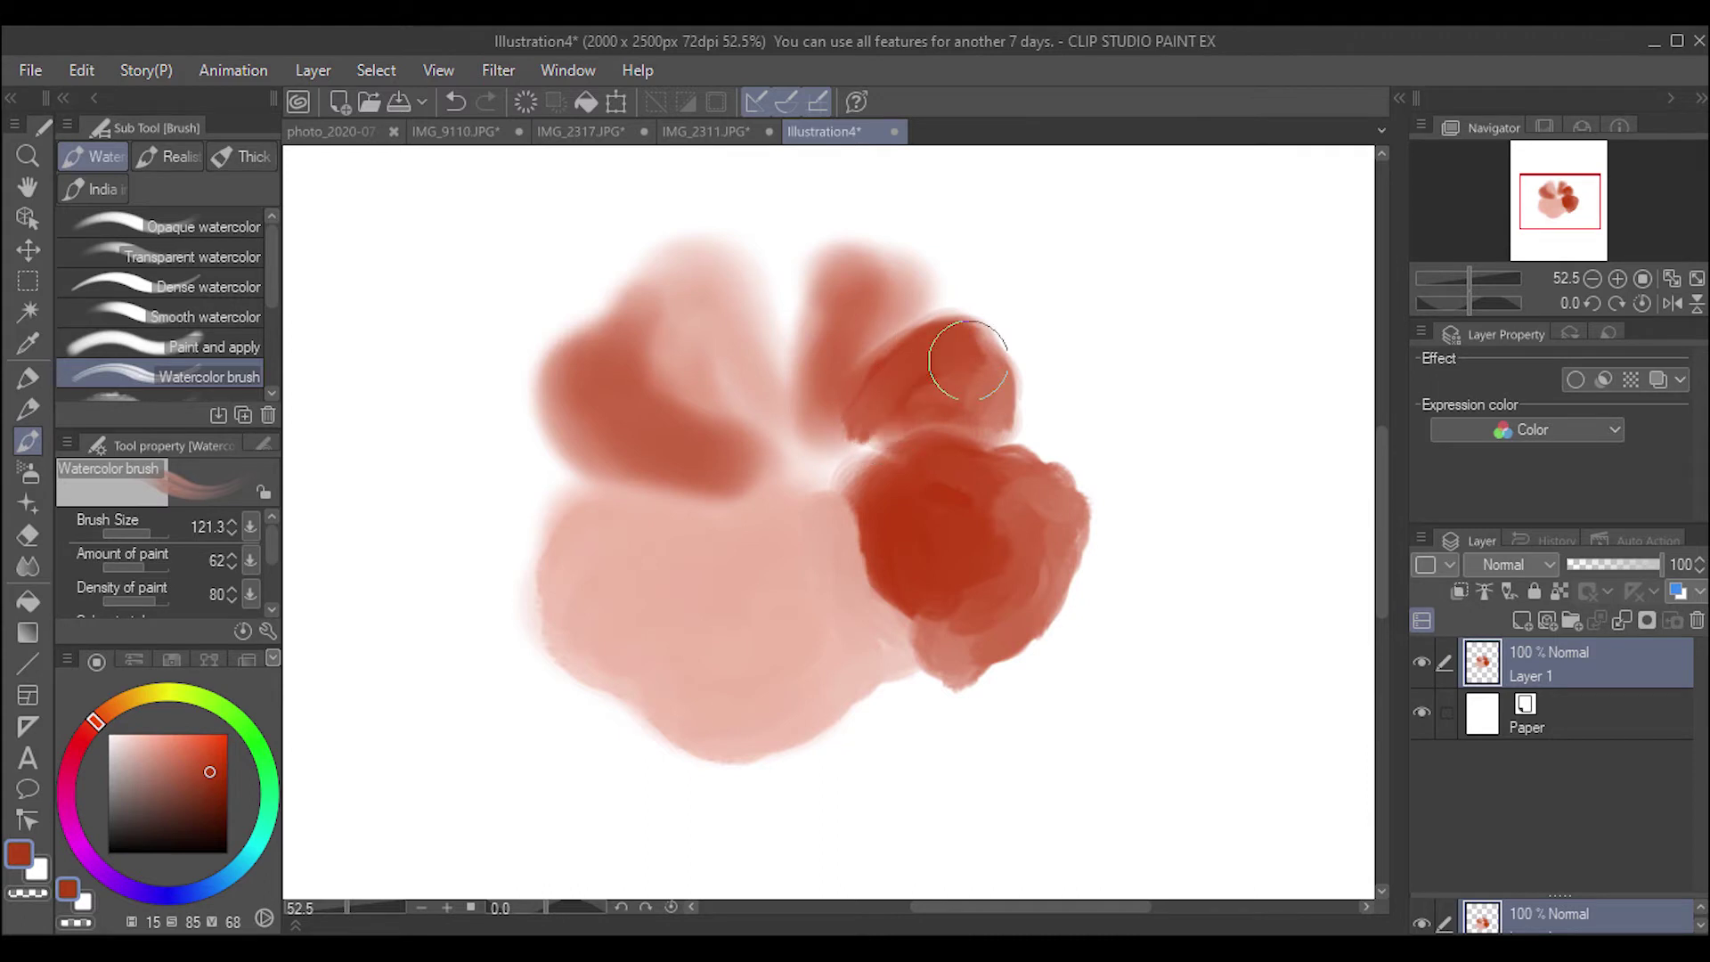
# Sample a tone beside the upper petal, pick a brighter red and brush radial streaks through the upper petals.
pyautogui.keyDown('alt'); pyautogui.click(820, 259); pyautogui.keyUp('alt')
pyautogui.moveTo(821, 259)
pyautogui.mouseDown()
pyautogui.moveTo(915, 280)
pyautogui.moveTo(824, 267)
pyautogui.moveTo(857, 297)
pyautogui.moveTo(809, 411)
pyautogui.moveTo(810, 458)
pyautogui.moveTo(896, 310)
pyautogui.moveTo(826, 413)
pyautogui.moveTo(889, 314)
pyautogui.moveTo(821, 312)
pyautogui.moveTo(802, 373)
pyautogui.moveTo(755, 377)
pyautogui.moveTo(756, 428)
pyautogui.moveTo(705, 405)
pyautogui.moveTo(647, 318)
pyautogui.moveTo(682, 263)
pyautogui.moveTo(690, 357)
pyautogui.moveTo(667, 308)
pyautogui.moveTo(750, 417)
pyautogui.moveTo(697, 273)
pyautogui.moveTo(753, 429)
pyautogui.moveTo(657, 350)
pyautogui.moveTo(649, 285)
pyautogui.moveTo(722, 261)
pyautogui.moveTo(760, 479)
pyautogui.mouseUp()
pyautogui.click(206, 751)
pyautogui.moveTo(577, 338)
pyautogui.mouseDown()
pyautogui.moveTo(611, 315)
pyautogui.moveTo(566, 342)
pyautogui.moveTo(583, 359)
pyautogui.moveTo(594, 342)
pyautogui.moveTo(577, 357)
pyautogui.moveTo(613, 377)
pyautogui.moveTo(568, 397)
pyautogui.moveTo(618, 443)
pyautogui.moveTo(621, 377)
pyautogui.moveTo(670, 422)
pyautogui.moveTo(748, 444)
pyautogui.moveTo(573, 396)
pyautogui.moveTo(760, 419)
pyautogui.moveTo(747, 451)
pyautogui.moveTo(645, 373)
pyautogui.moveTo(715, 442)
pyautogui.moveTo(693, 444)
pyautogui.moveTo(611, 367)
pyautogui.moveTo(611, 330)
pyautogui.moveTo(555, 371)
pyautogui.moveTo(597, 432)
pyautogui.moveTo(753, 476)
pyautogui.moveTo(595, 333)
pyautogui.moveTo(599, 417)
pyautogui.moveTo(664, 465)
pyautogui.moveTo(753, 451)
pyautogui.moveTo(759, 494)
pyautogui.moveTo(650, 422)
pyautogui.moveTo(743, 449)
pyautogui.moveTo(707, 482)
pyautogui.moveTo(806, 330)
pyautogui.moveTo(853, 392)
pyautogui.moveTo(847, 444)
pyautogui.moveTo(878, 434)
pyautogui.moveTo(851, 452)
pyautogui.moveTo(993, 374)
pyautogui.moveTo(997, 345)
pyautogui.moveTo(967, 343)
pyautogui.moveTo(995, 411)
pyautogui.moveTo(957, 324)
pyautogui.moveTo(981, 324)
pyautogui.moveTo(945, 303)
pyautogui.moveTo(925, 315)
pyautogui.moveTo(961, 349)
pyautogui.moveTo(950, 359)
pyautogui.moveTo(996, 361)
pyautogui.mouseUp()
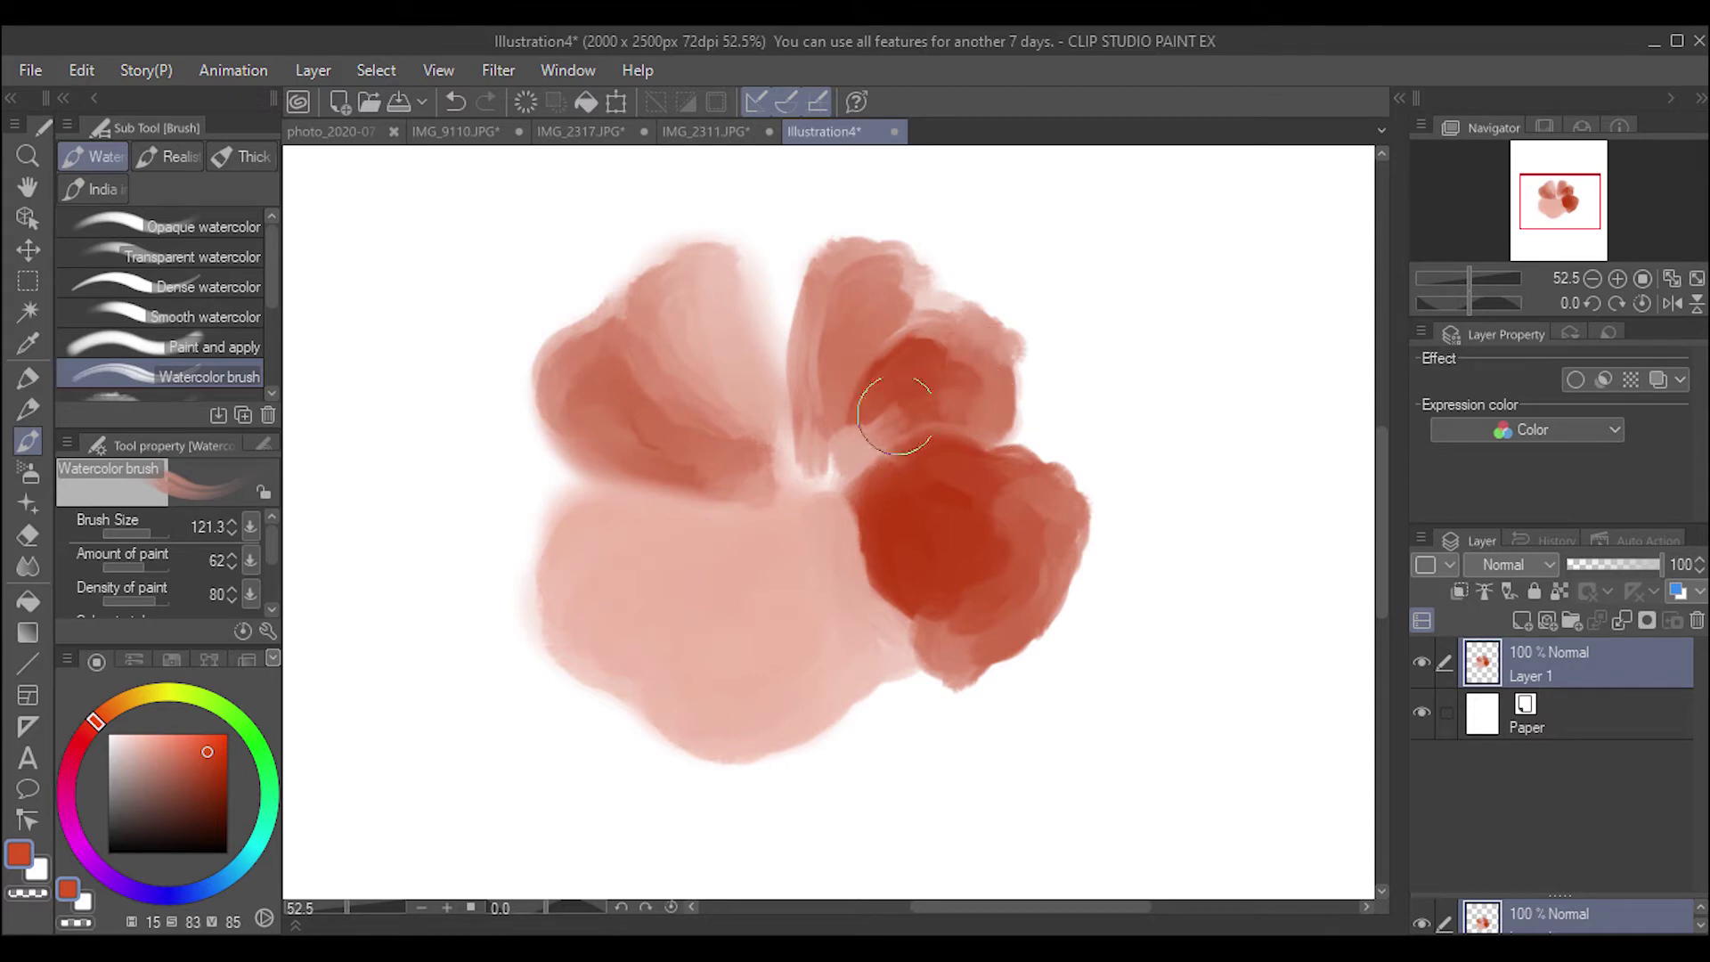
# Blend the inner and lower edges of the red petals on the right and refine the tips of the two upper petals.
pyautogui.moveTo(896, 415)
pyautogui.mouseDown()
pyautogui.moveTo(843, 420)
pyautogui.moveTo(804, 485)
pyautogui.moveTo(855, 428)
pyautogui.mouseUp()
pyautogui.moveTo(923, 647)
pyautogui.mouseDown()
pyautogui.moveTo(854, 556)
pyautogui.moveTo(853, 513)
pyautogui.mouseUp()
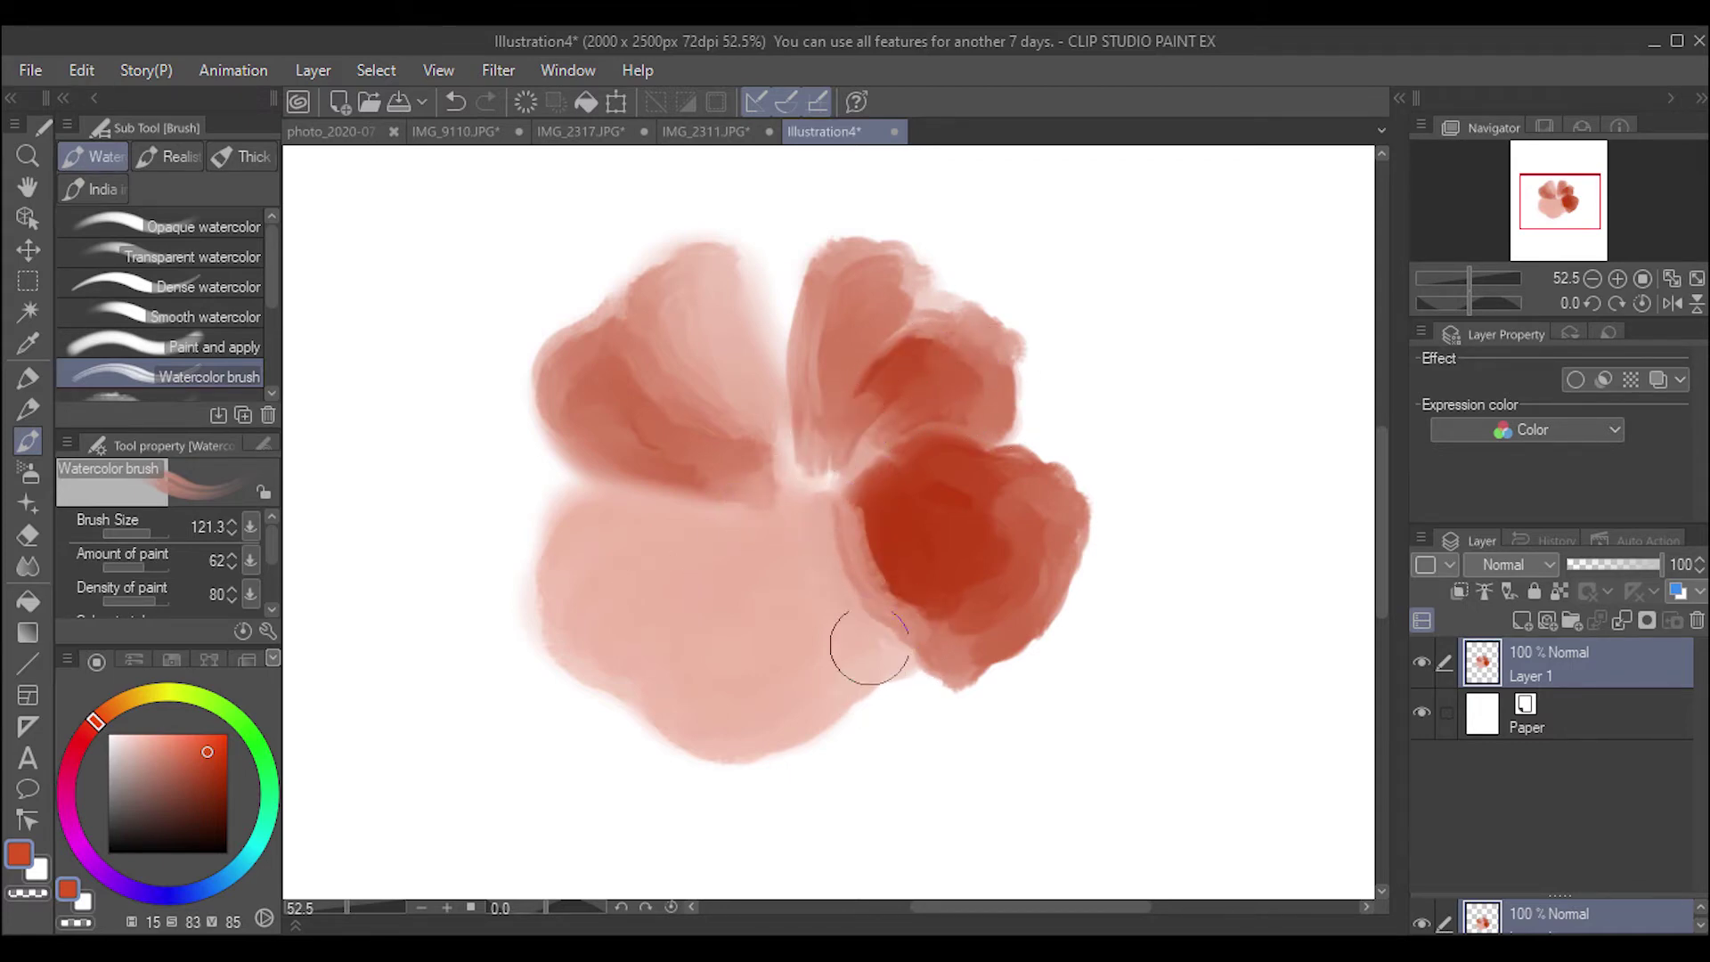
pyautogui.moveTo(869, 648)
pyautogui.mouseDown()
pyautogui.moveTo(913, 600)
pyautogui.moveTo(860, 505)
pyautogui.moveTo(903, 599)
pyautogui.moveTo(940, 597)
pyautogui.moveTo(880, 507)
pyautogui.moveTo(928, 640)
pyautogui.mouseUp()
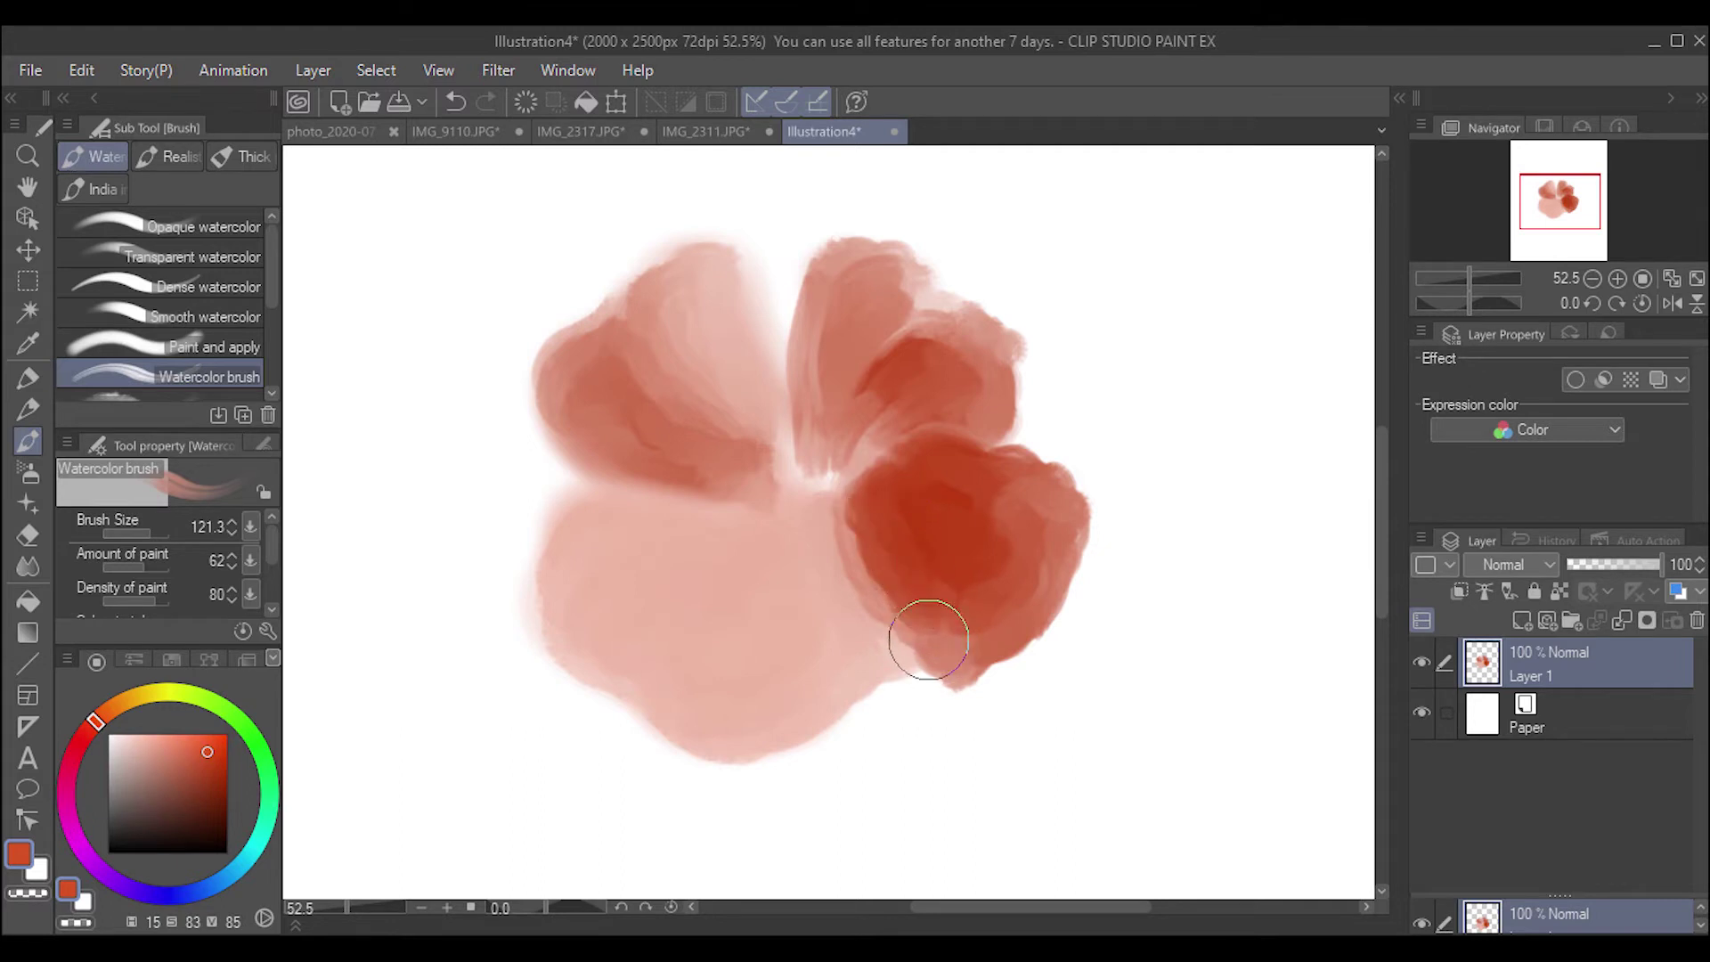
pyautogui.moveTo(722, 256)
pyautogui.mouseDown()
pyautogui.moveTo(677, 262)
pyautogui.moveTo(719, 253)
pyautogui.moveTo(689, 298)
pyautogui.moveTo(761, 312)
pyautogui.moveTo(838, 239)
pyautogui.mouseUp()
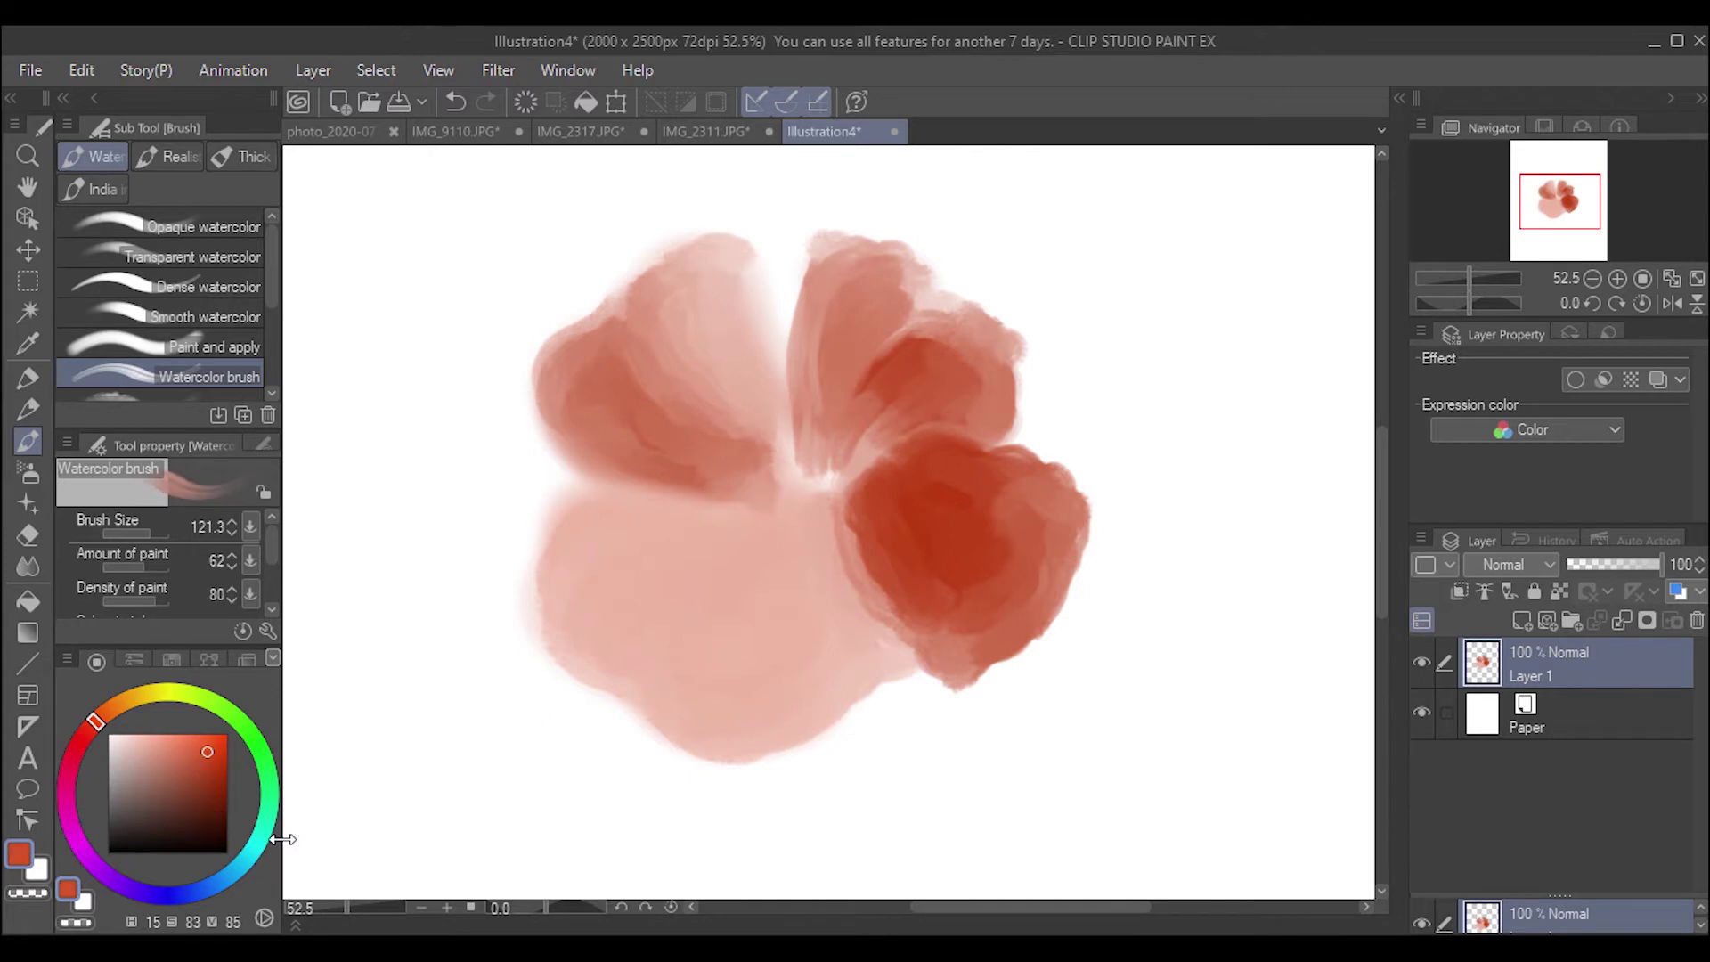
# With the Real G-Pen at size 39.5, ink a wavy dark outline from the flower's centre up and over the upper right petals.
pyautogui.click(28, 374)
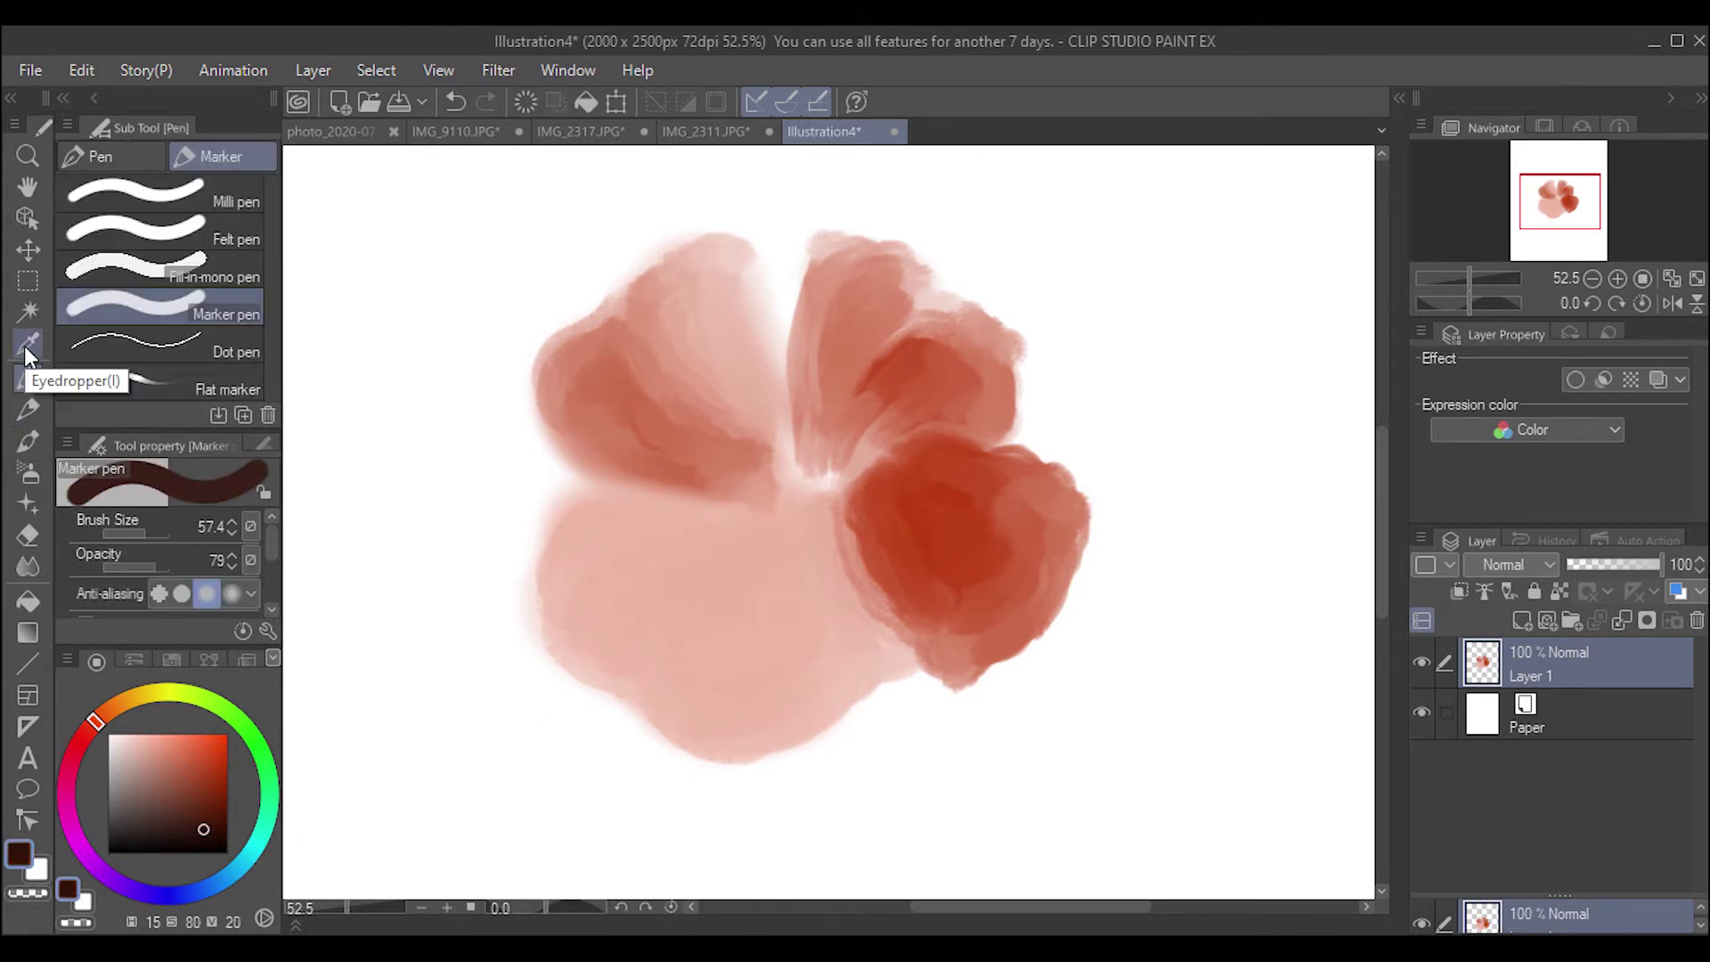
pyautogui.click(137, 530)
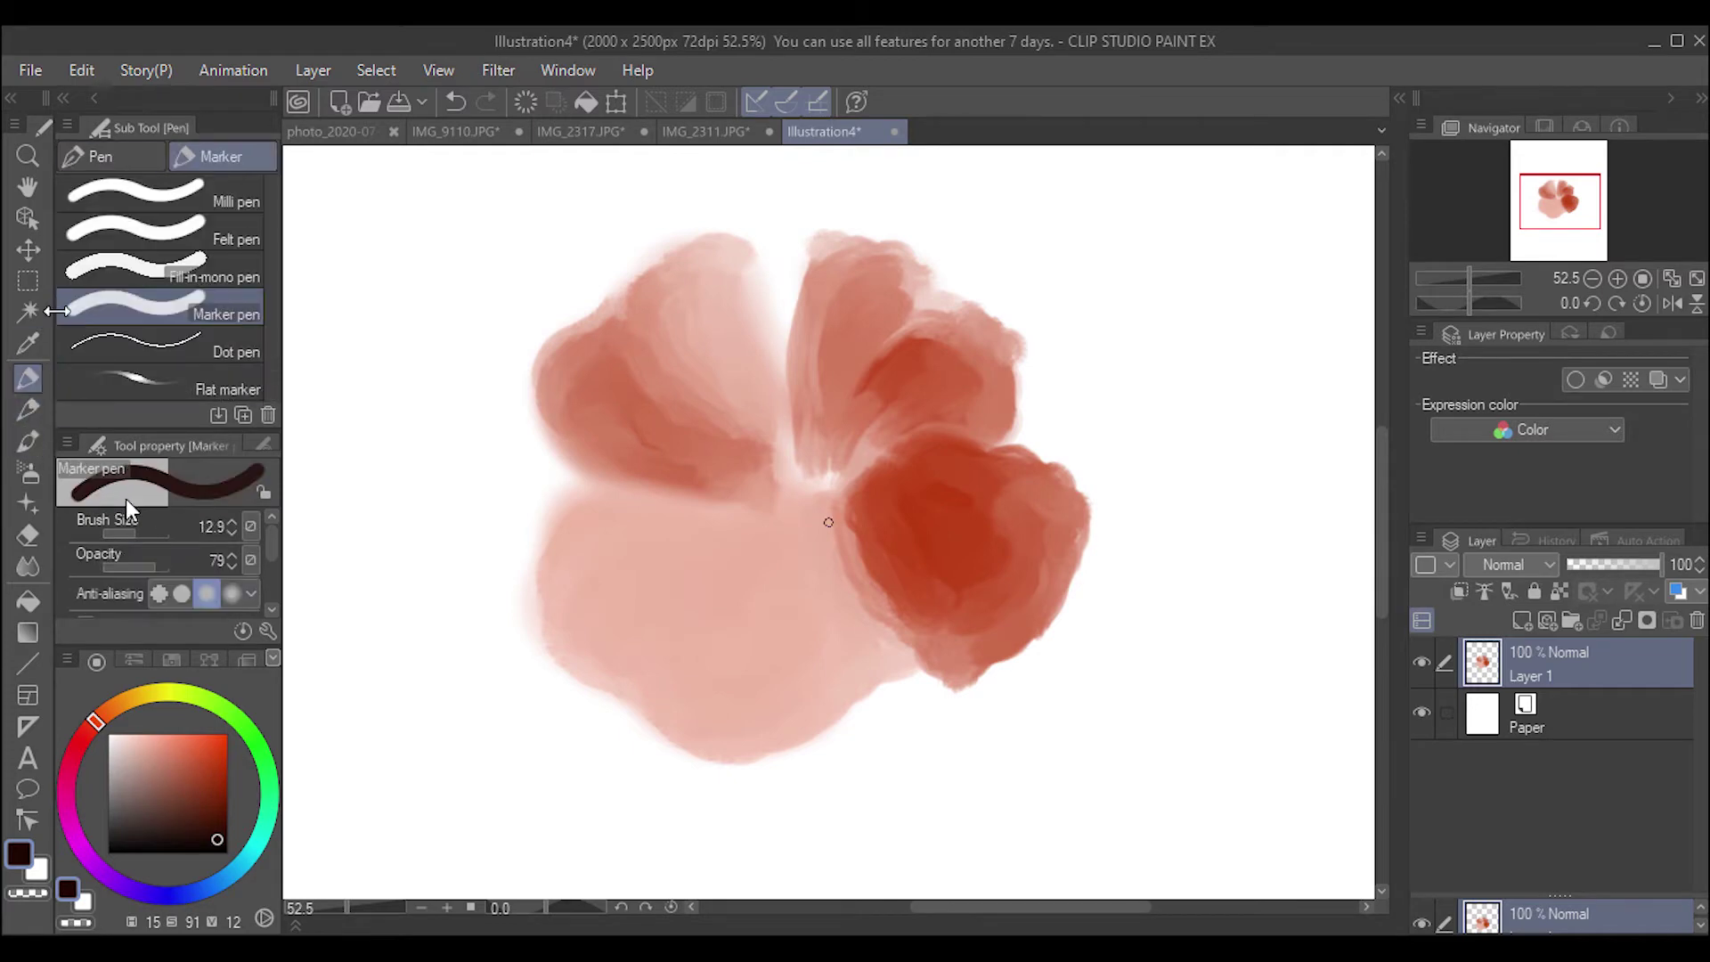
pyautogui.click(100, 156)
pyautogui.scroll(1, 201, 206)
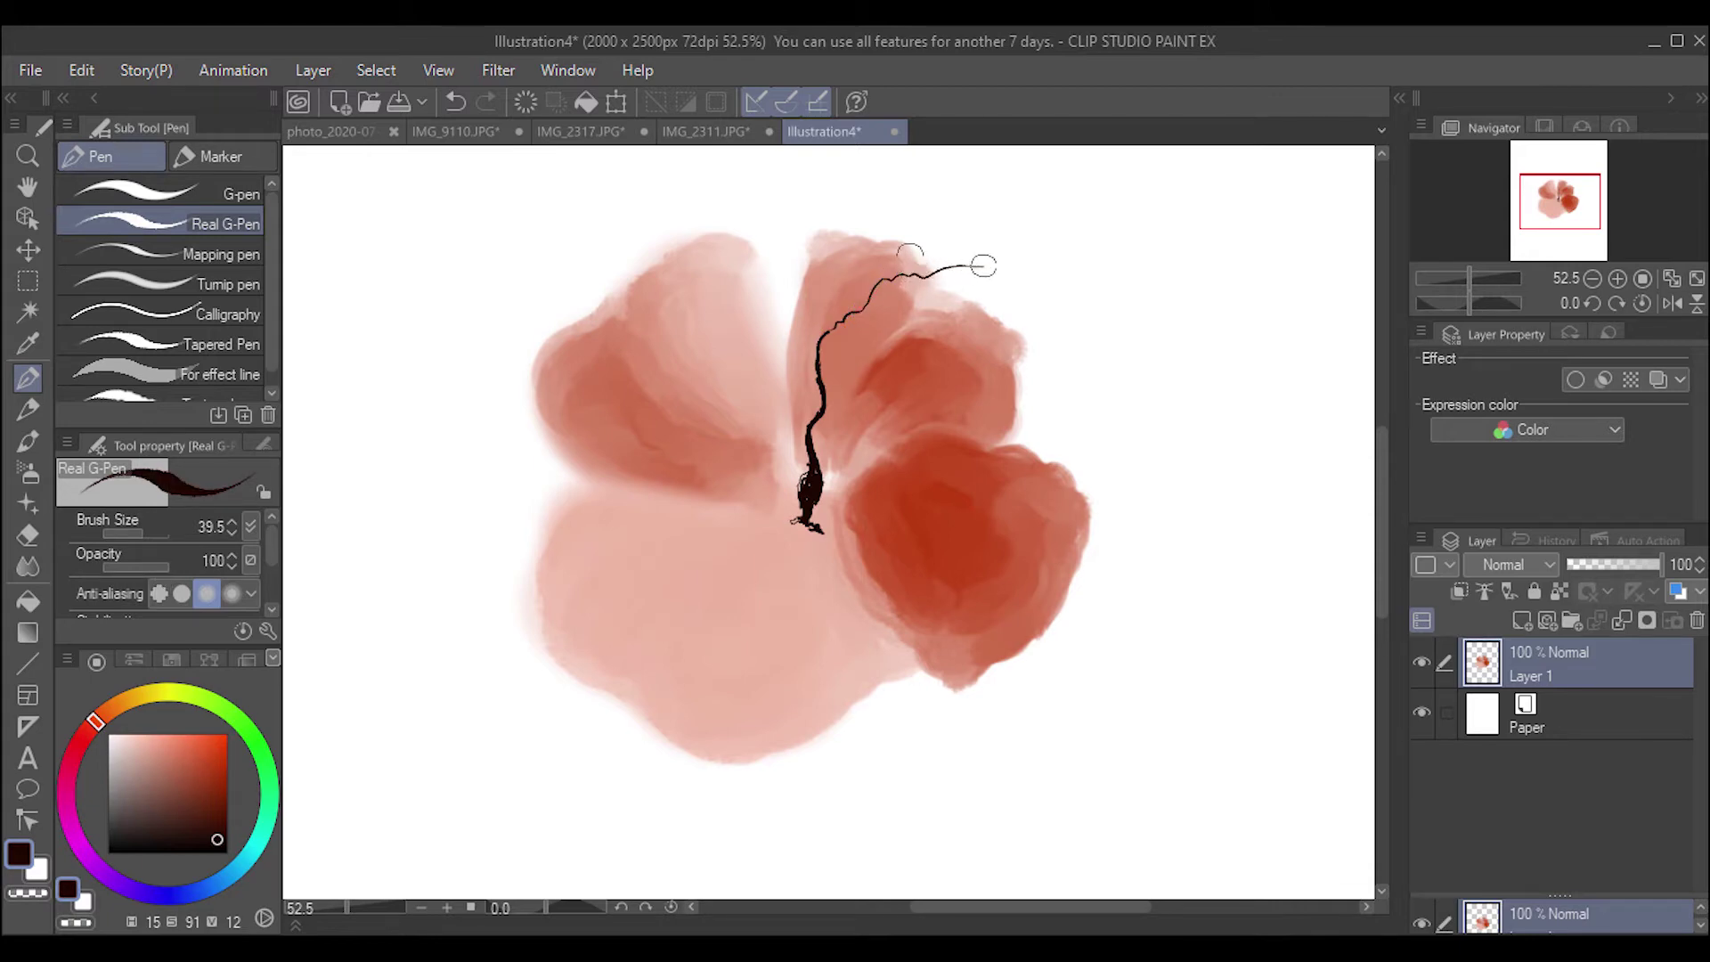
pyautogui.hotkey('ctrl', '[')
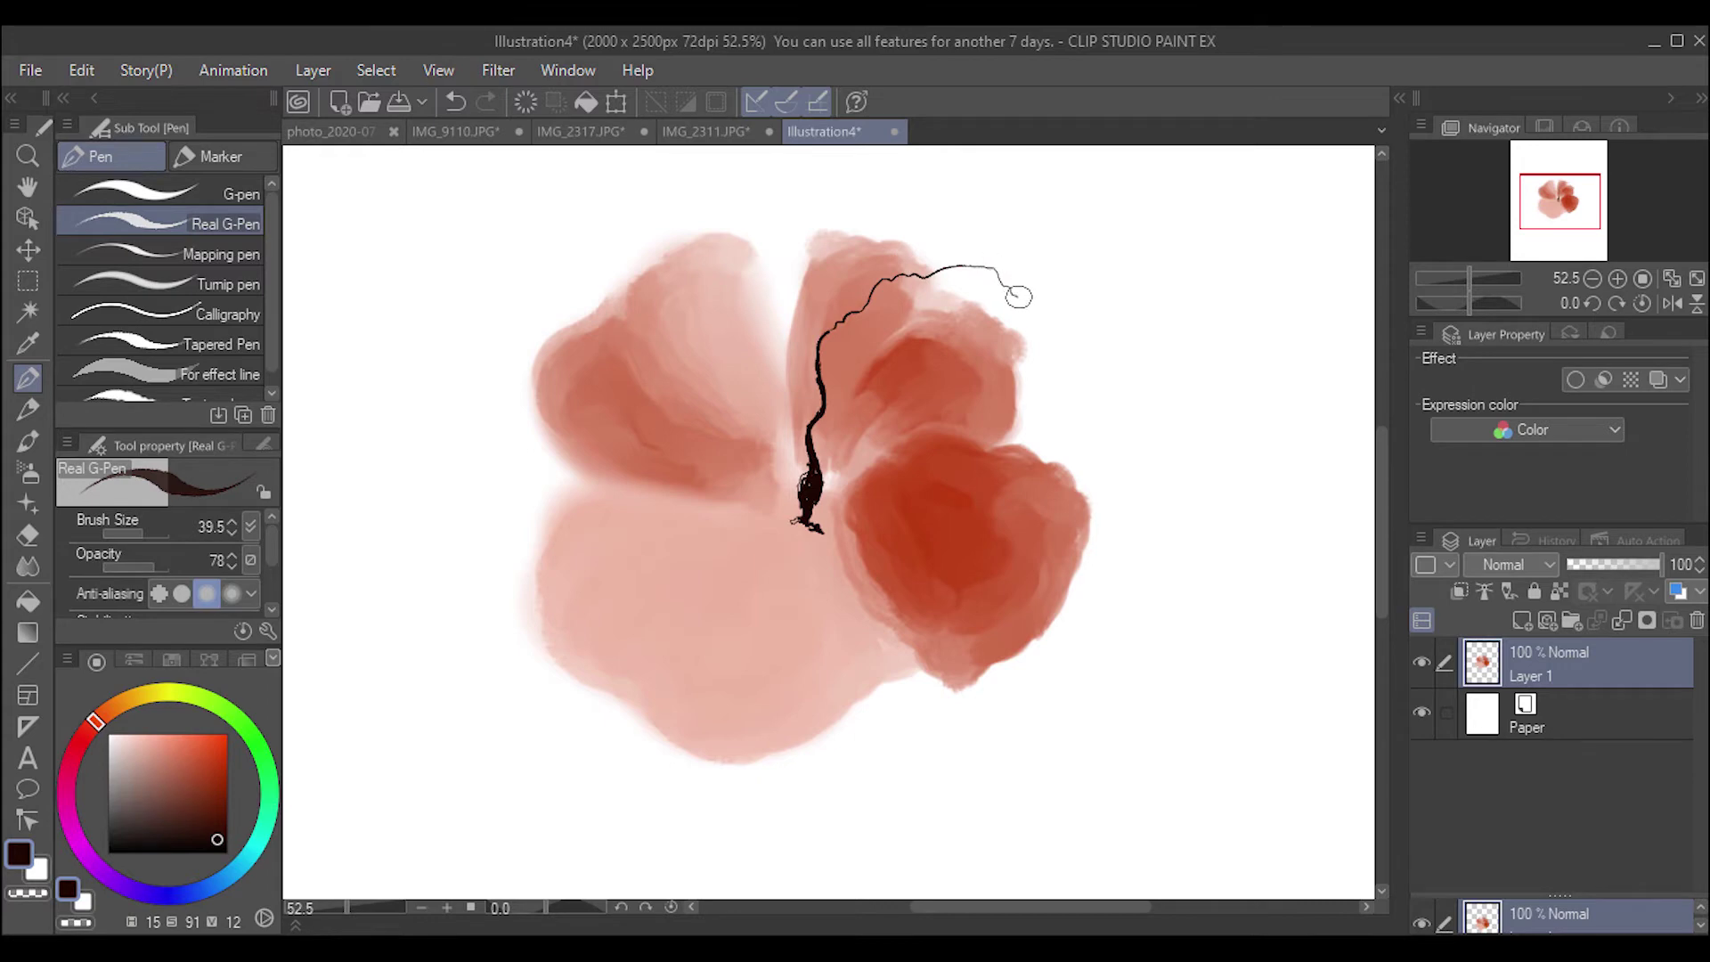
pyautogui.moveTo(1063, 304)
pyautogui.mouseDown()
pyautogui.moveTo(1079, 302)
pyautogui.moveTo(1086, 333)
pyautogui.mouseUp()
# Choose black from the colour set and continue the ink outline down the flower's right side.
pyautogui.click(118, 840)
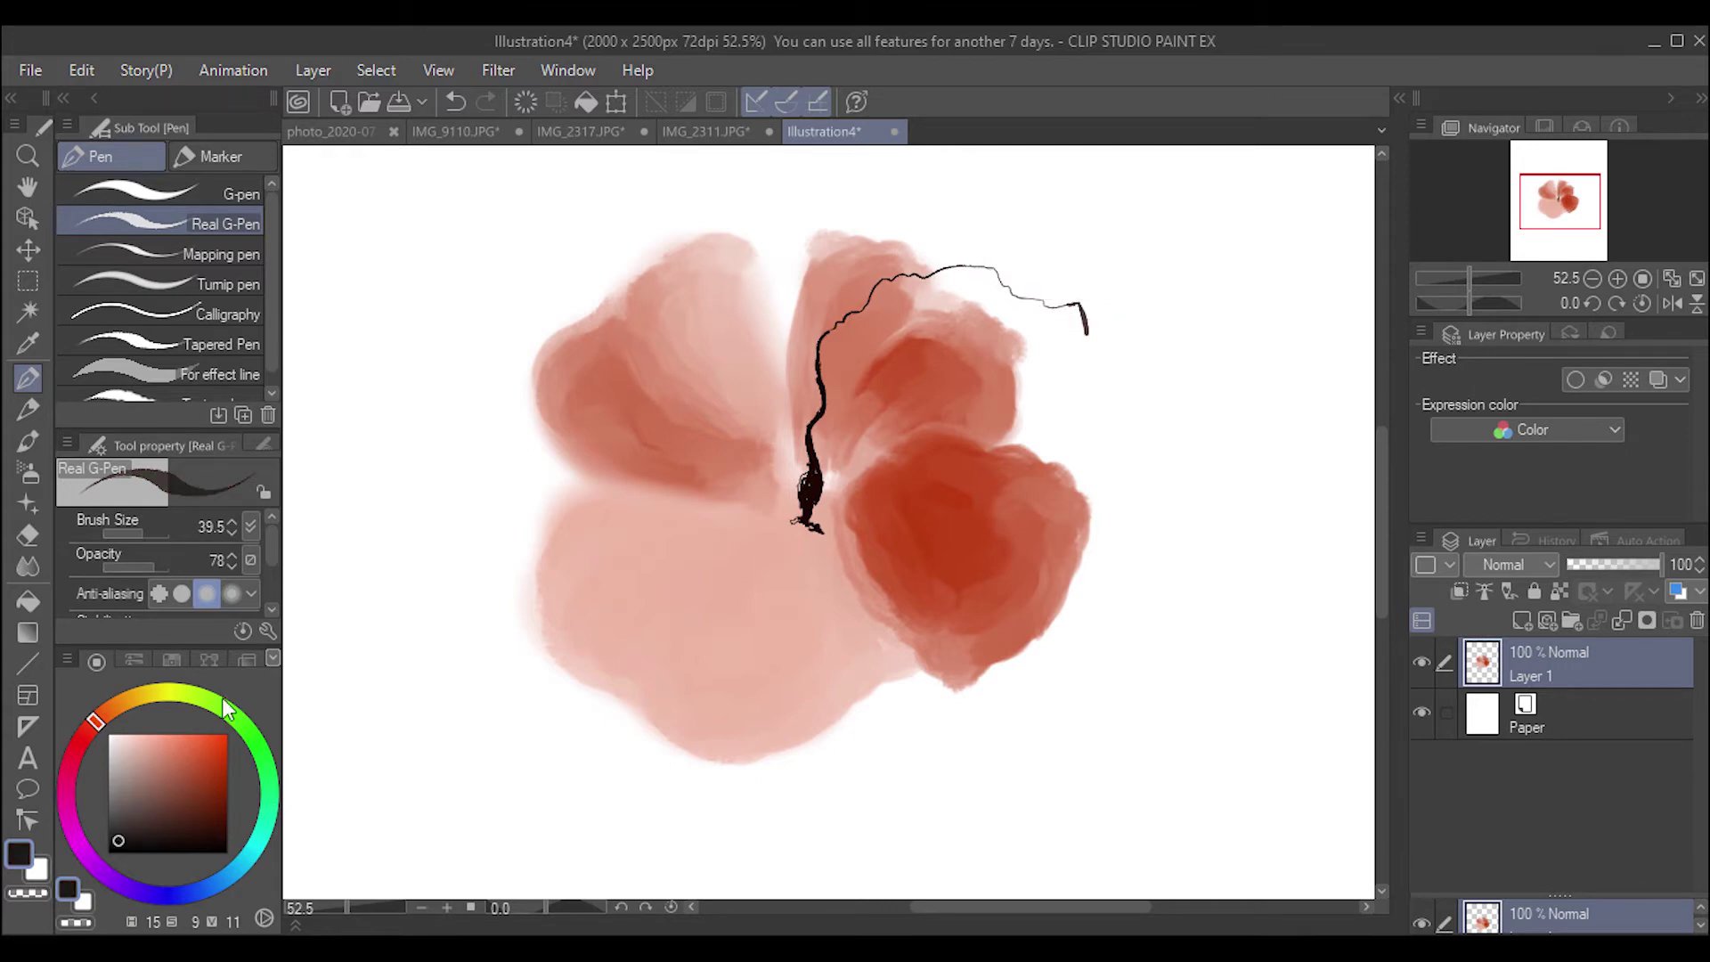
pyautogui.click(247, 660)
pyautogui.click(97, 660)
pyautogui.click(246, 659)
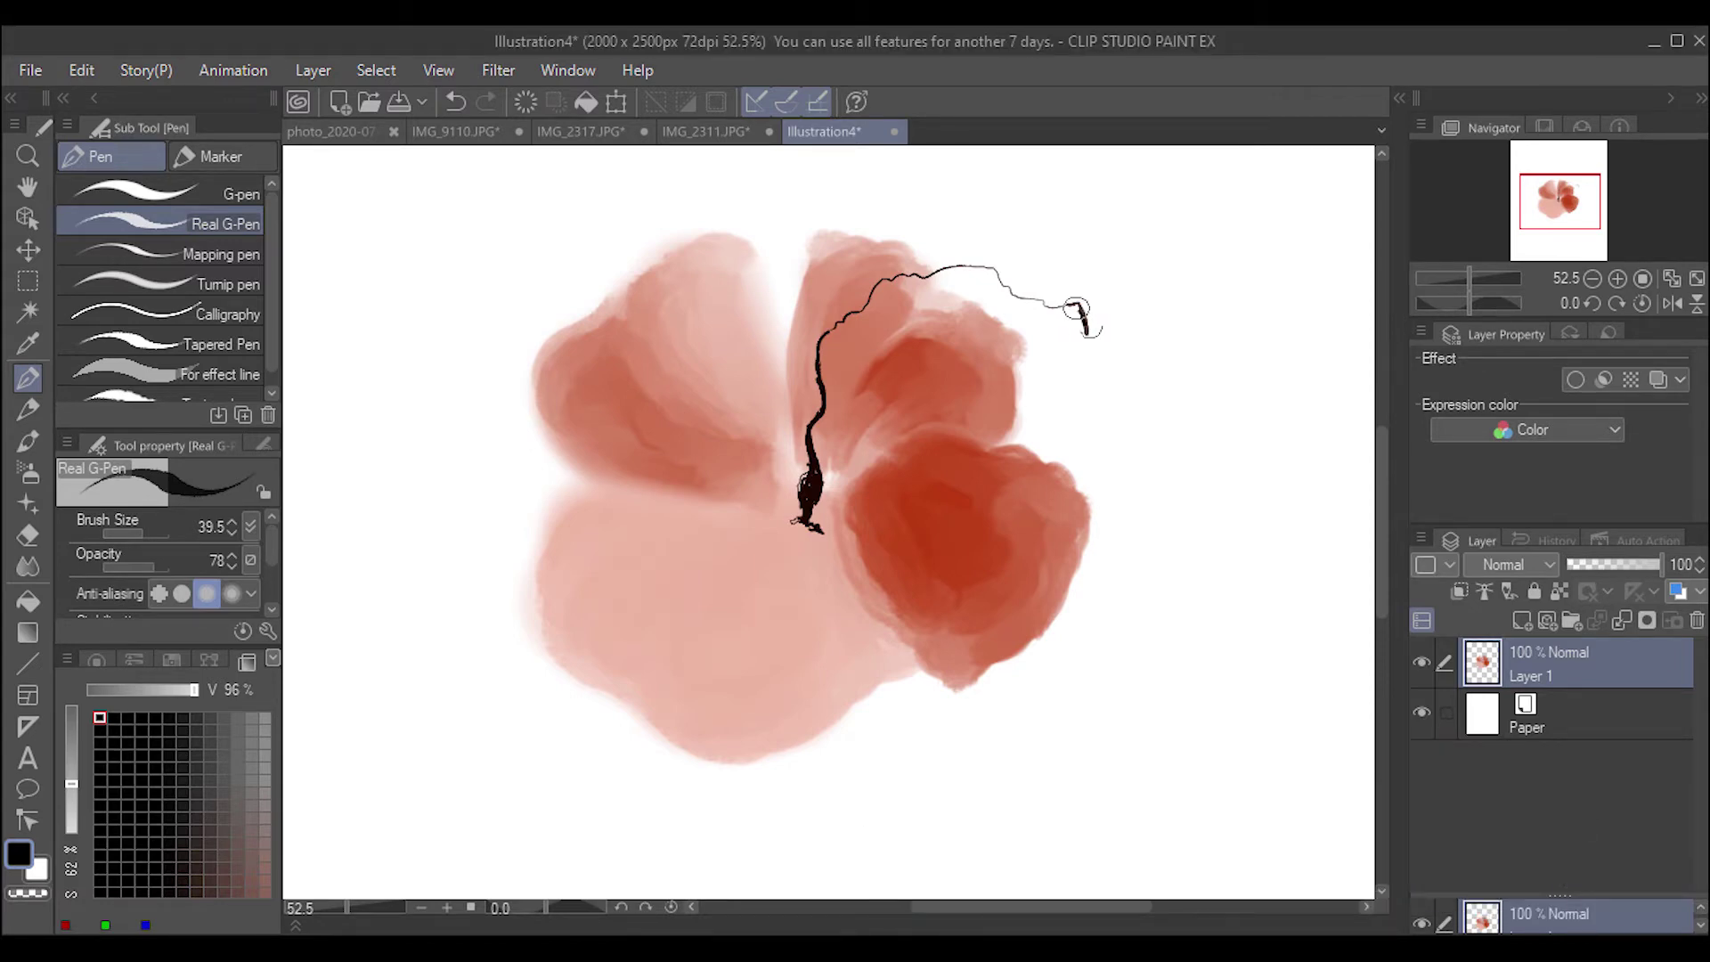
pyautogui.moveTo(1076, 308)
pyautogui.mouseDown()
pyautogui.moveTo(1095, 375)
pyautogui.moveTo(1083, 396)
pyautogui.moveTo(1087, 347)
pyautogui.mouseUp()
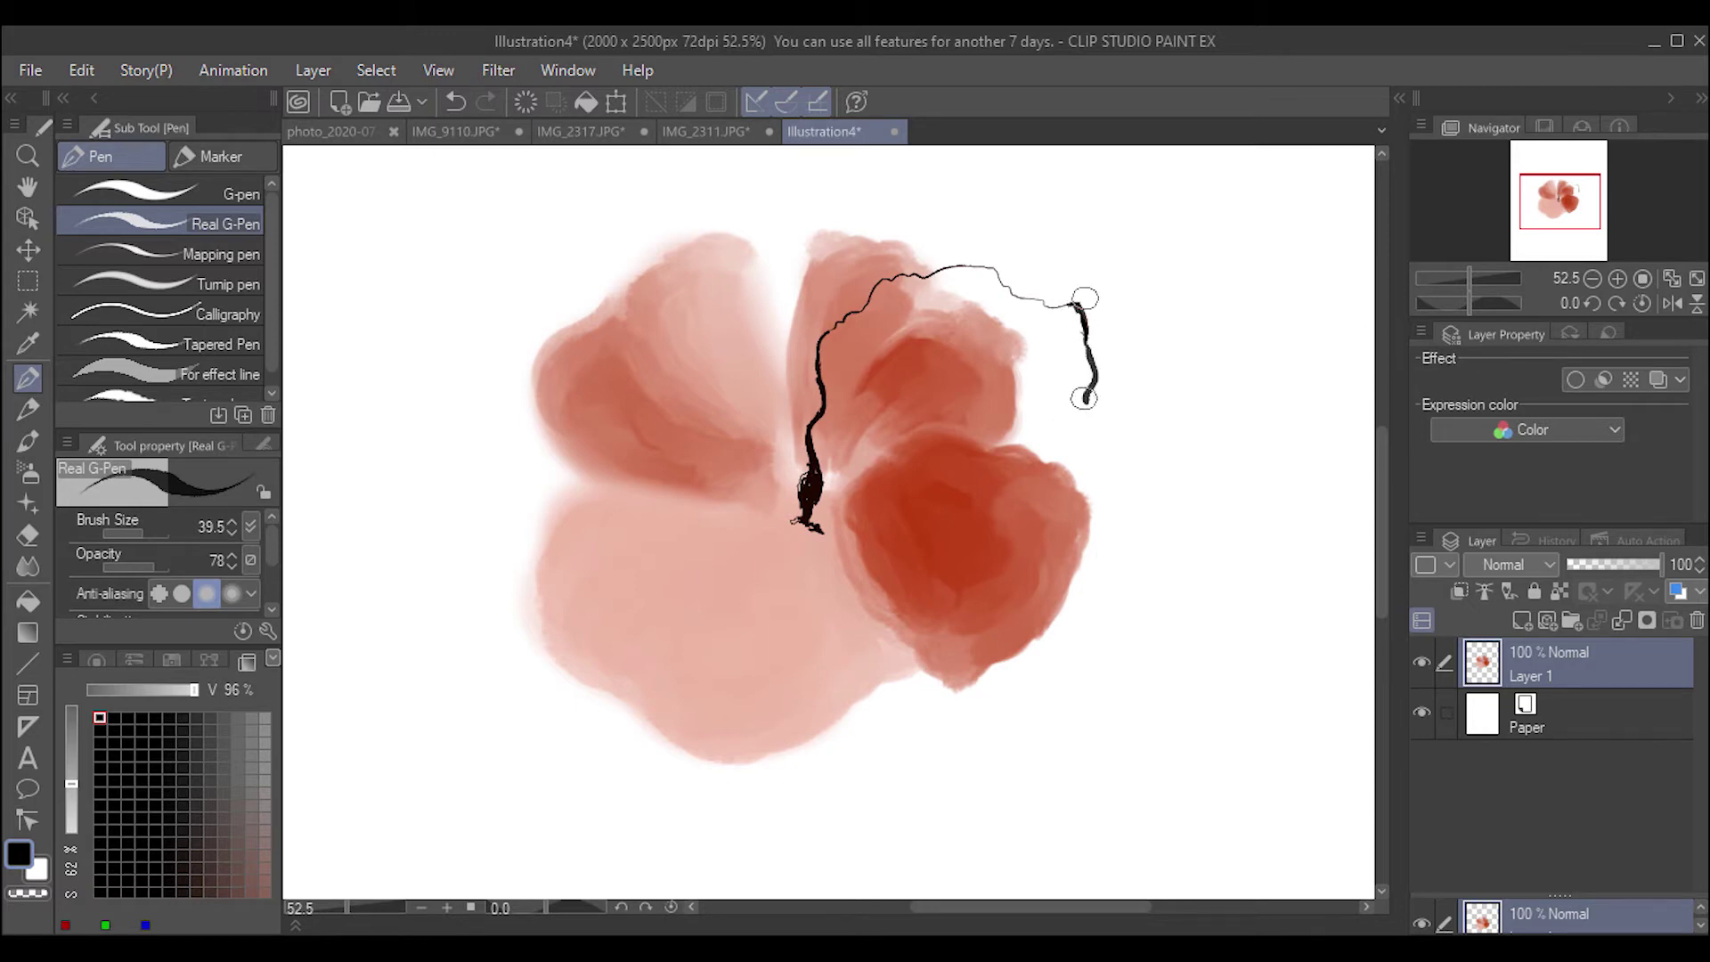
# Set the pen size to 15.5 and carry the outline around the lower right red petal to its bottom edge.
pyautogui.click(132, 536)
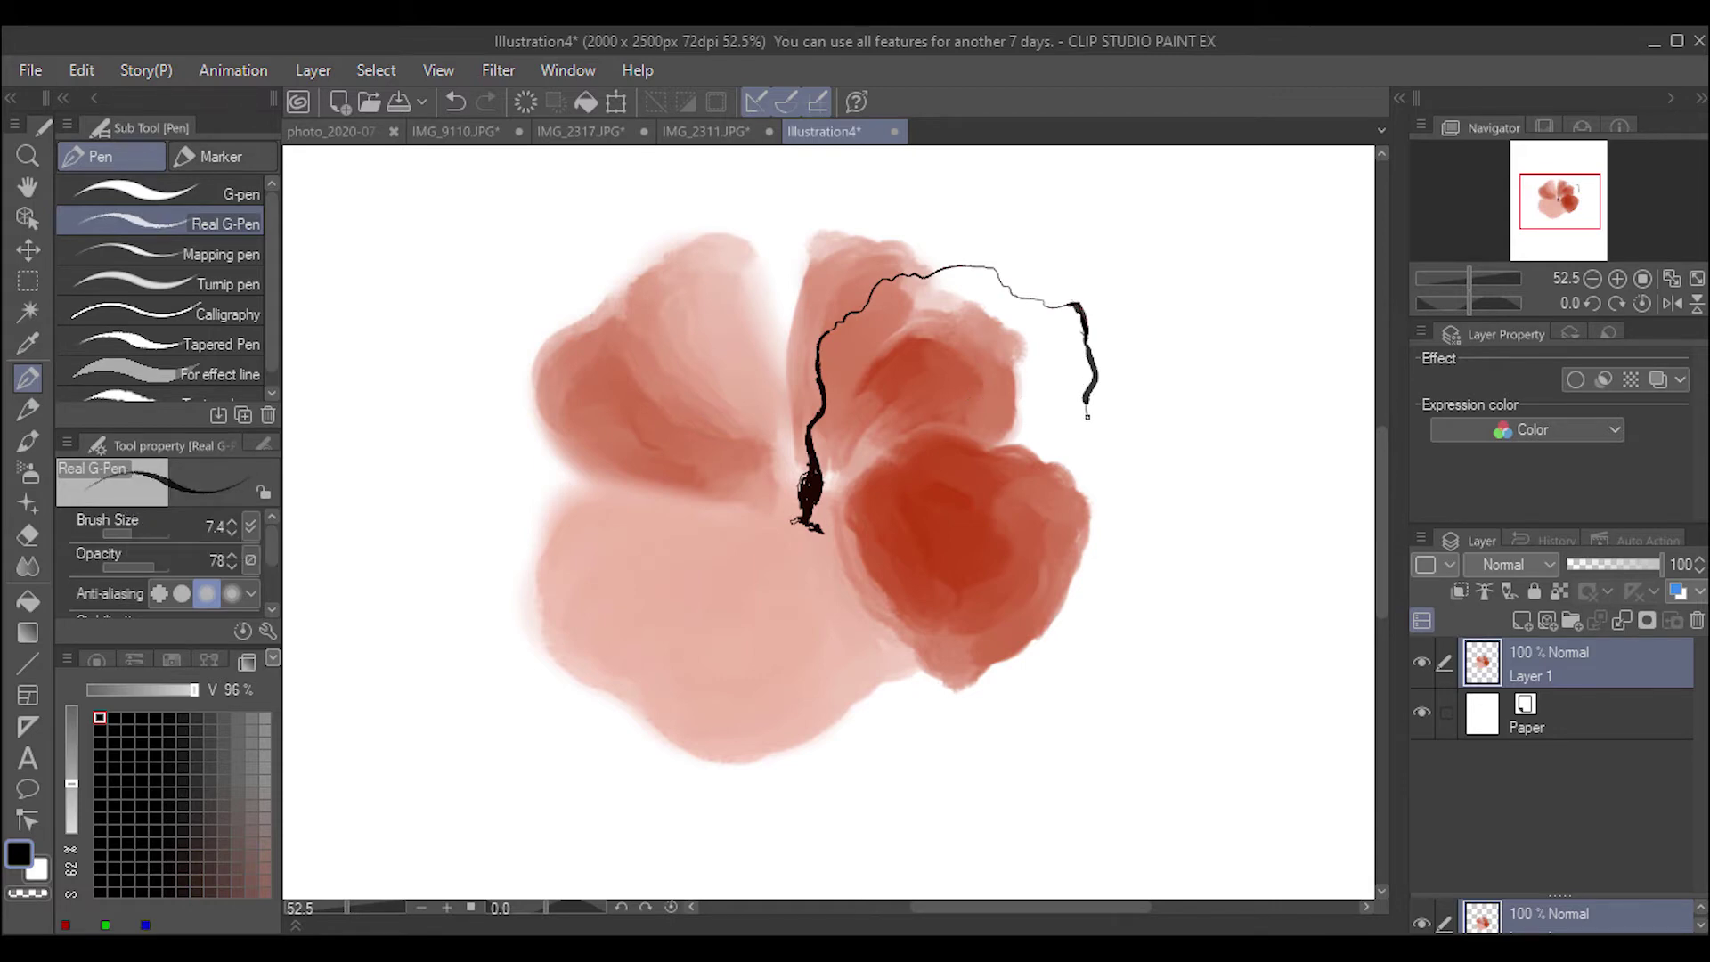
pyautogui.click(136, 534)
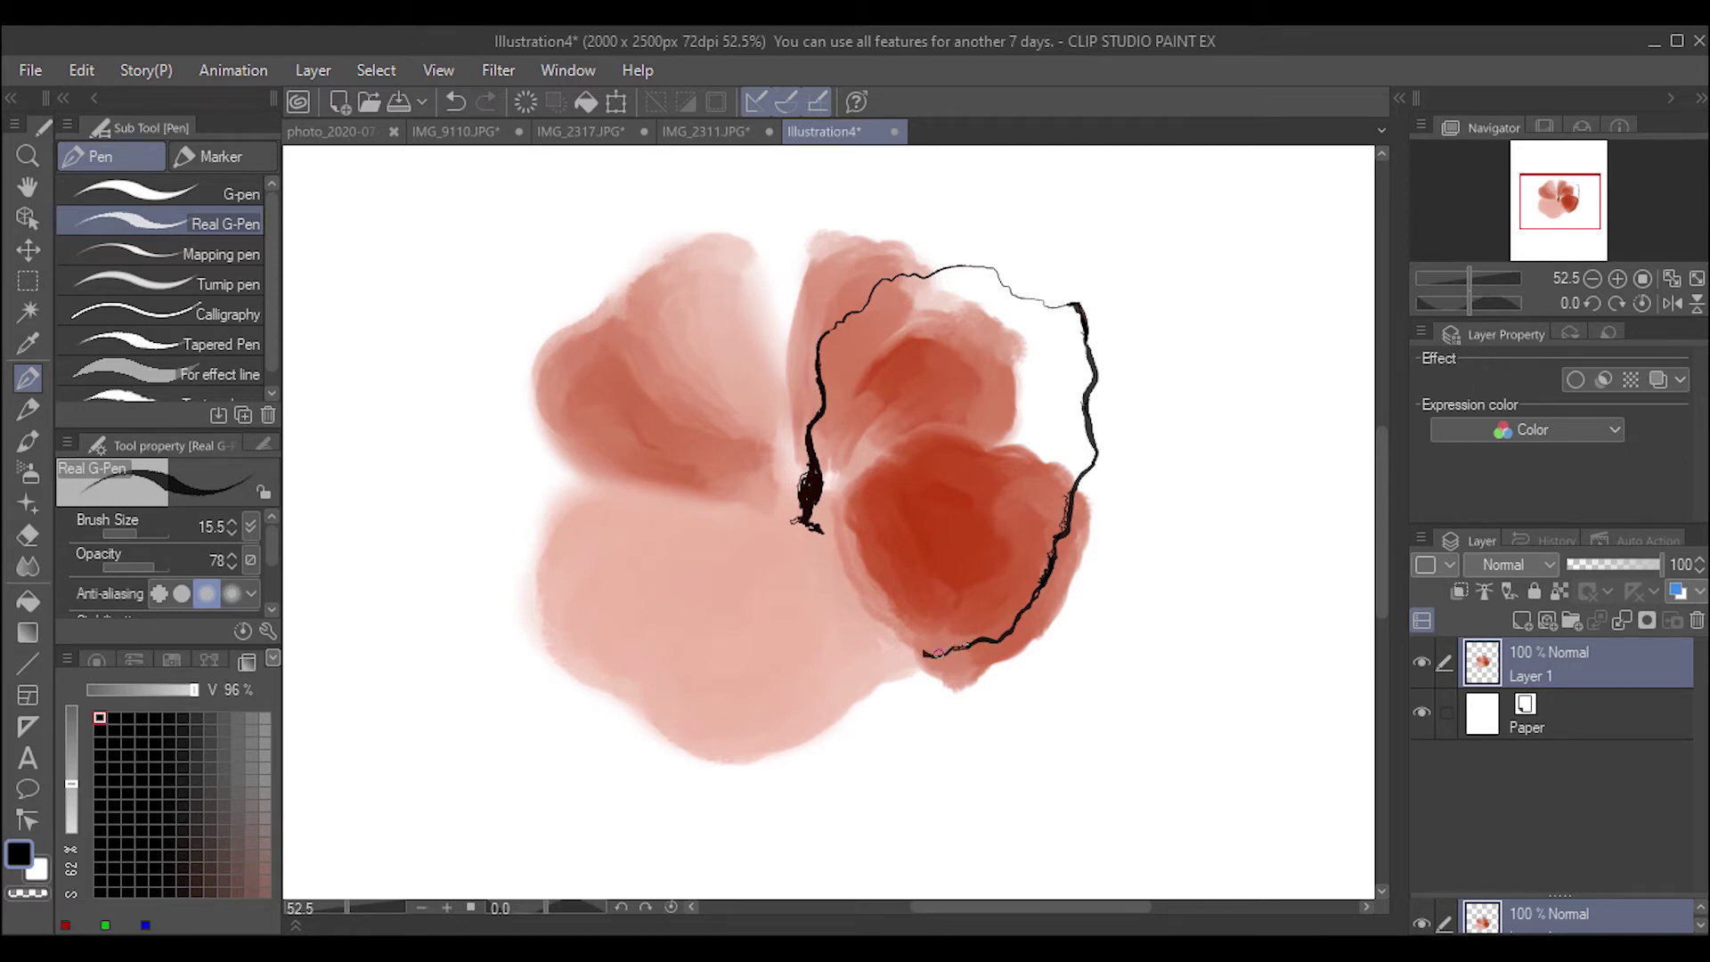
pyautogui.moveTo(937, 652); pyautogui.dragTo(870, 679)
# Ink a curved inner petal line from the centre up past the upper edge, thicken its base, and set pen size 12.9 with opacity 100.
pyautogui.moveTo(901, 500); pyautogui.dragTo(924, 425)
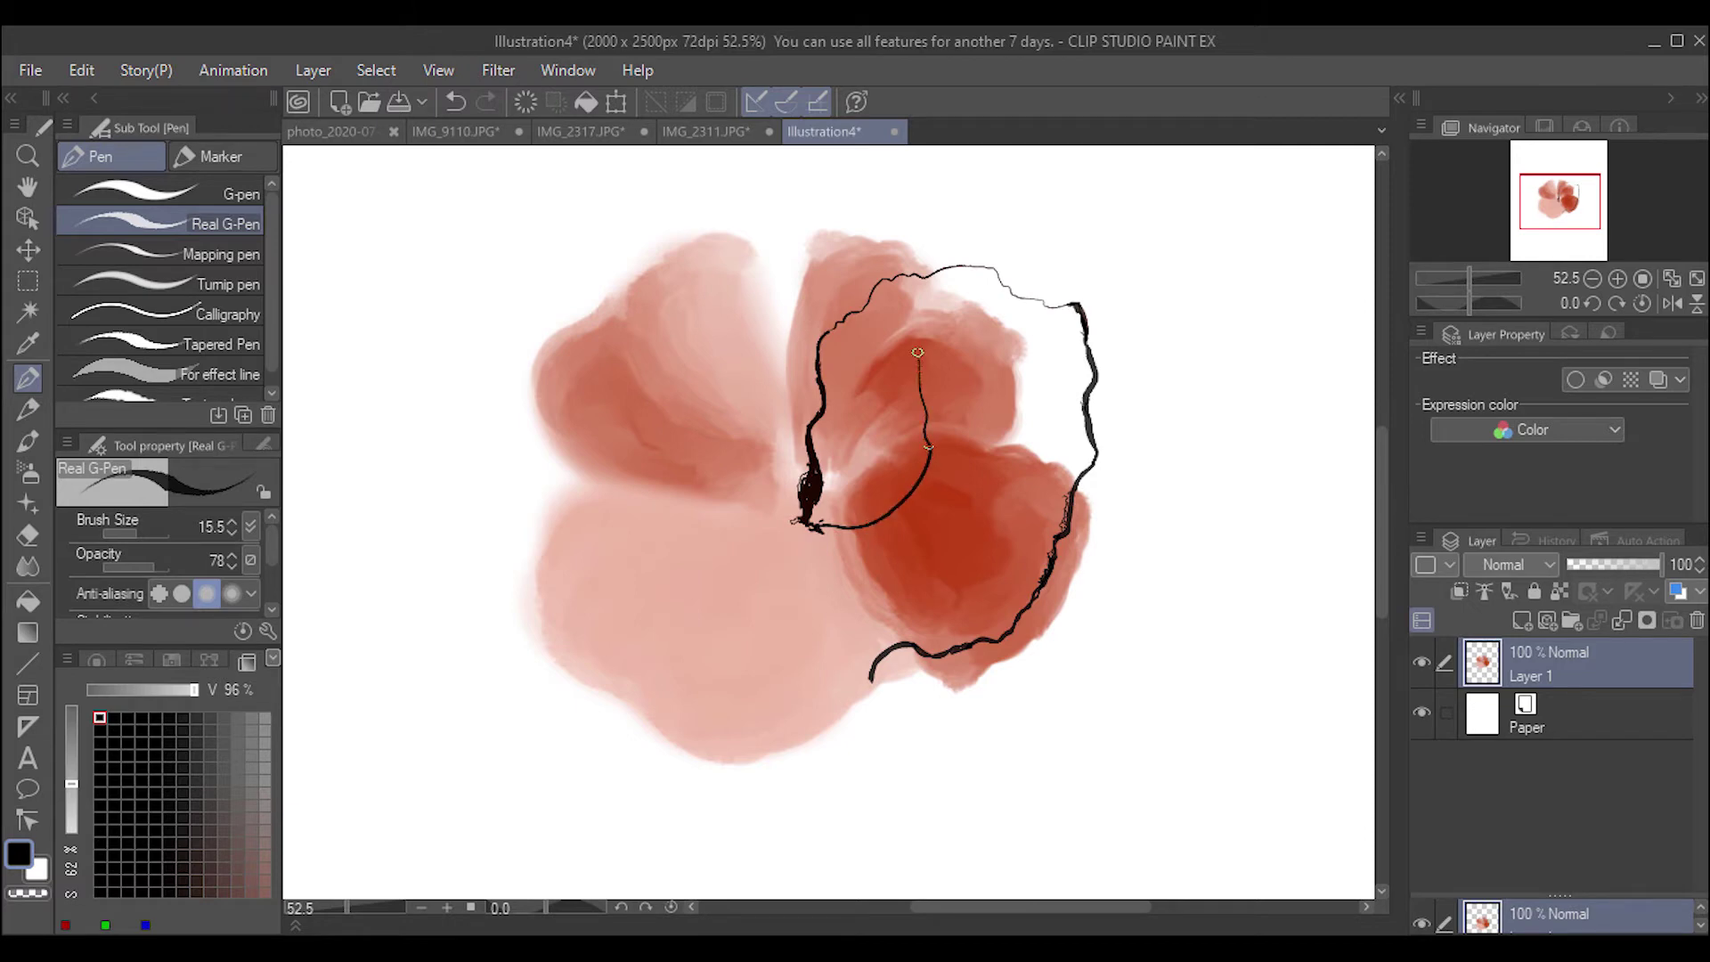
pyautogui.moveTo(918, 353); pyautogui.dragTo(922, 264)
pyautogui.moveTo(859, 518); pyautogui.dragTo(889, 512)
pyautogui.moveTo(147, 532); pyautogui.dragTo(142, 532)
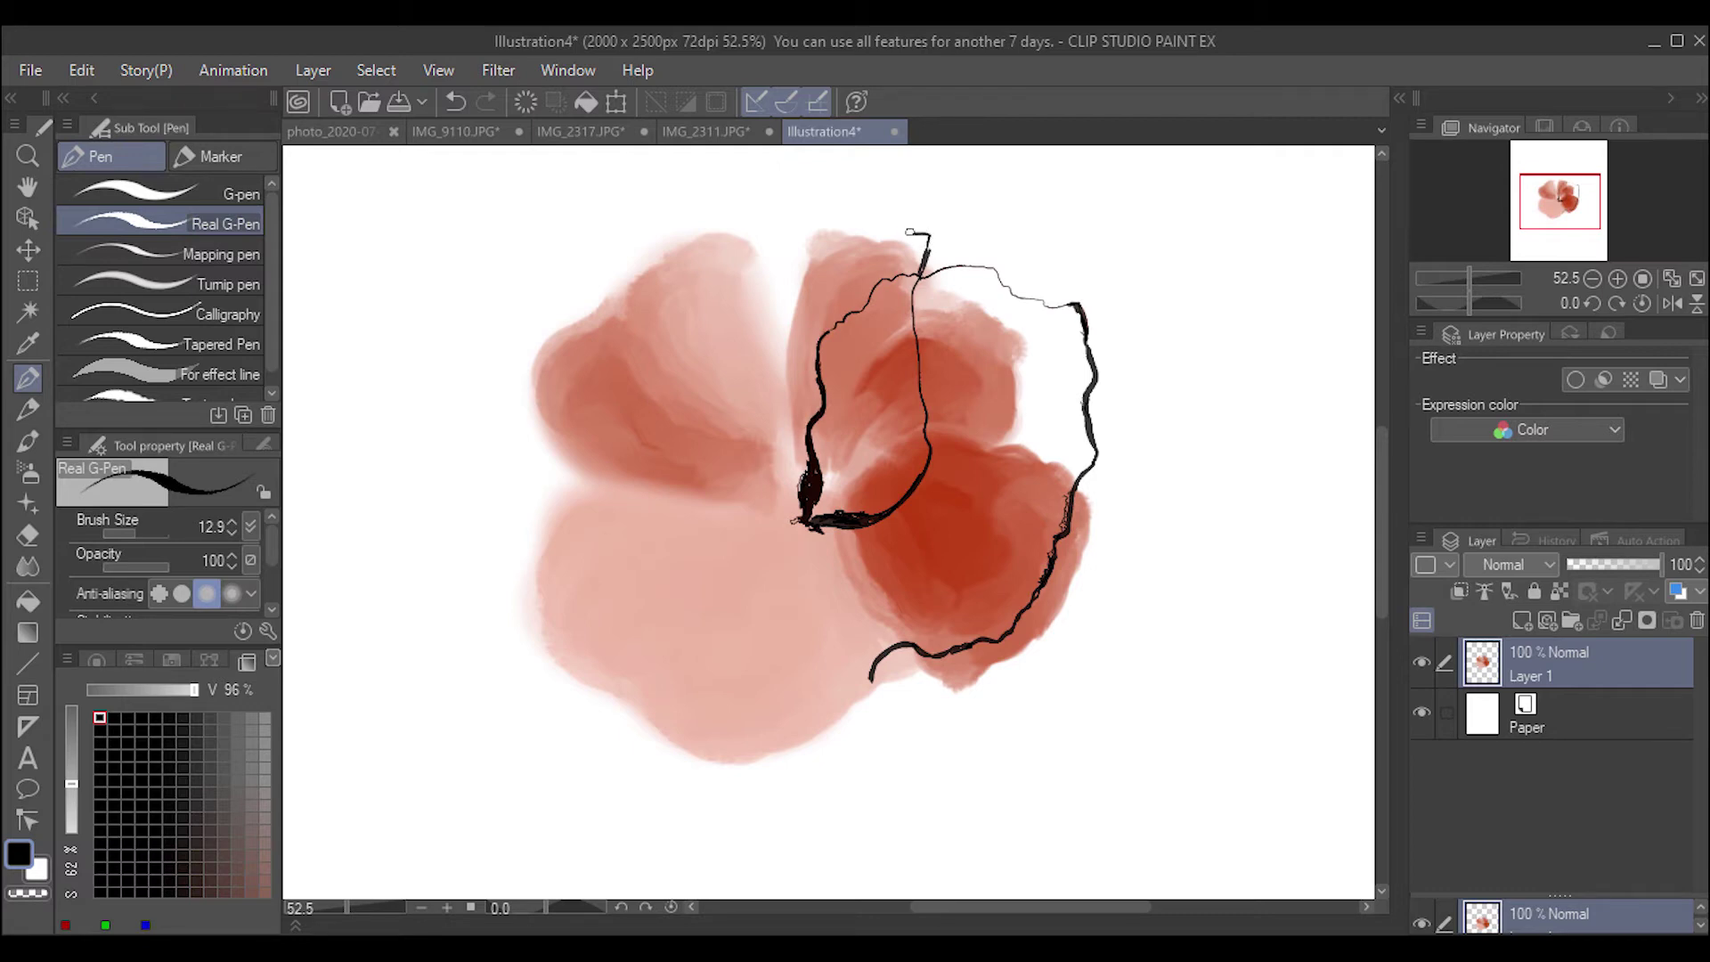
# Set the pen size to 39.5 and ink the wavy top edge of the back petal, curling down at its left end.
pyautogui.click(141, 529)
pyautogui.moveTo(904, 228)
pyautogui.mouseDown()
pyautogui.moveTo(852, 217)
pyautogui.moveTo(935, 236)
pyautogui.moveTo(802, 200)
pyautogui.moveTo(853, 220)
pyautogui.moveTo(740, 203)
pyautogui.moveTo(623, 239)
pyautogui.mouseUp()
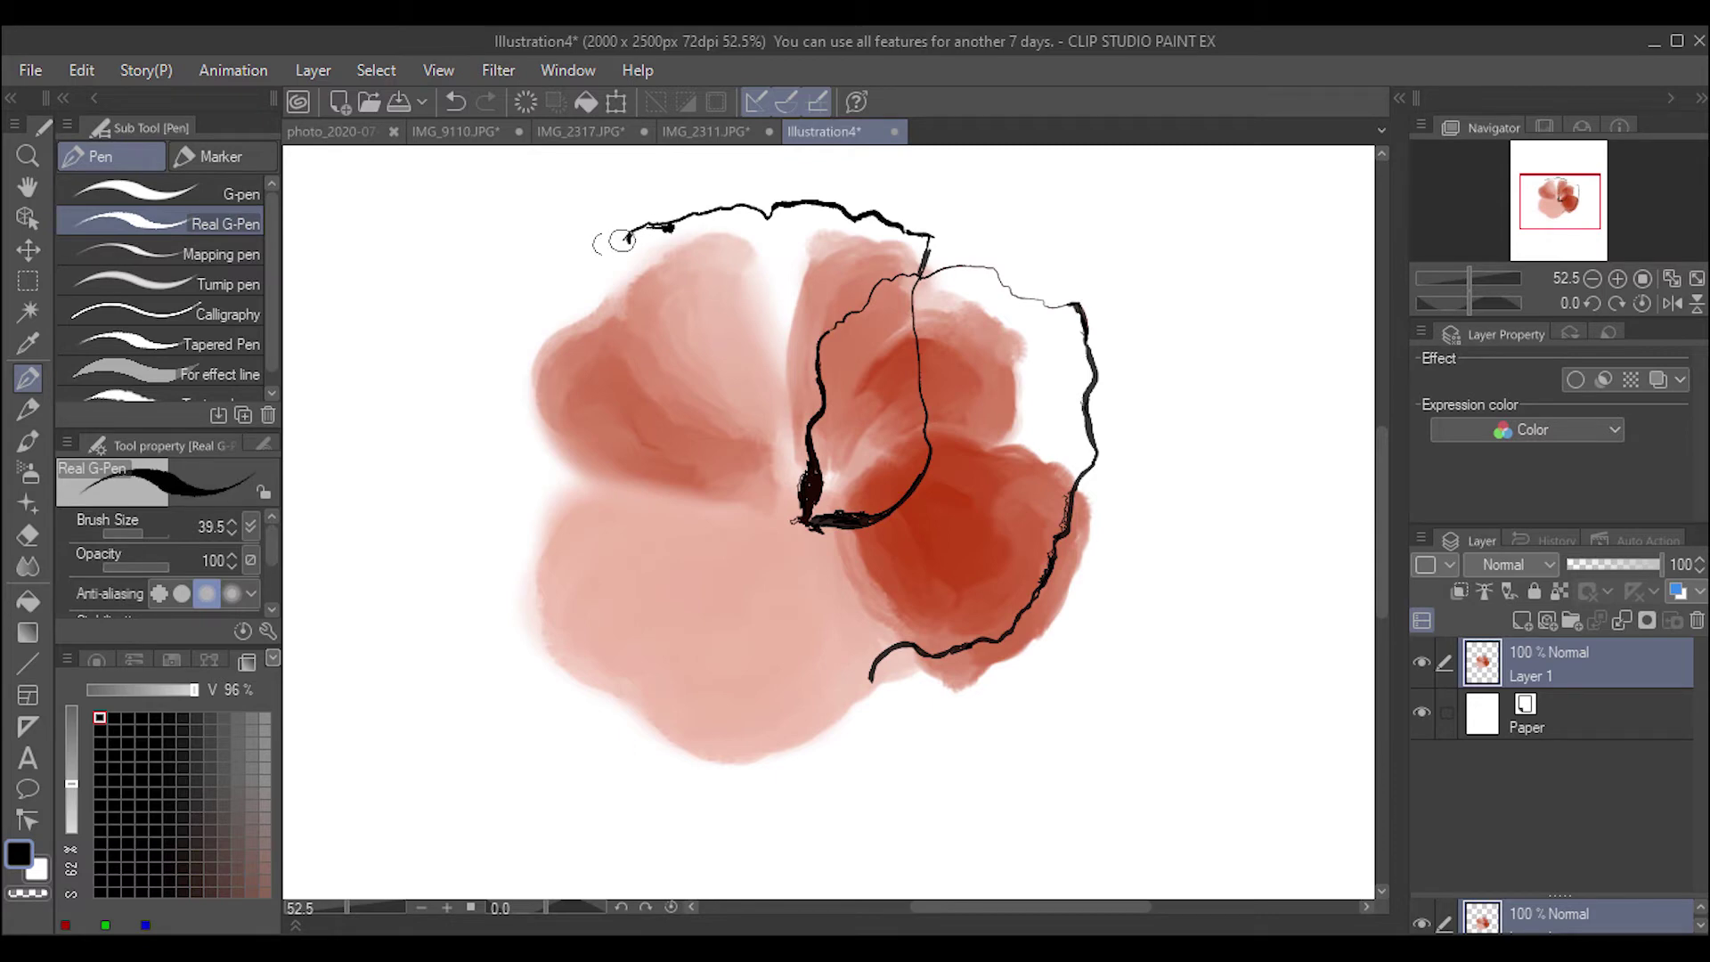
pyautogui.moveTo(592, 297); pyautogui.dragTo(628, 341)
# Ink the left petal's upper rim with a folded, thickened tip and start its outer left edge.
pyautogui.moveTo(607, 242)
pyautogui.mouseDown()
pyautogui.moveTo(588, 311)
pyautogui.moveTo(540, 331)
pyautogui.moveTo(558, 361)
pyautogui.moveTo(541, 332)
pyautogui.moveTo(528, 378)
pyautogui.mouseUp()
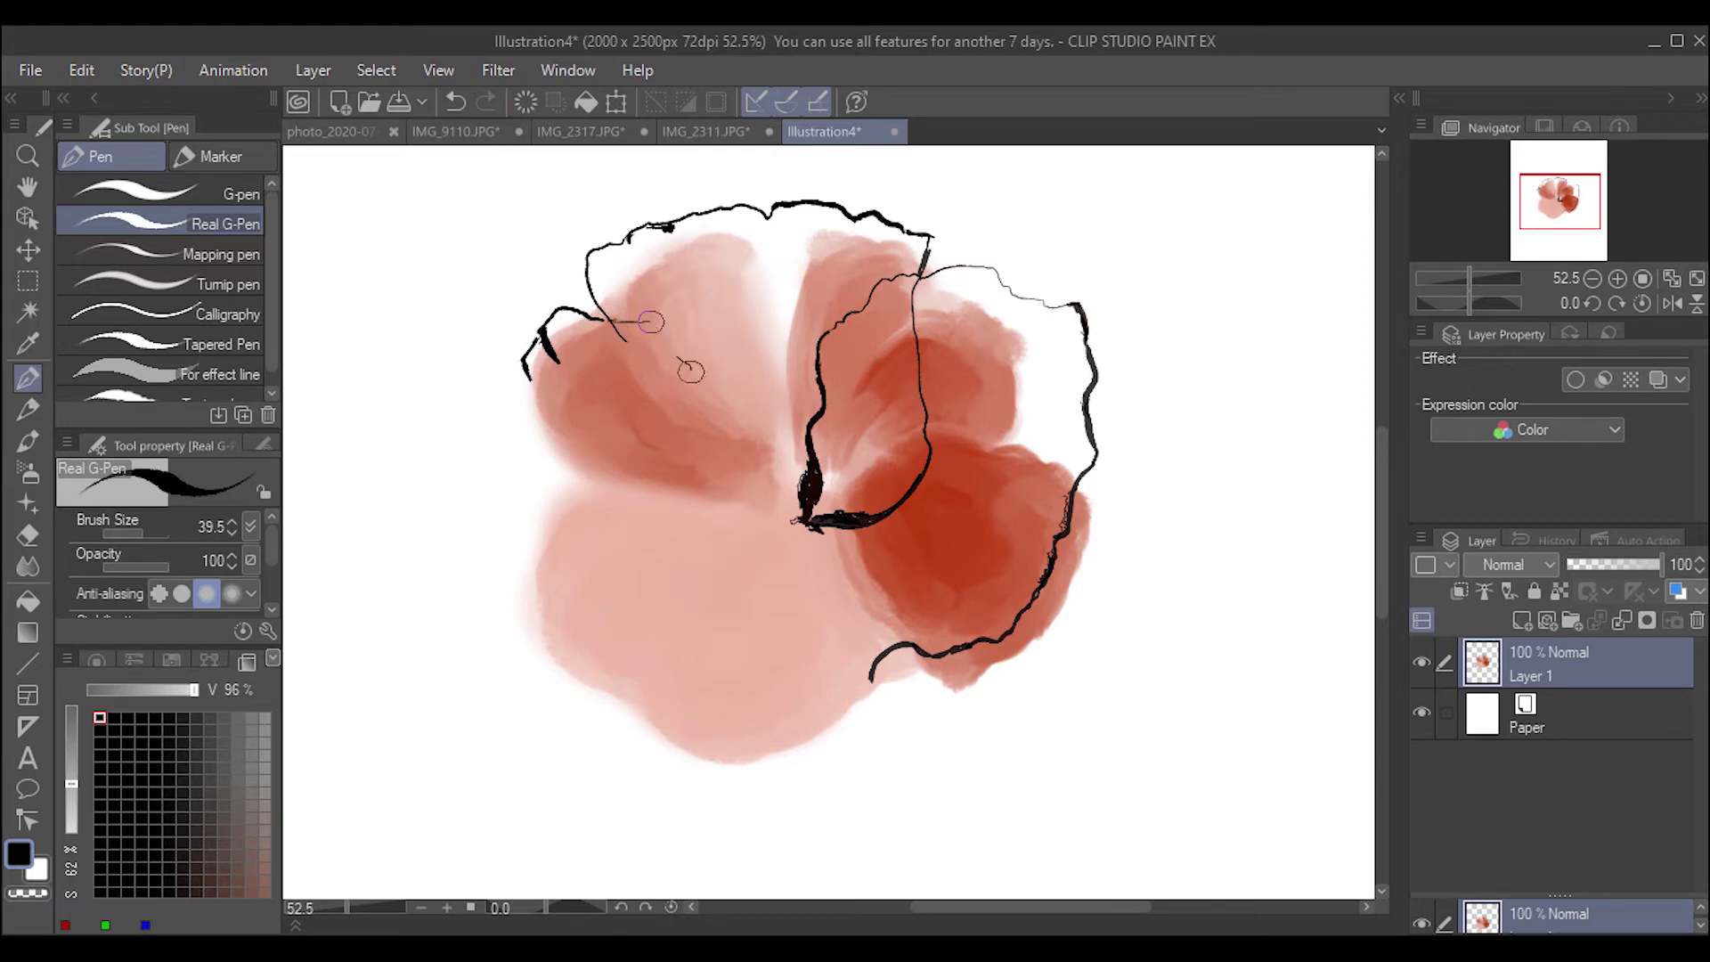
pyautogui.moveTo(694, 380)
pyautogui.mouseDown()
pyautogui.moveTo(651, 322)
pyautogui.moveTo(599, 330)
pyautogui.mouseUp()
pyautogui.moveTo(693, 375)
pyautogui.mouseDown()
pyautogui.moveTo(606, 317)
pyautogui.moveTo(584, 328)
pyautogui.moveTo(576, 378)
pyautogui.moveTo(552, 344)
pyautogui.moveTo(544, 392)
pyautogui.moveTo(532, 335)
pyautogui.mouseUp()
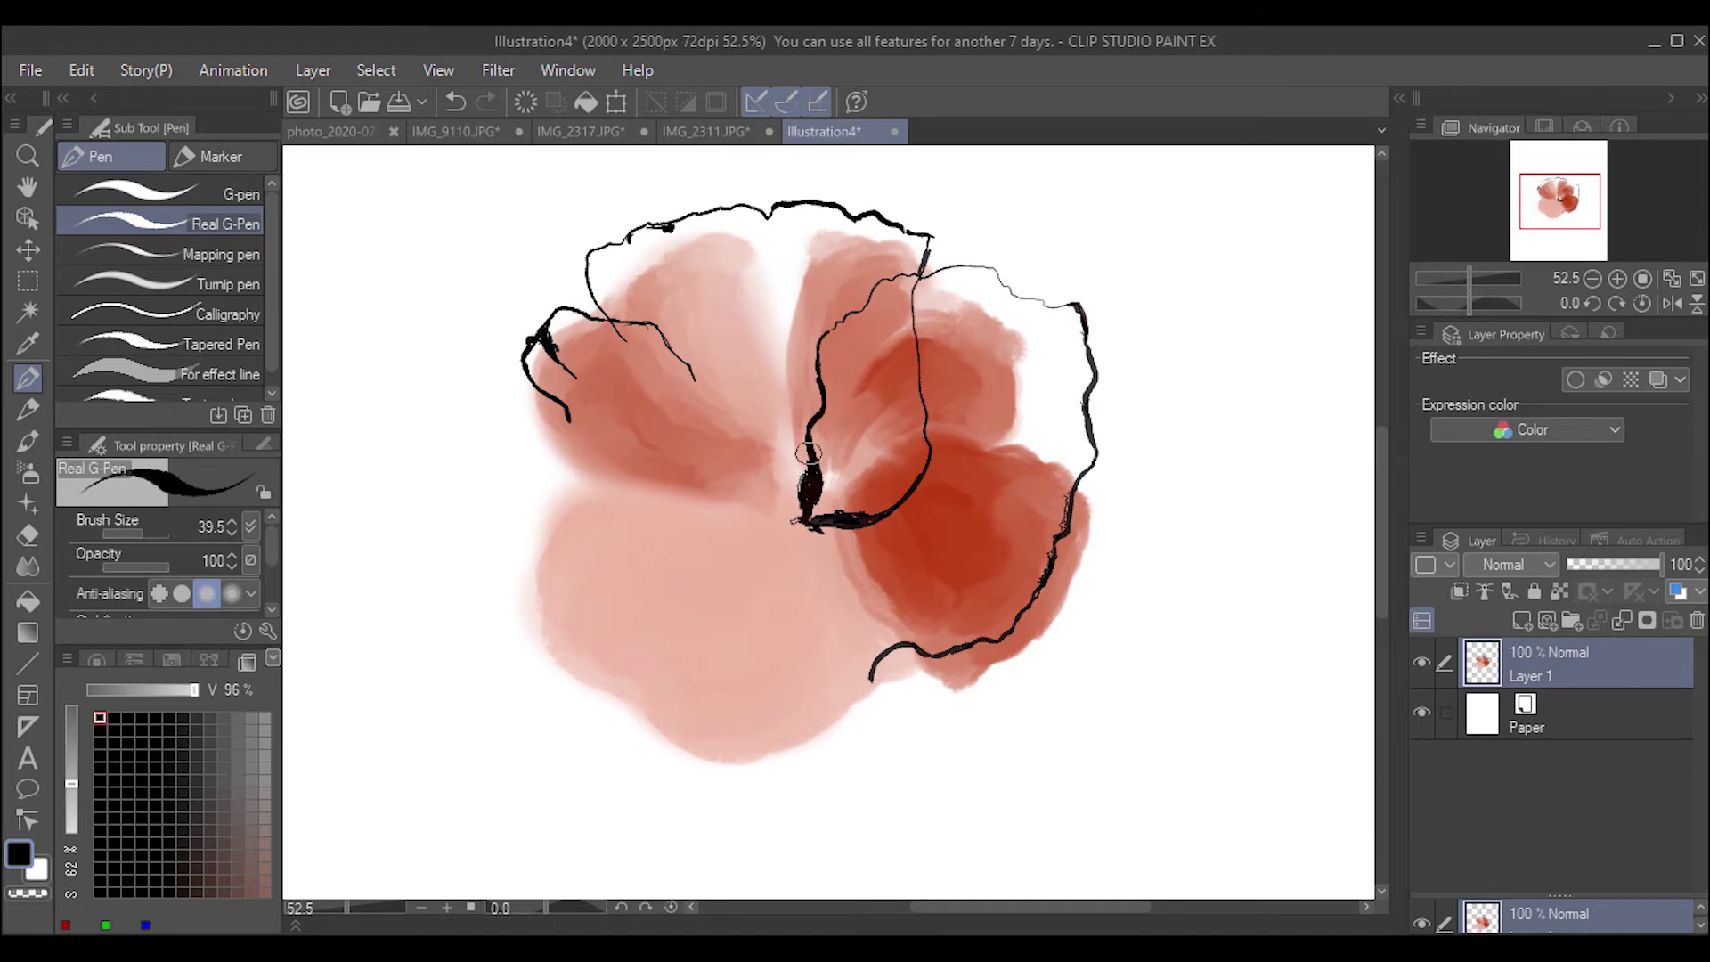
# Extend the left and back petals' ink lines into the flower's centre and outline the left petal's lower edge.
pyautogui.moveTo(808, 459)
pyautogui.mouseDown()
pyautogui.moveTo(750, 436)
pyautogui.moveTo(691, 378)
pyautogui.mouseUp()
pyautogui.moveTo(580, 450)
pyautogui.mouseDown()
pyautogui.moveTo(647, 497)
pyautogui.moveTo(697, 505)
pyautogui.moveTo(746, 562)
pyautogui.moveTo(812, 519)
pyautogui.moveTo(734, 497)
pyautogui.moveTo(802, 524)
pyautogui.moveTo(760, 521)
pyautogui.moveTo(804, 521)
pyautogui.moveTo(723, 486)
pyautogui.moveTo(816, 519)
pyautogui.moveTo(778, 483)
pyautogui.moveTo(645, 448)
pyautogui.moveTo(586, 254)
pyautogui.mouseUp()
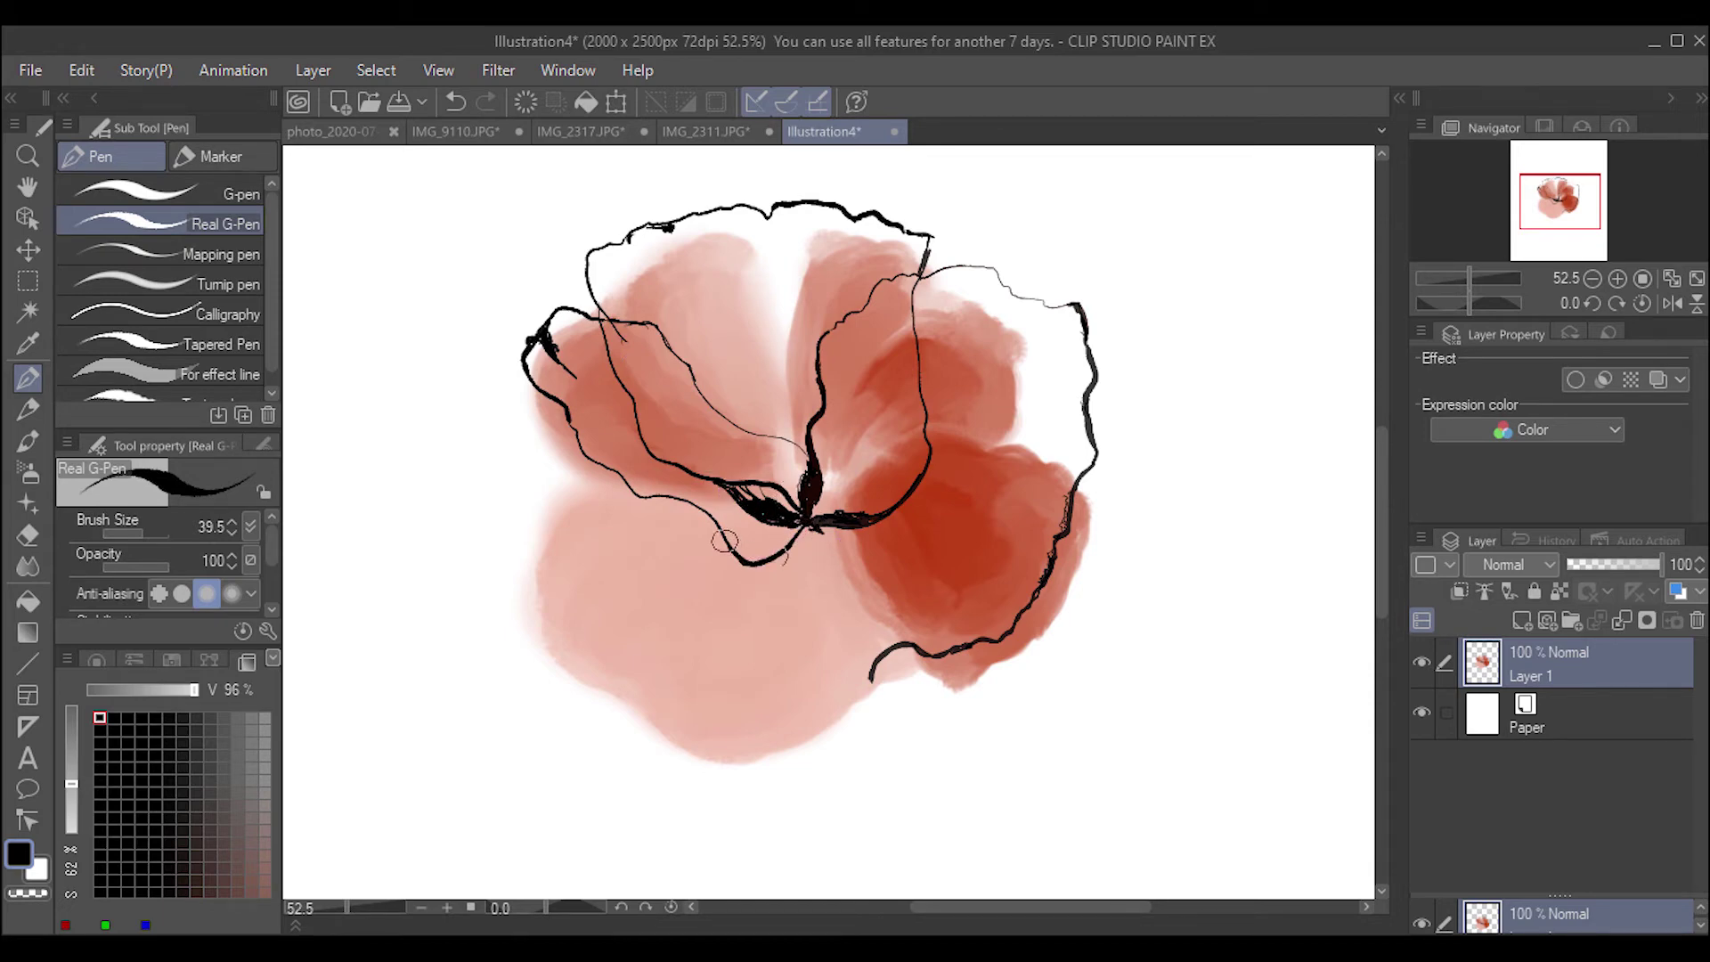
pyautogui.moveTo(724, 540)
pyautogui.mouseDown()
pyautogui.moveTo(616, 471)
pyautogui.moveTo(630, 493)
pyautogui.moveTo(567, 417)
pyautogui.mouseUp()
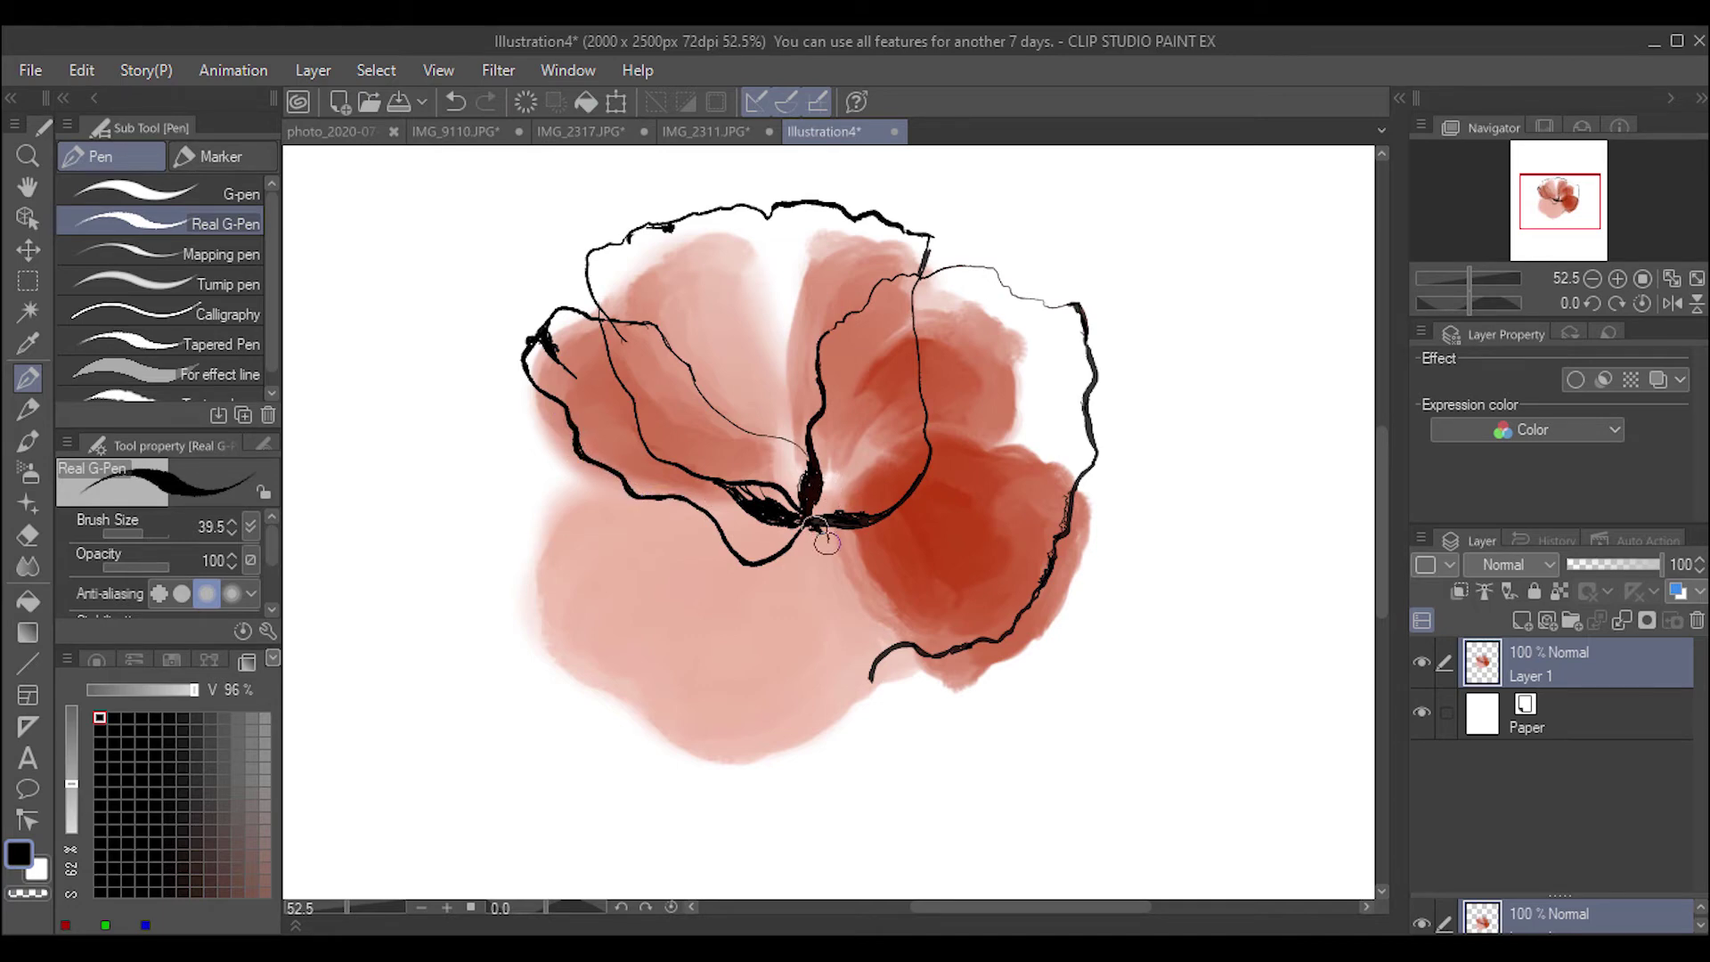
# Ink a curved inner line from the flower's centre up through the right petal and two long stem lines running down from the centre.
pyautogui.moveTo(837, 537)
pyautogui.mouseDown()
pyautogui.moveTo(923, 518)
pyautogui.moveTo(980, 430)
pyautogui.mouseUp()
pyautogui.moveTo(1074, 303)
pyautogui.mouseDown()
pyautogui.moveTo(899, 535)
pyautogui.moveTo(828, 521)
pyautogui.mouseUp()
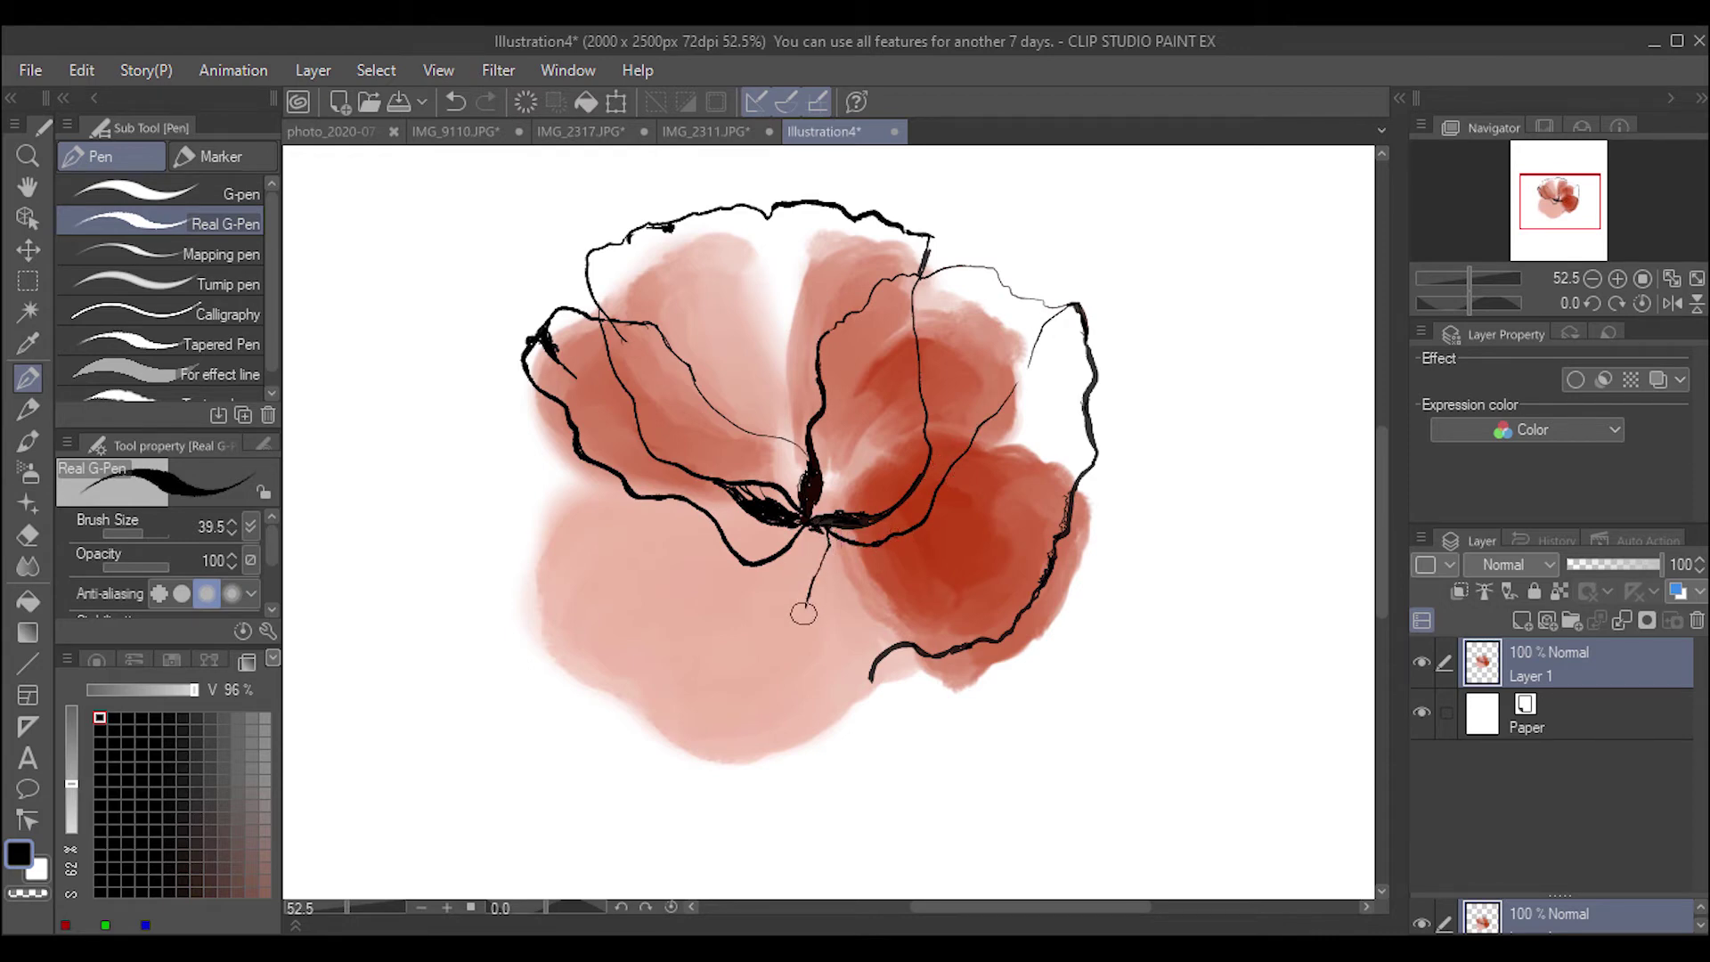
pyautogui.moveTo(799, 667); pyautogui.dragTo(804, 898)
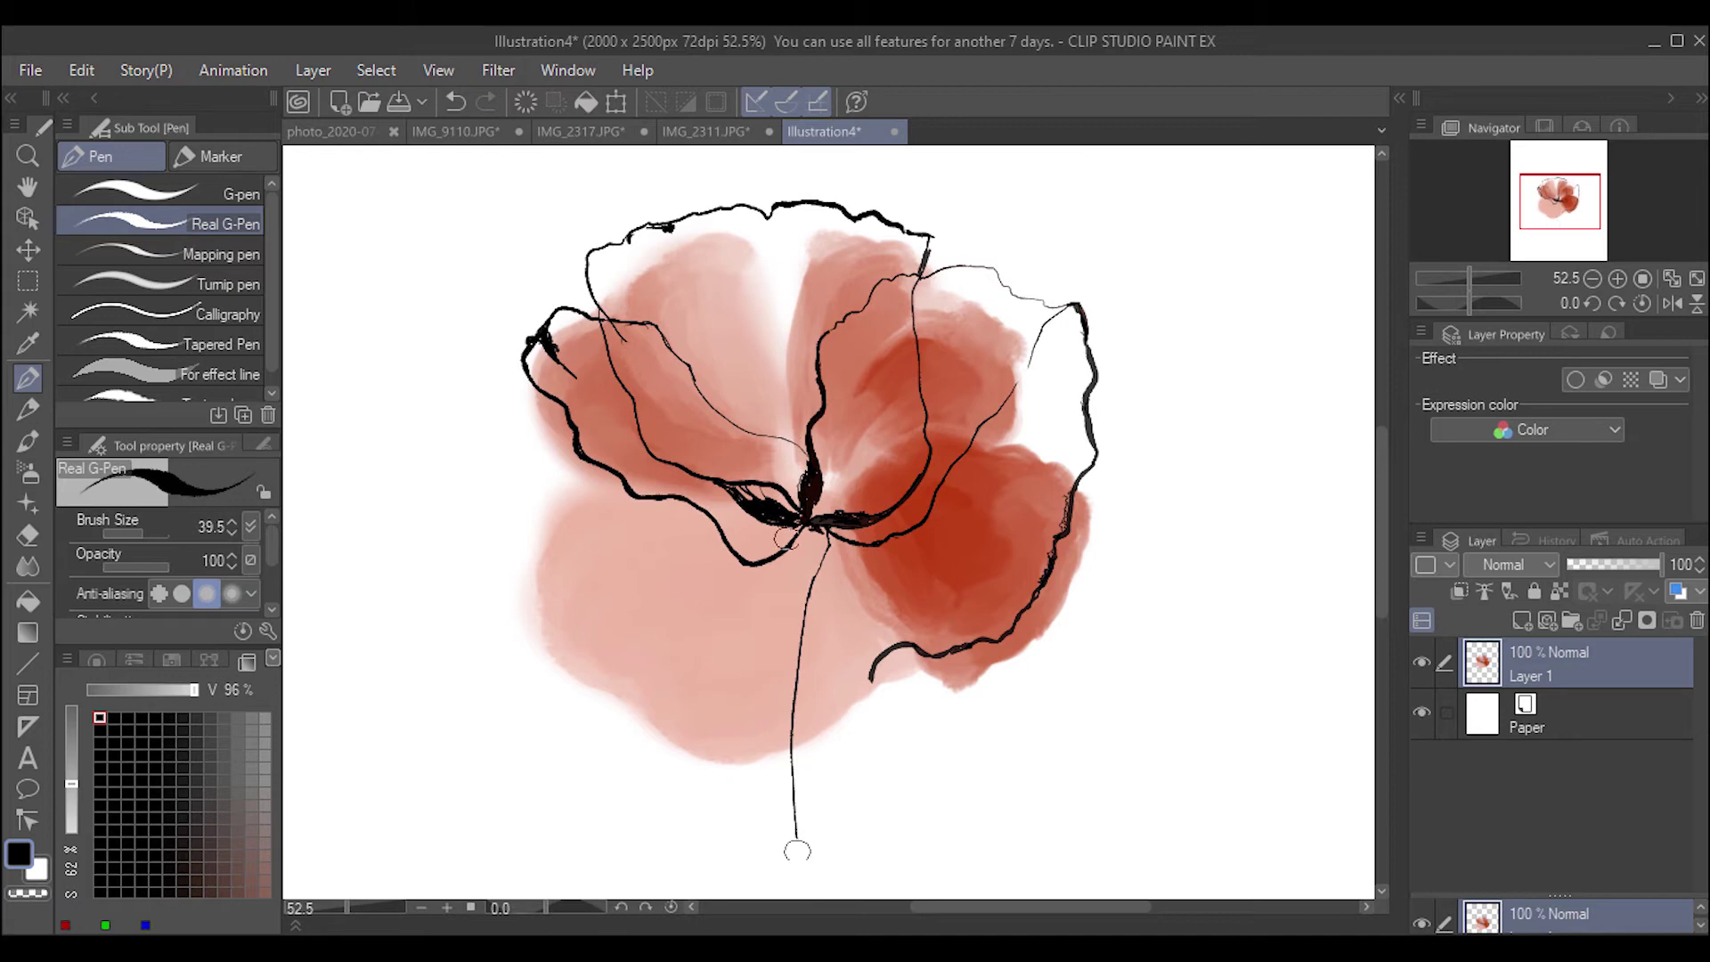
pyautogui.moveTo(778, 563)
pyautogui.mouseDown()
pyautogui.moveTo(754, 751)
pyautogui.moveTo(773, 895)
pyautogui.mouseUp()
# Ink the lower petal's folded upper-left rim and its wavy outline around the stem to meet the right petal's lower edge.
pyautogui.moveTo(790, 547)
pyautogui.mouseDown()
pyautogui.moveTo(724, 569)
pyautogui.moveTo(666, 634)
pyautogui.mouseUp()
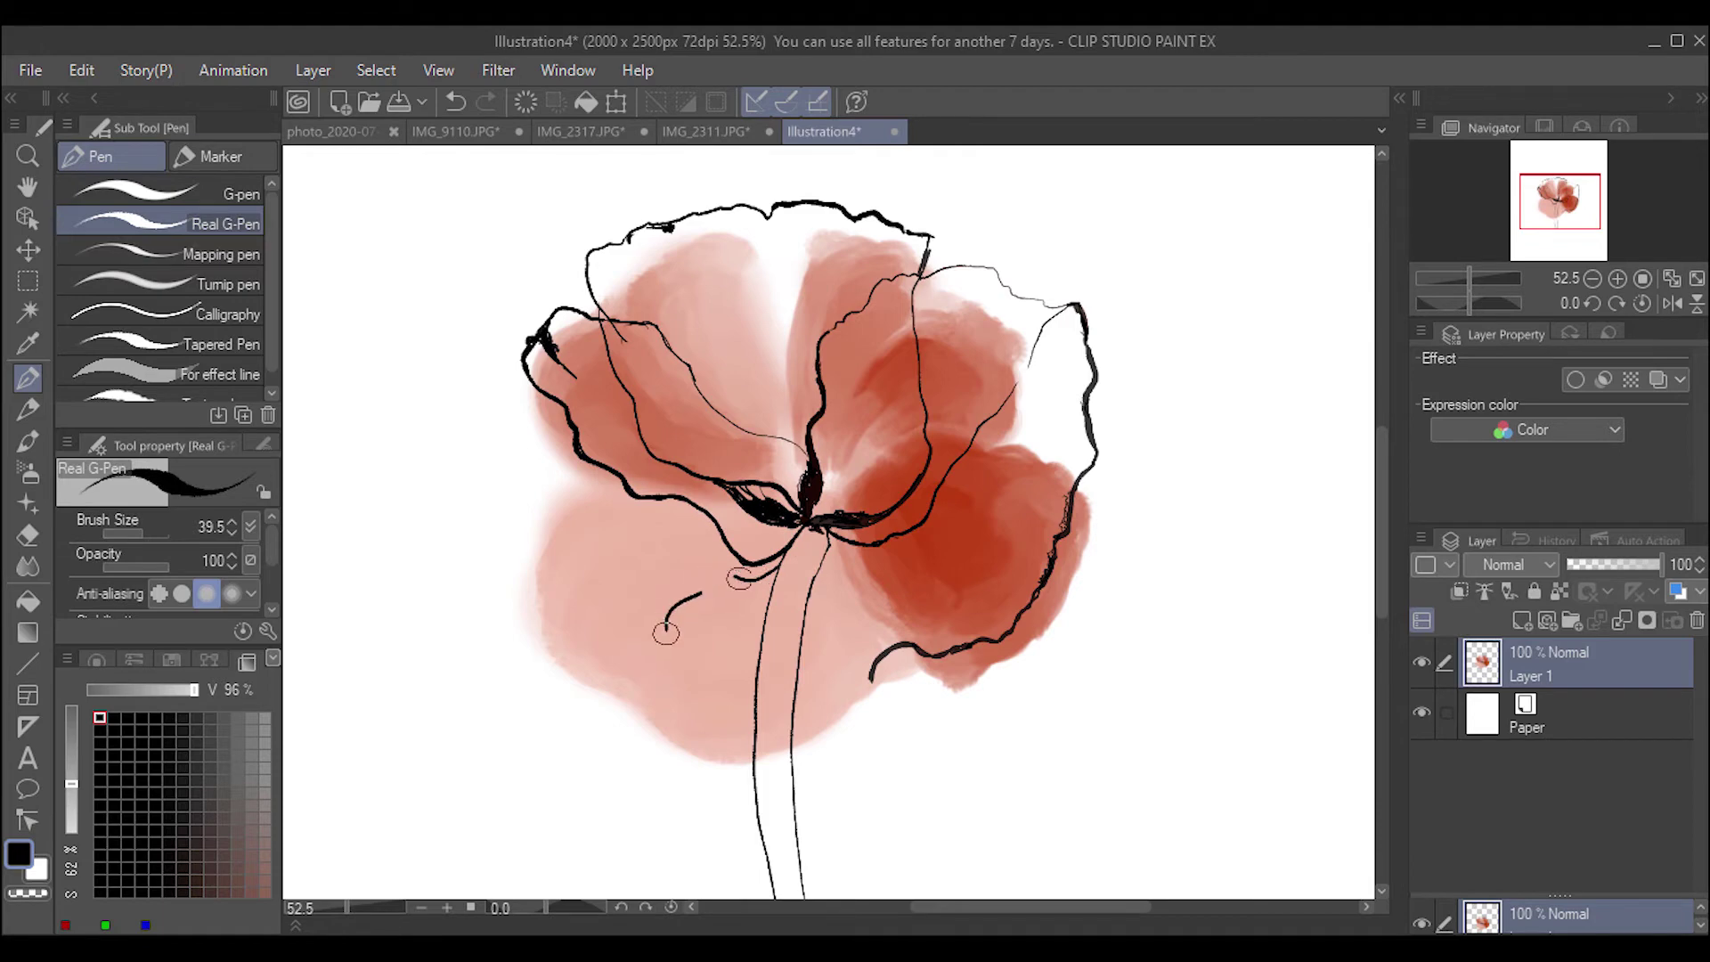
pyautogui.moveTo(767, 590)
pyautogui.mouseDown()
pyautogui.moveTo(655, 646)
pyautogui.moveTo(765, 586)
pyautogui.mouseUp()
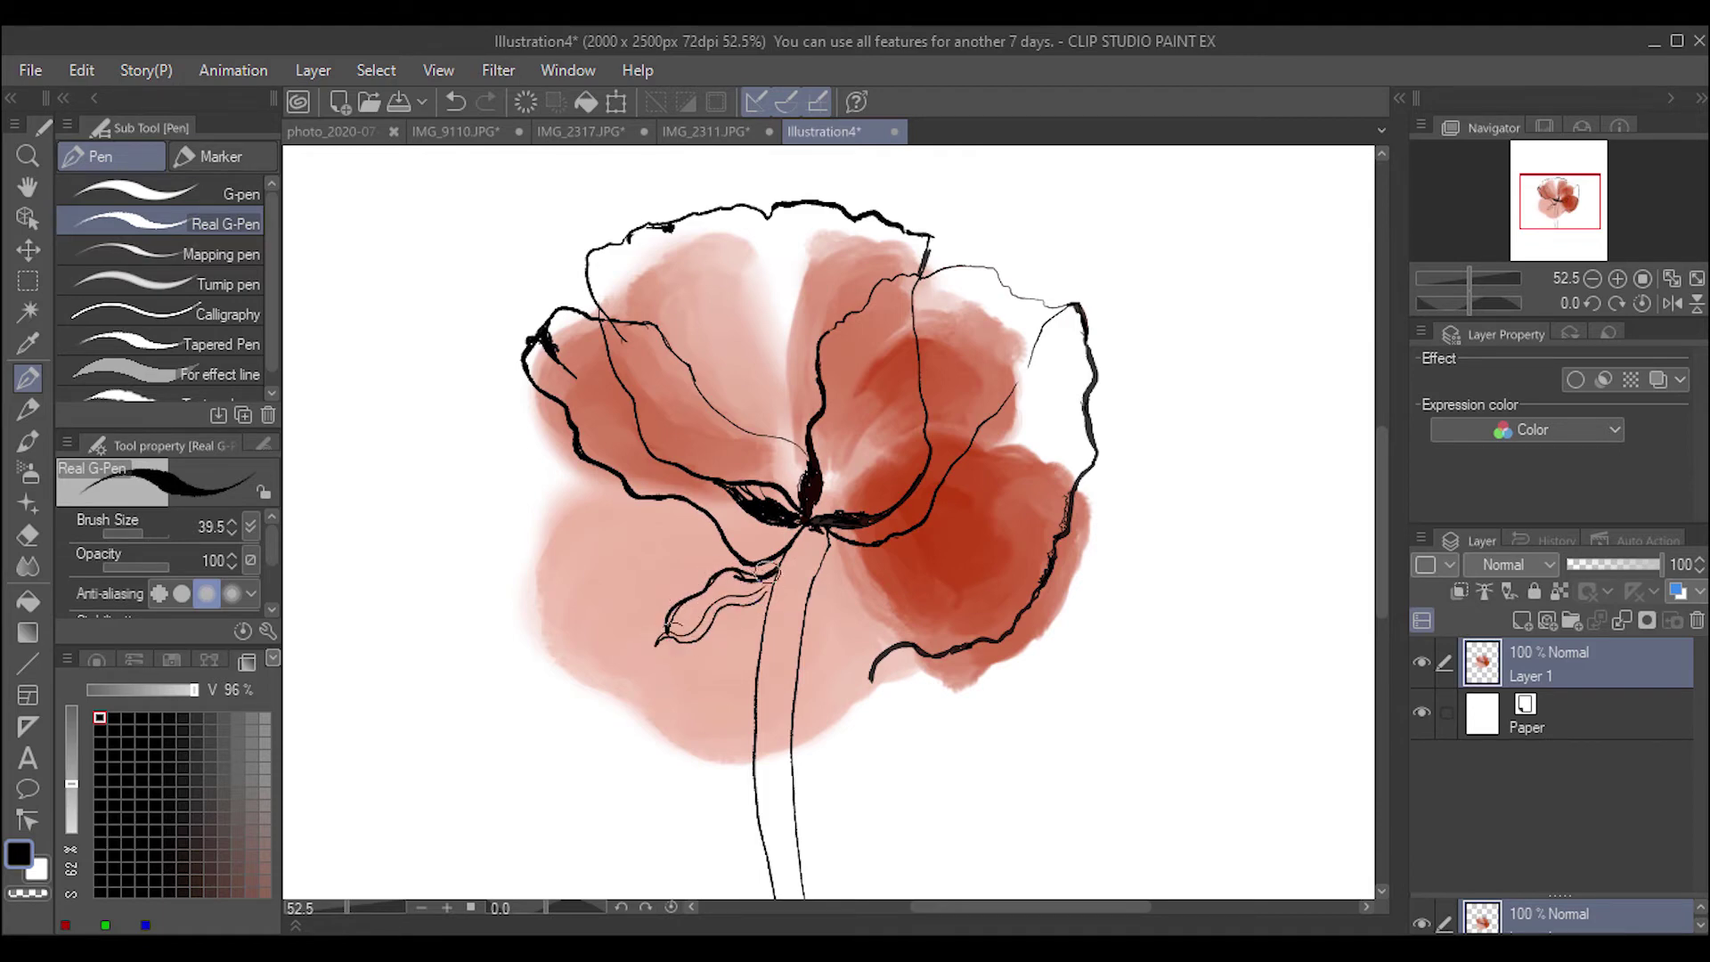
pyautogui.moveTo(651, 647)
pyautogui.mouseDown()
pyautogui.moveTo(705, 785)
pyautogui.moveTo(737, 803)
pyautogui.moveTo(839, 798)
pyautogui.moveTo(874, 680)
pyautogui.mouseUp()
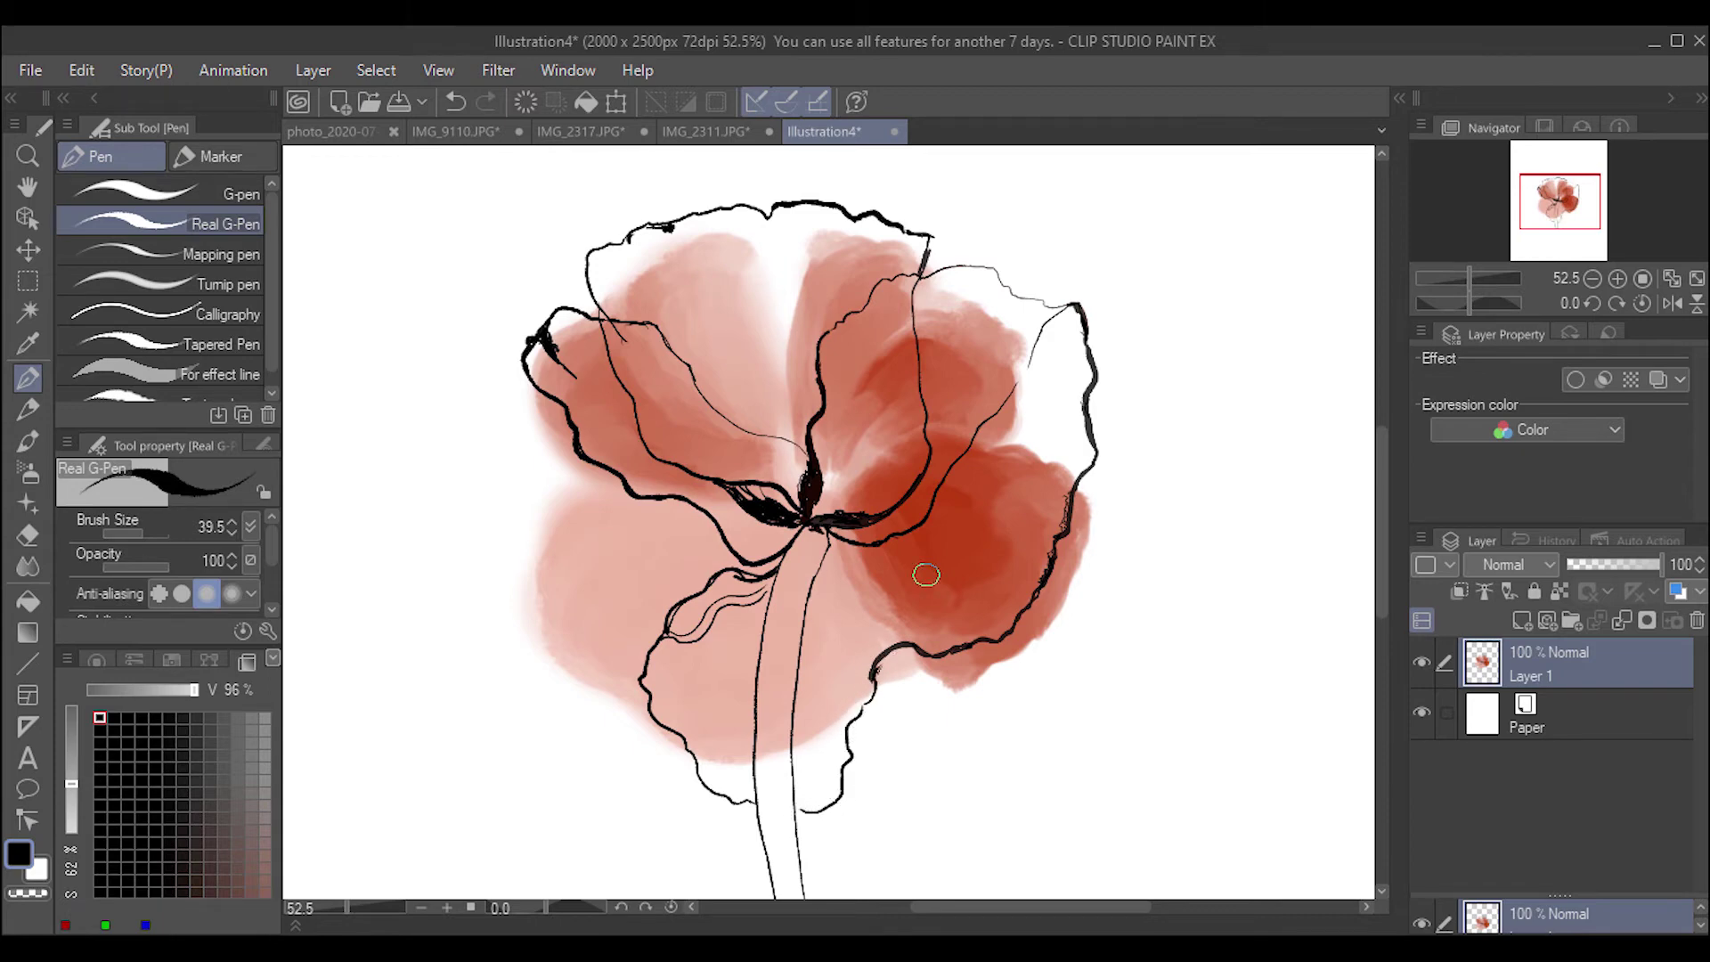
# Thicken the lower petal's outline, the right petal's curved lower line, and the inner line rising from the flower's centre.
pyautogui.moveTo(871, 681)
pyautogui.mouseDown()
pyautogui.moveTo(842, 811)
pyautogui.moveTo(799, 813)
pyautogui.moveTo(834, 815)
pyautogui.moveTo(722, 790)
pyautogui.moveTo(645, 700)
pyautogui.moveTo(634, 669)
pyautogui.moveTo(666, 627)
pyautogui.mouseUp()
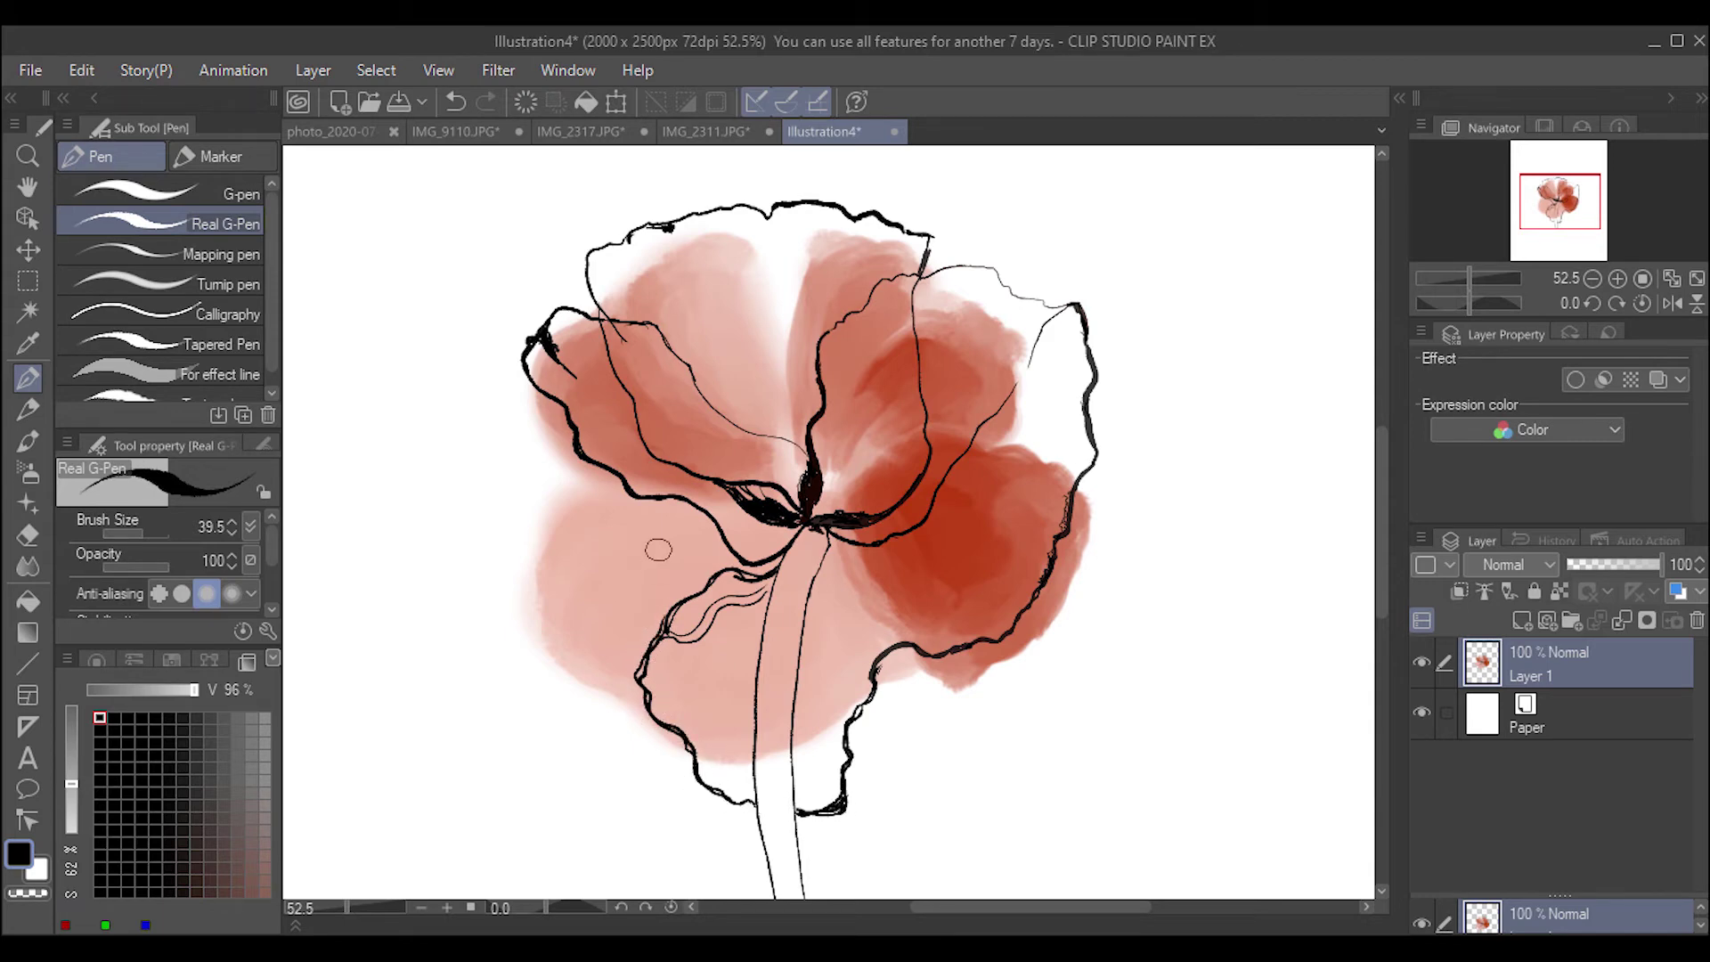
pyautogui.moveTo(832, 534)
pyautogui.mouseDown()
pyautogui.moveTo(895, 536)
pyautogui.moveTo(844, 540)
pyautogui.moveTo(884, 544)
pyautogui.moveTo(930, 509)
pyautogui.moveTo(897, 538)
pyautogui.mouseUp()
pyautogui.moveTo(808, 374)
pyautogui.mouseDown()
pyautogui.moveTo(818, 392)
pyautogui.moveTo(815, 355)
pyautogui.moveTo(819, 397)
pyautogui.mouseUp()
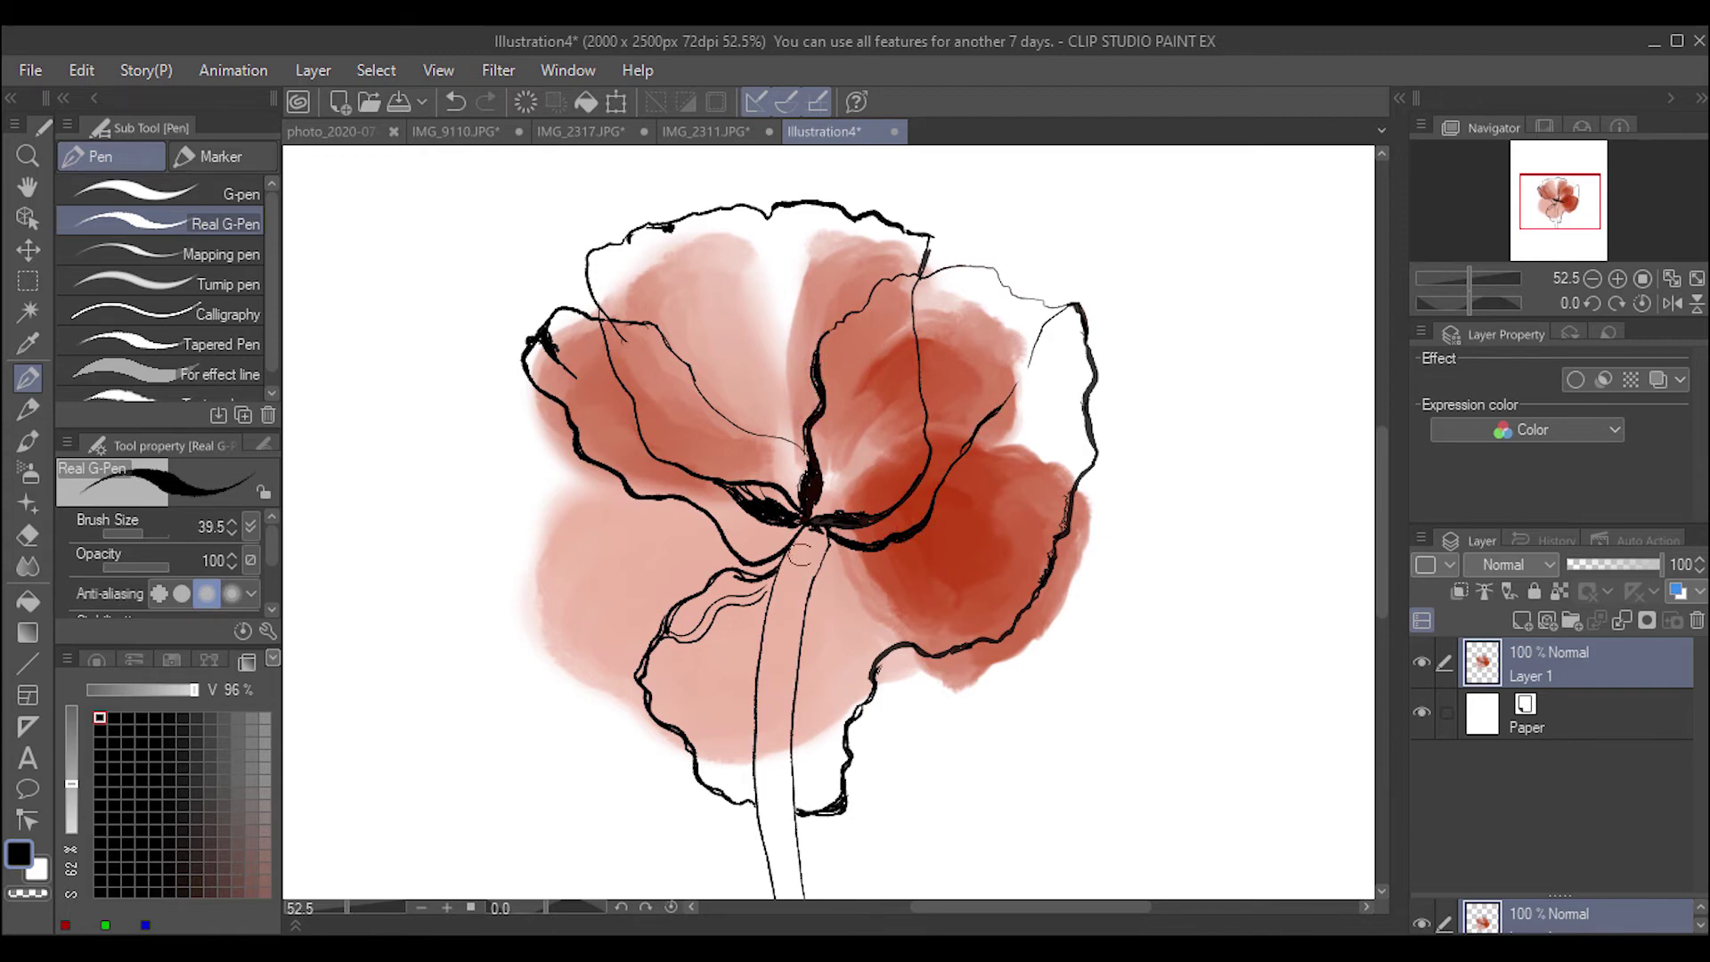
# Extend both stem lines below the lower petal in a gentle curve toward the lower right.
pyautogui.moveTo(1469, 276); pyautogui.dragTo(1464, 277)
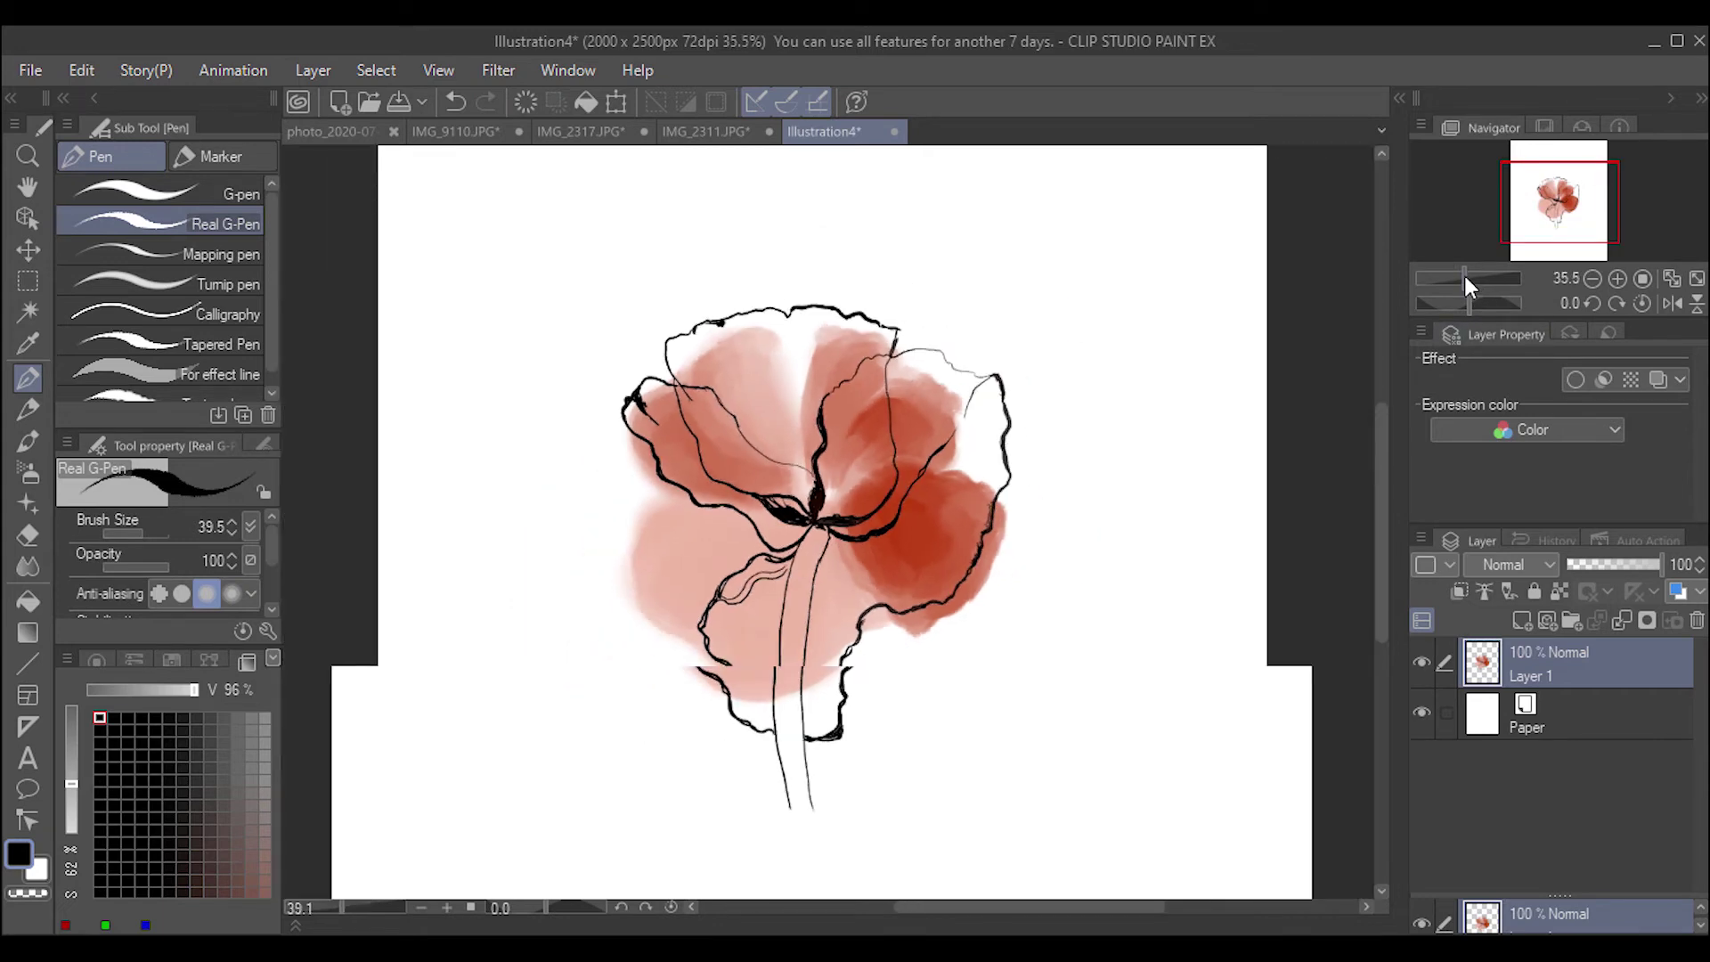
pyautogui.moveTo(811, 767); pyautogui.dragTo(846, 868)
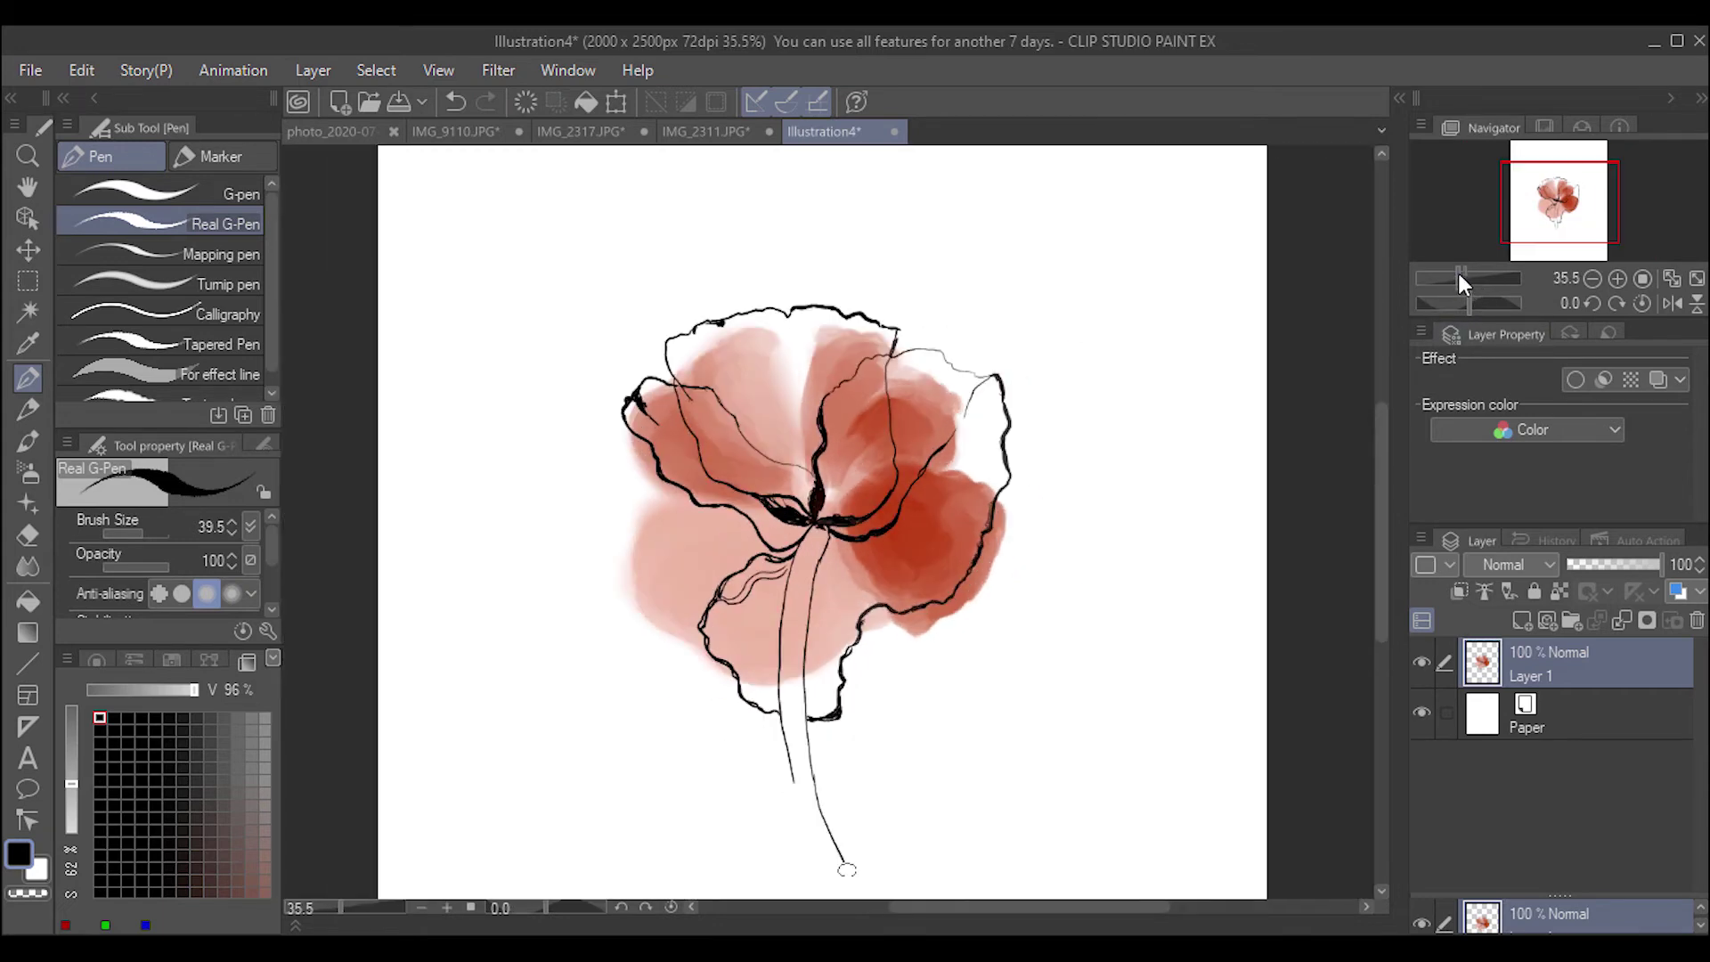
pyautogui.moveTo(1457, 272); pyautogui.dragTo(1454, 274)
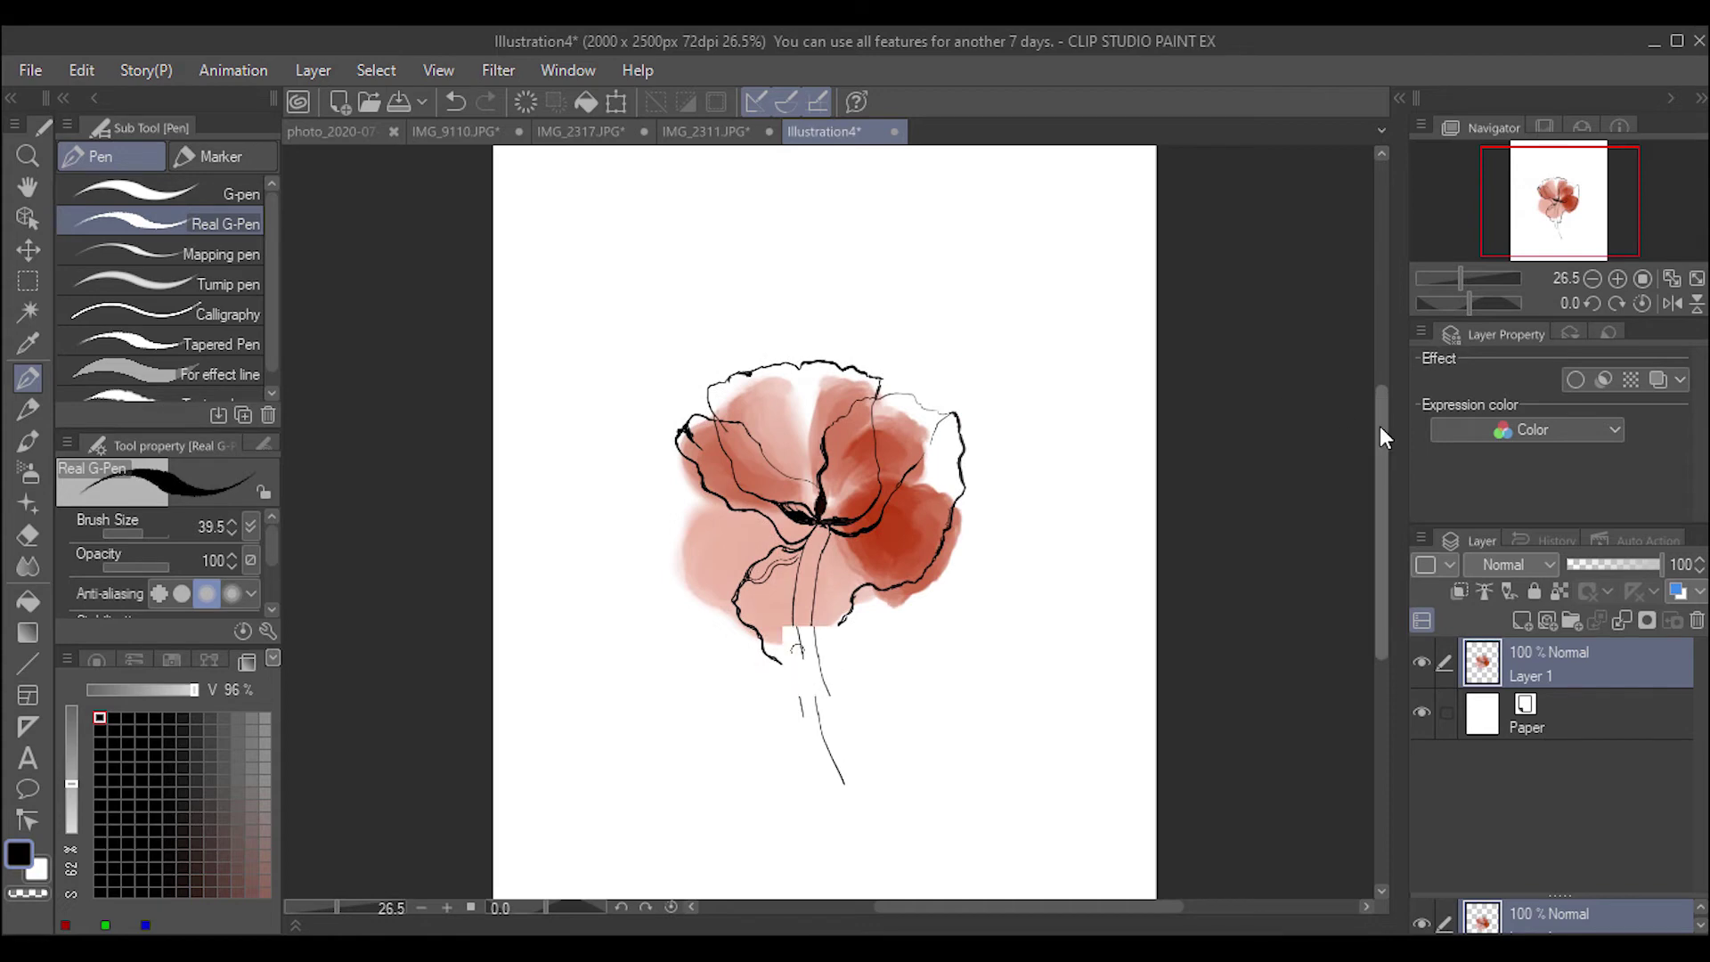
pyautogui.moveTo(1380, 426); pyautogui.dragTo(1381, 446)
pyautogui.moveTo(813, 647); pyautogui.dragTo(861, 761)
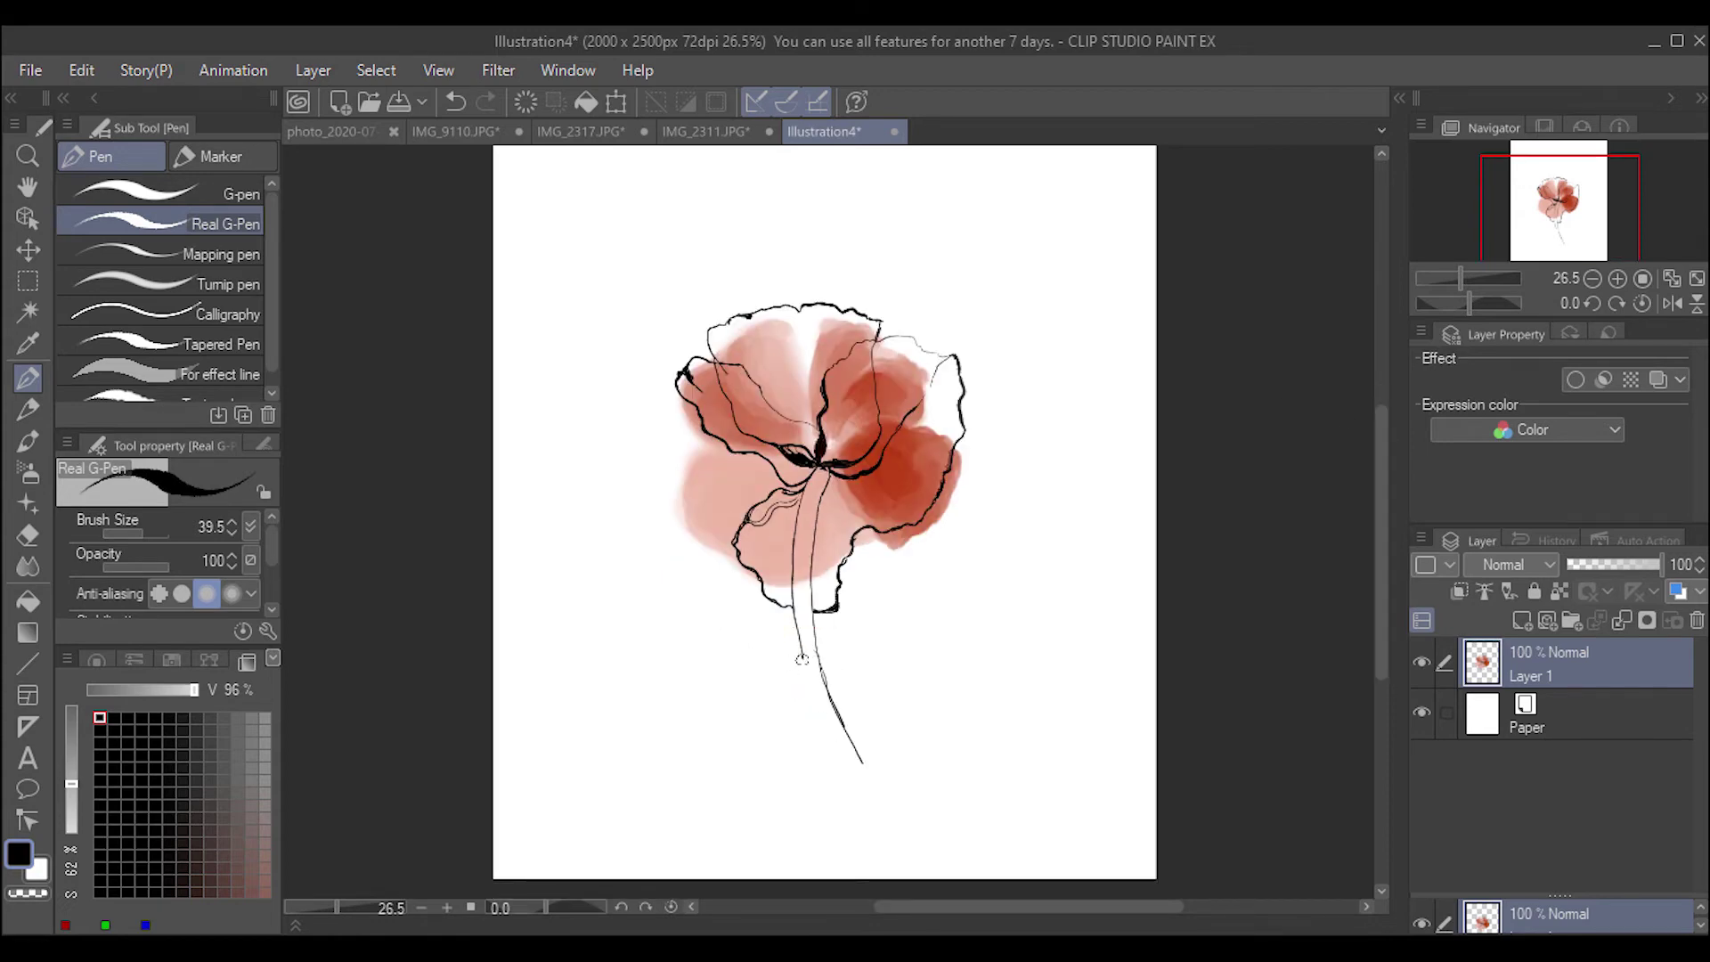
pyautogui.moveTo(802, 659); pyautogui.dragTo(823, 724)
# Lengthen and thicken the stem's left line toward the page bottom, and thicken the right petal's outer upper edge.
pyautogui.moveTo(1455, 272); pyautogui.dragTo(1459, 280)
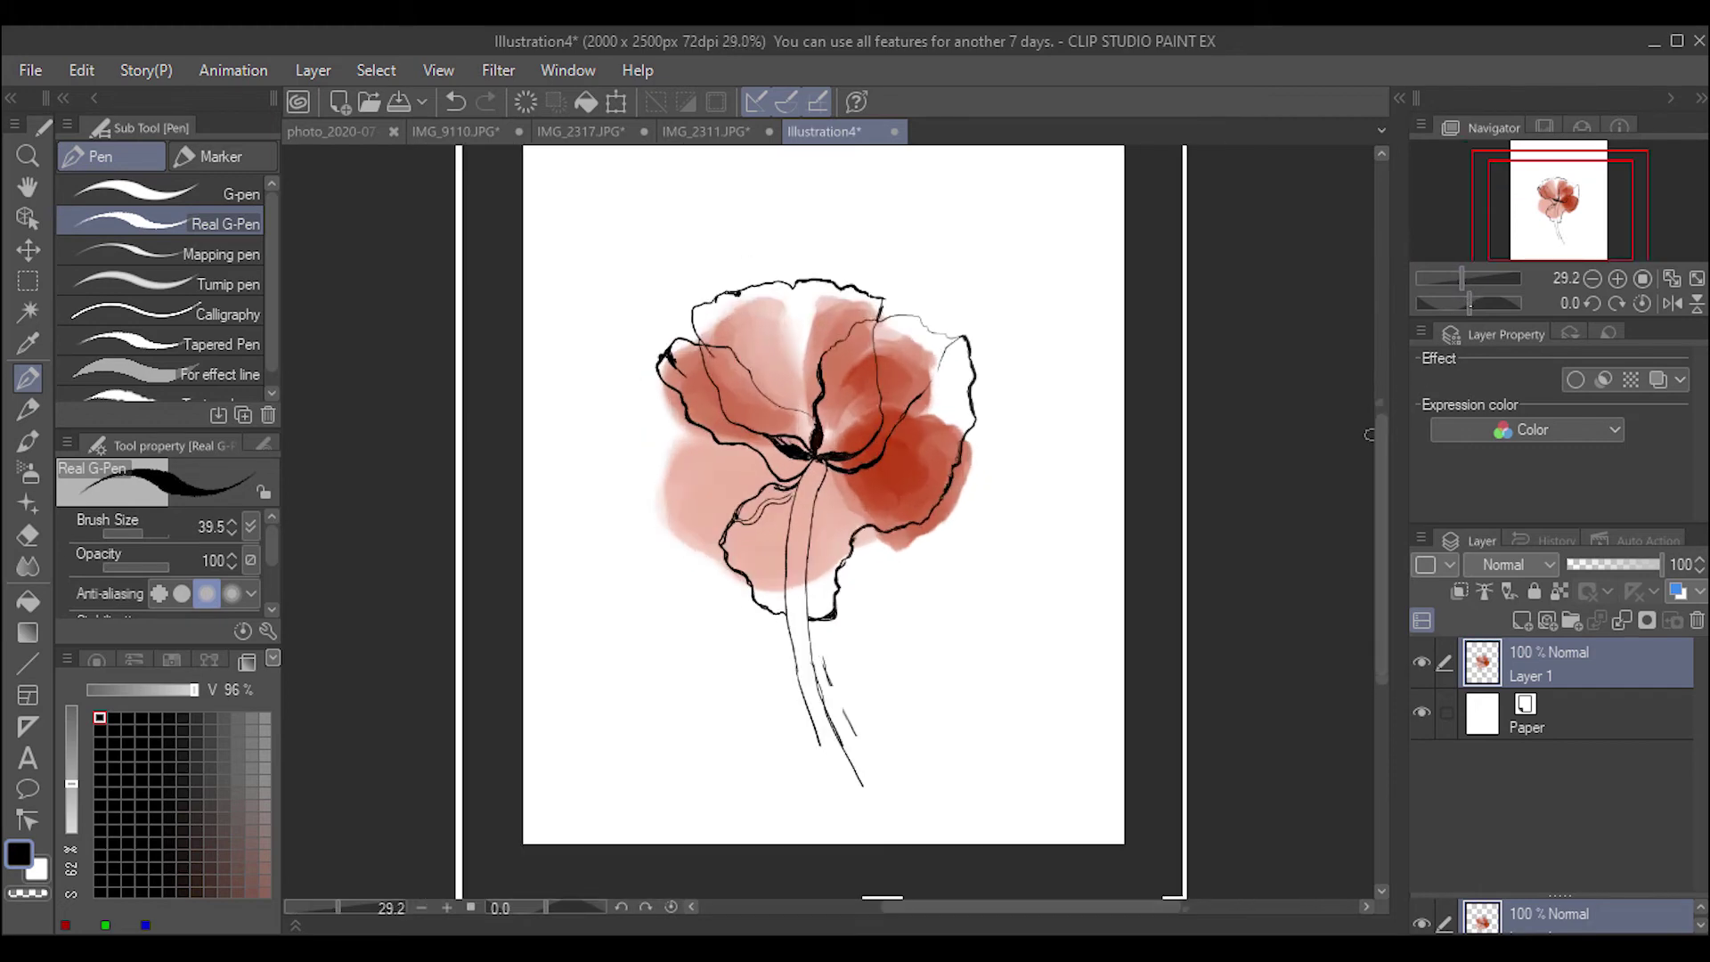
pyautogui.scroll(2, 1380, 447)
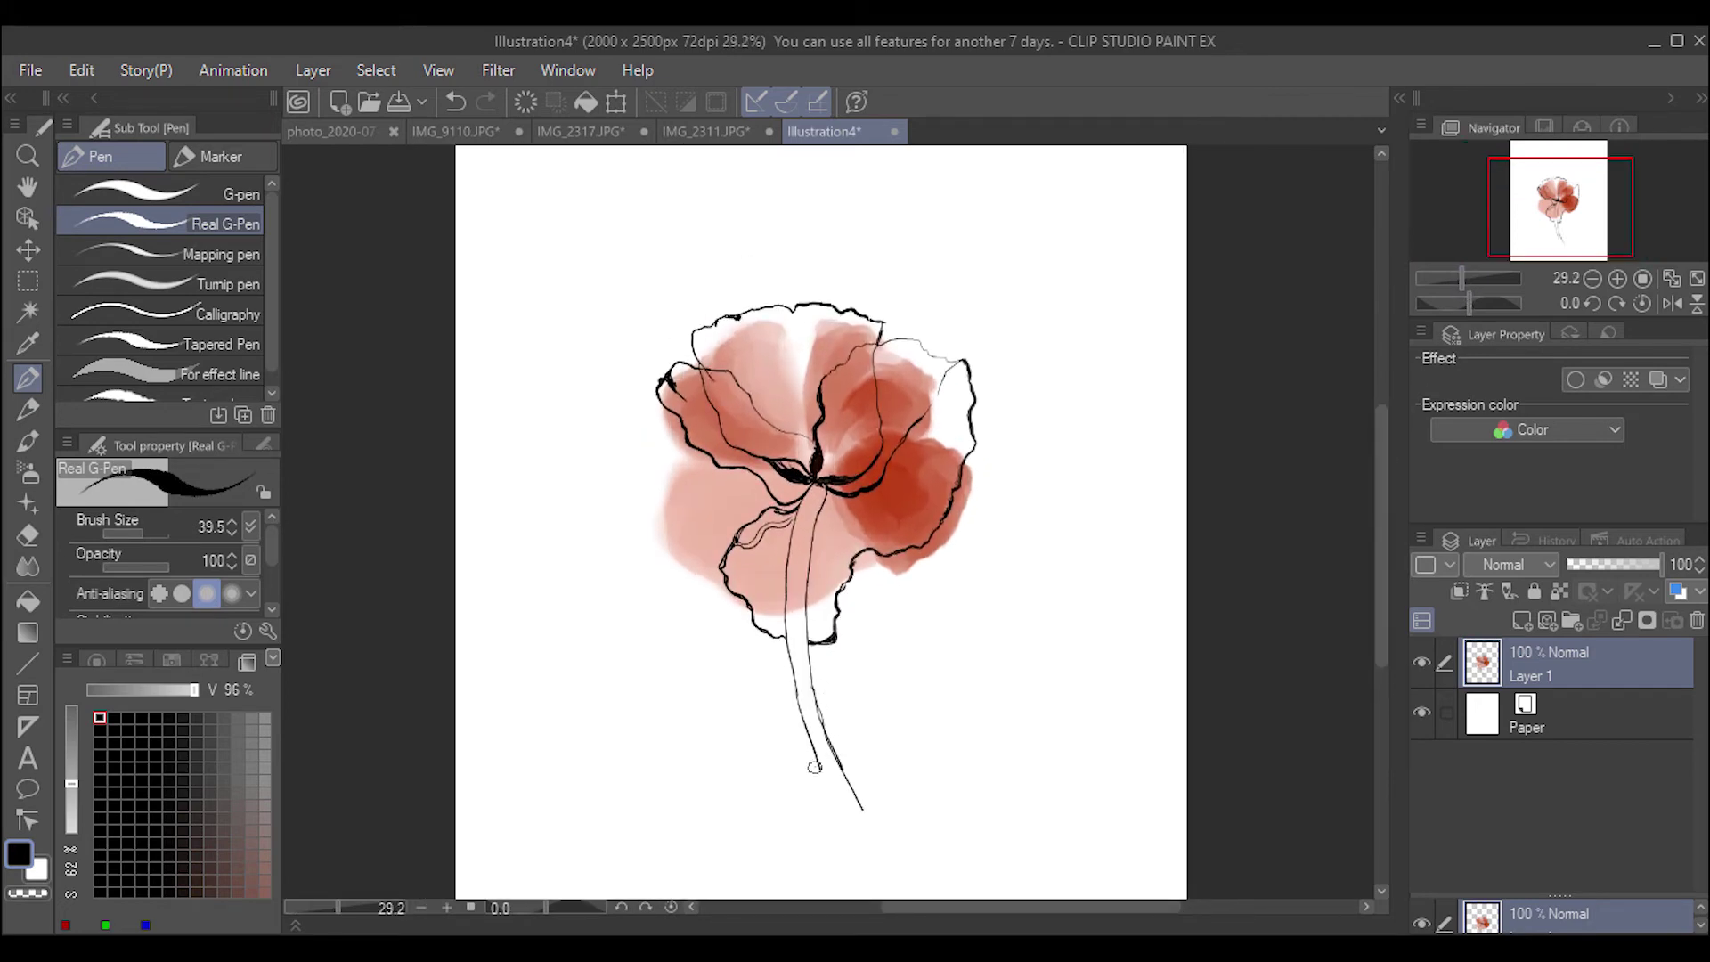
pyautogui.moveTo(814, 768); pyautogui.dragTo(882, 884)
pyautogui.moveTo(800, 495)
pyautogui.mouseDown()
pyautogui.moveTo(795, 708)
pyautogui.moveTo(881, 881)
pyautogui.mouseUp()
pyautogui.moveTo(966, 356); pyautogui.dragTo(972, 460)
# Set the pen to opacity 81 and size 10.7, and ink thin veins from the back petal's top notch and near its base.
pyautogui.moveTo(1464, 278); pyautogui.dragTo(1469, 278)
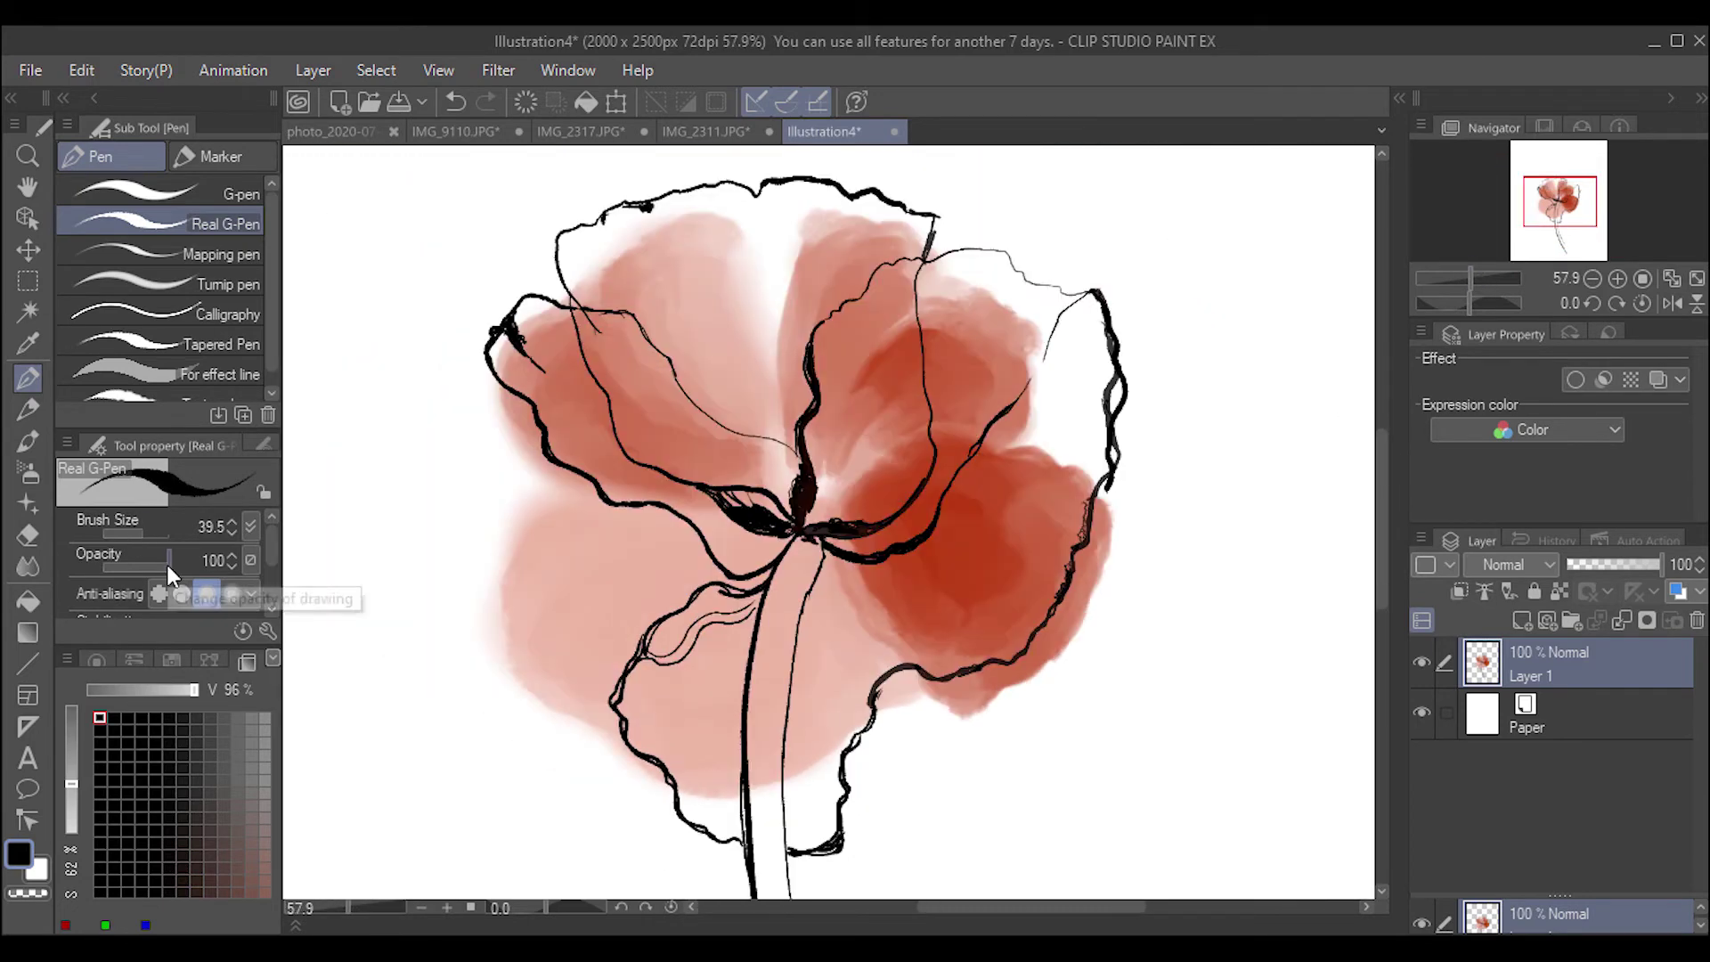
pyautogui.moveTo(167, 565); pyautogui.dragTo(157, 564)
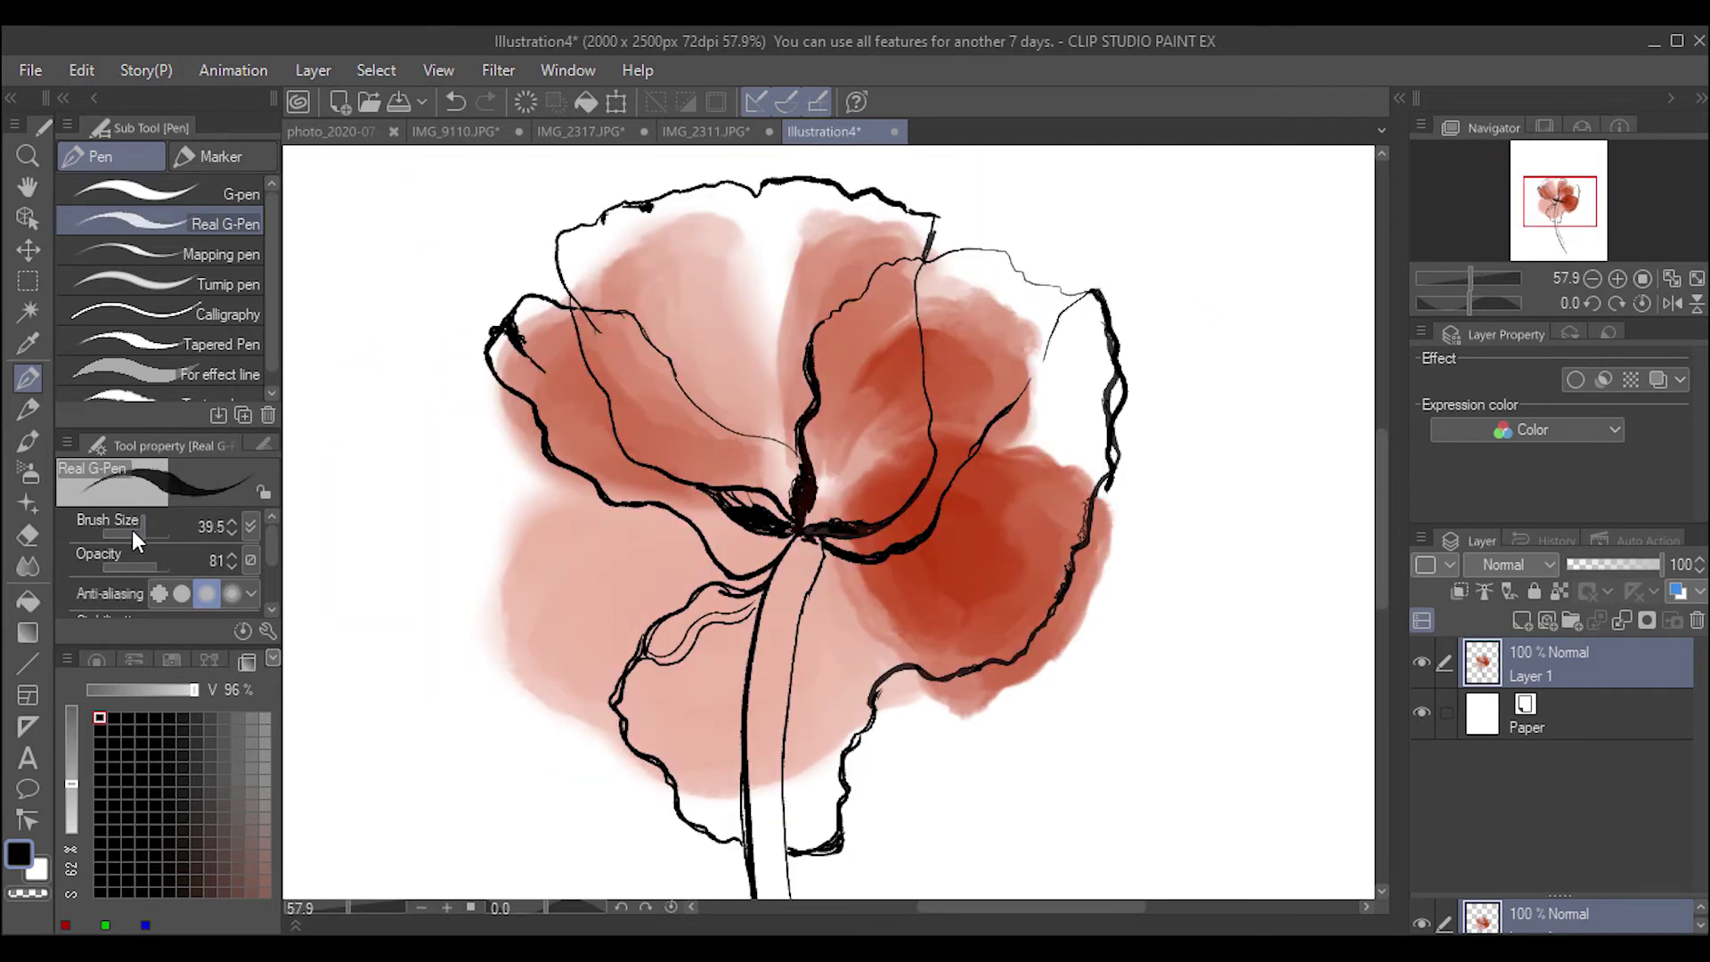
pyautogui.click(132, 532)
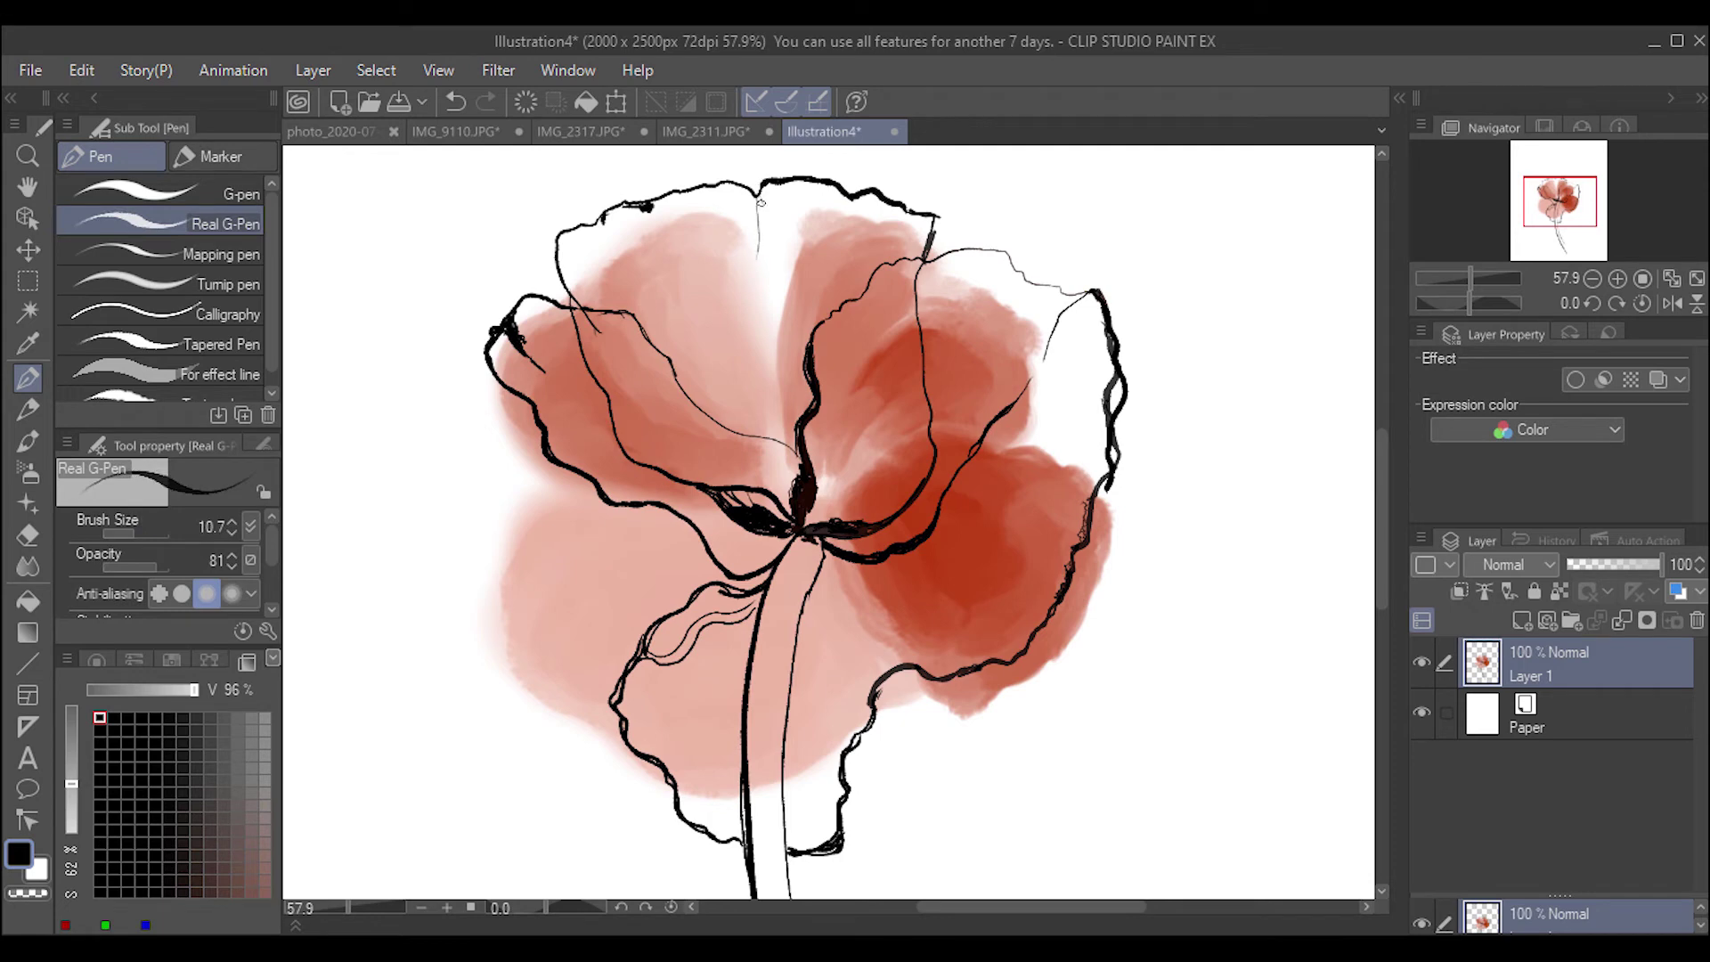
pyautogui.moveTo(761, 203)
pyautogui.mouseDown()
pyautogui.moveTo(763, 294)
pyautogui.moveTo(774, 275)
pyautogui.mouseUp()
pyautogui.moveTo(793, 188)
pyautogui.mouseDown()
pyautogui.moveTo(784, 316)
pyautogui.moveTo(802, 420)
pyautogui.moveTo(792, 378)
pyautogui.mouseUp()
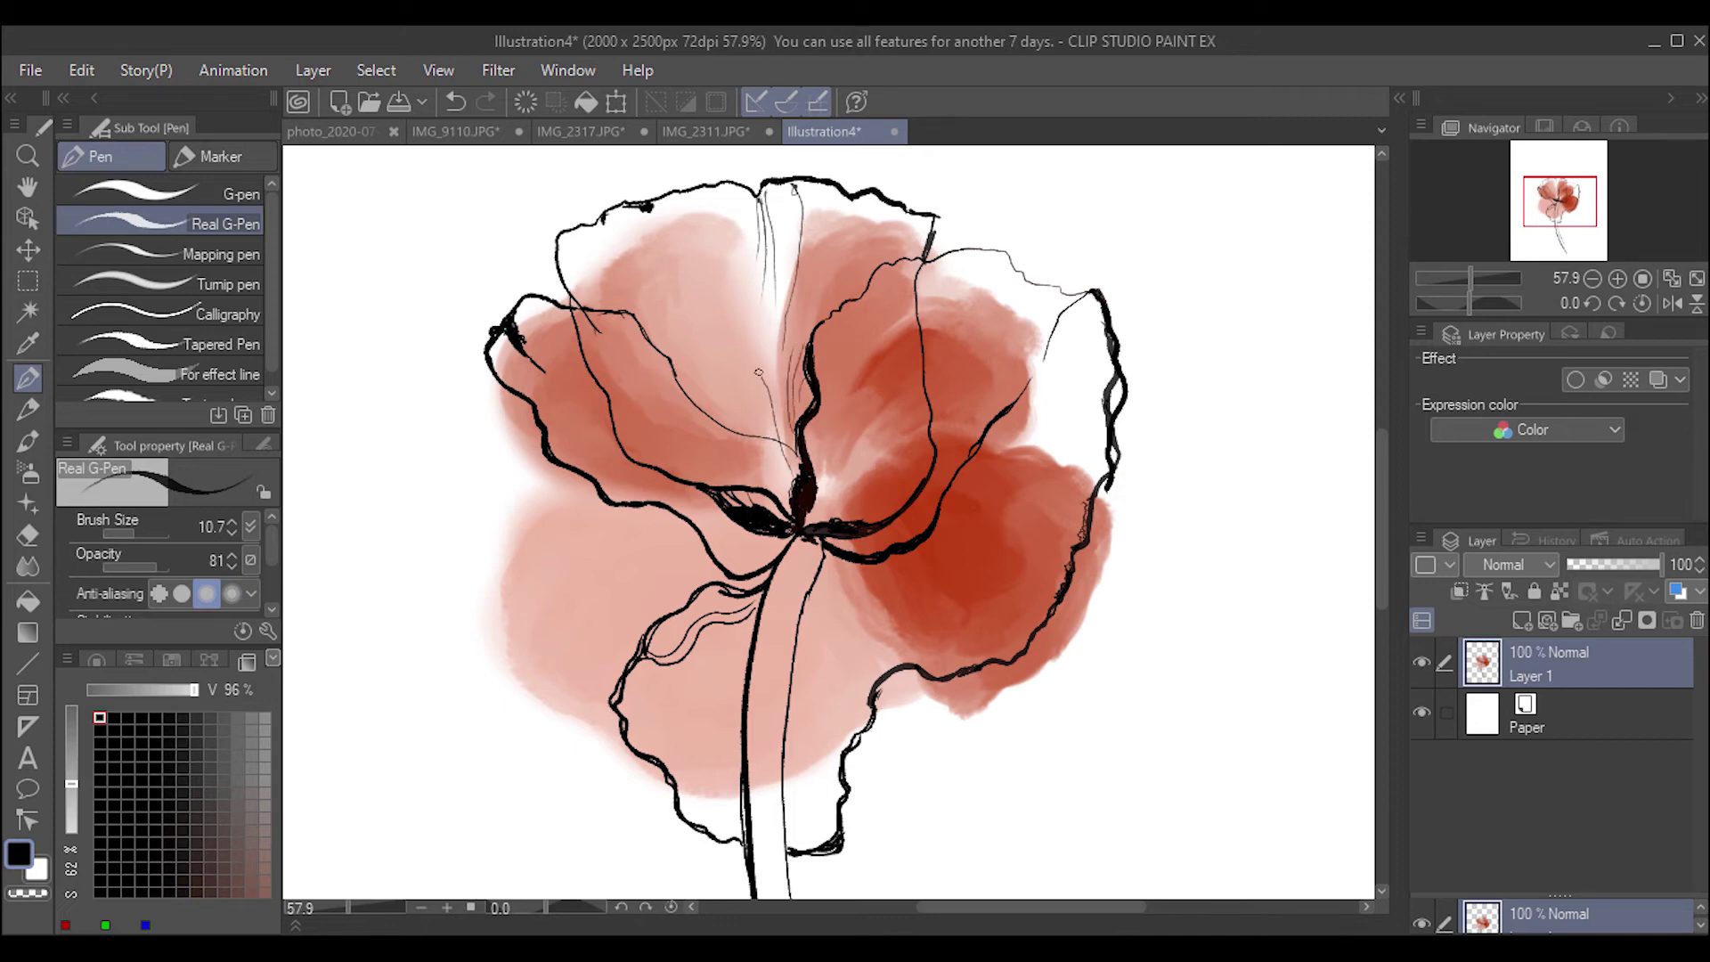
pyautogui.moveTo(783, 387); pyautogui.dragTo(793, 453)
# Ink fine, dense veins down from the right half of the back petal's top edge to its right corner.
pyautogui.moveTo(818, 301); pyautogui.dragTo(848, 201)
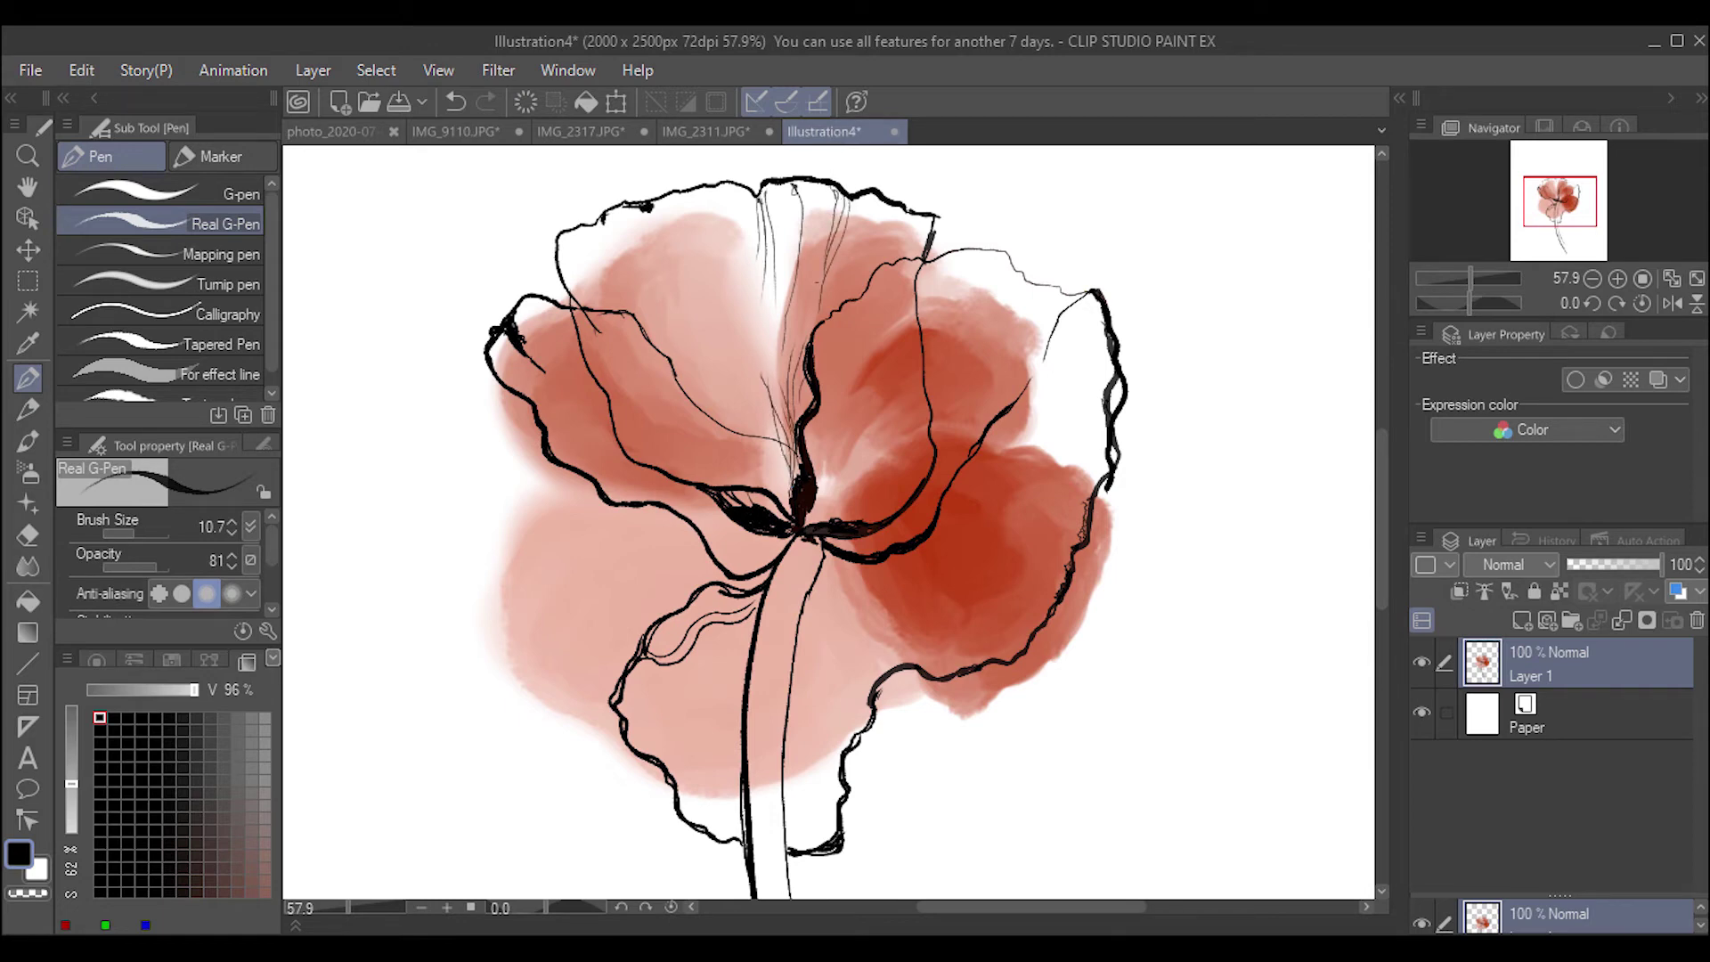
pyautogui.moveTo(832, 192); pyautogui.dragTo(816, 332)
pyautogui.moveTo(896, 209)
pyautogui.mouseDown()
pyautogui.moveTo(869, 276)
pyautogui.moveTo(878, 264)
pyautogui.mouseUp()
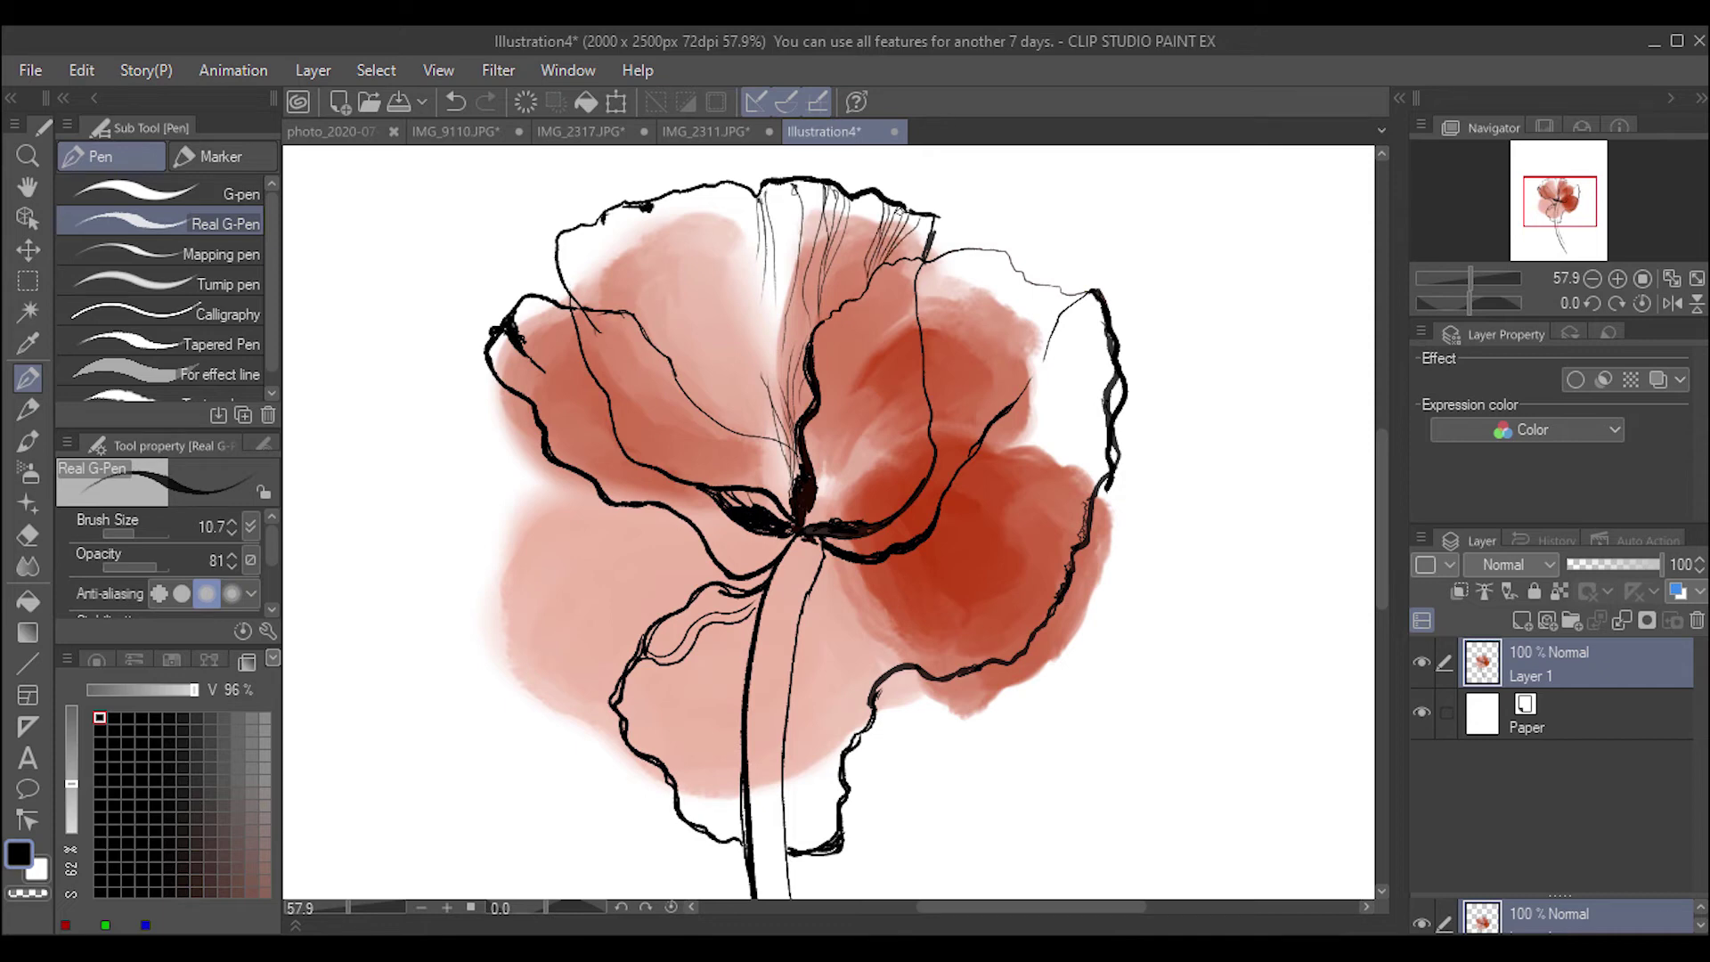
pyautogui.moveTo(904, 218); pyautogui.dragTo(869, 272)
pyautogui.moveTo(933, 215); pyautogui.dragTo(882, 267)
pyautogui.moveTo(935, 216)
pyautogui.mouseDown()
pyautogui.moveTo(878, 315)
pyautogui.moveTo(901, 286)
pyautogui.mouseUp()
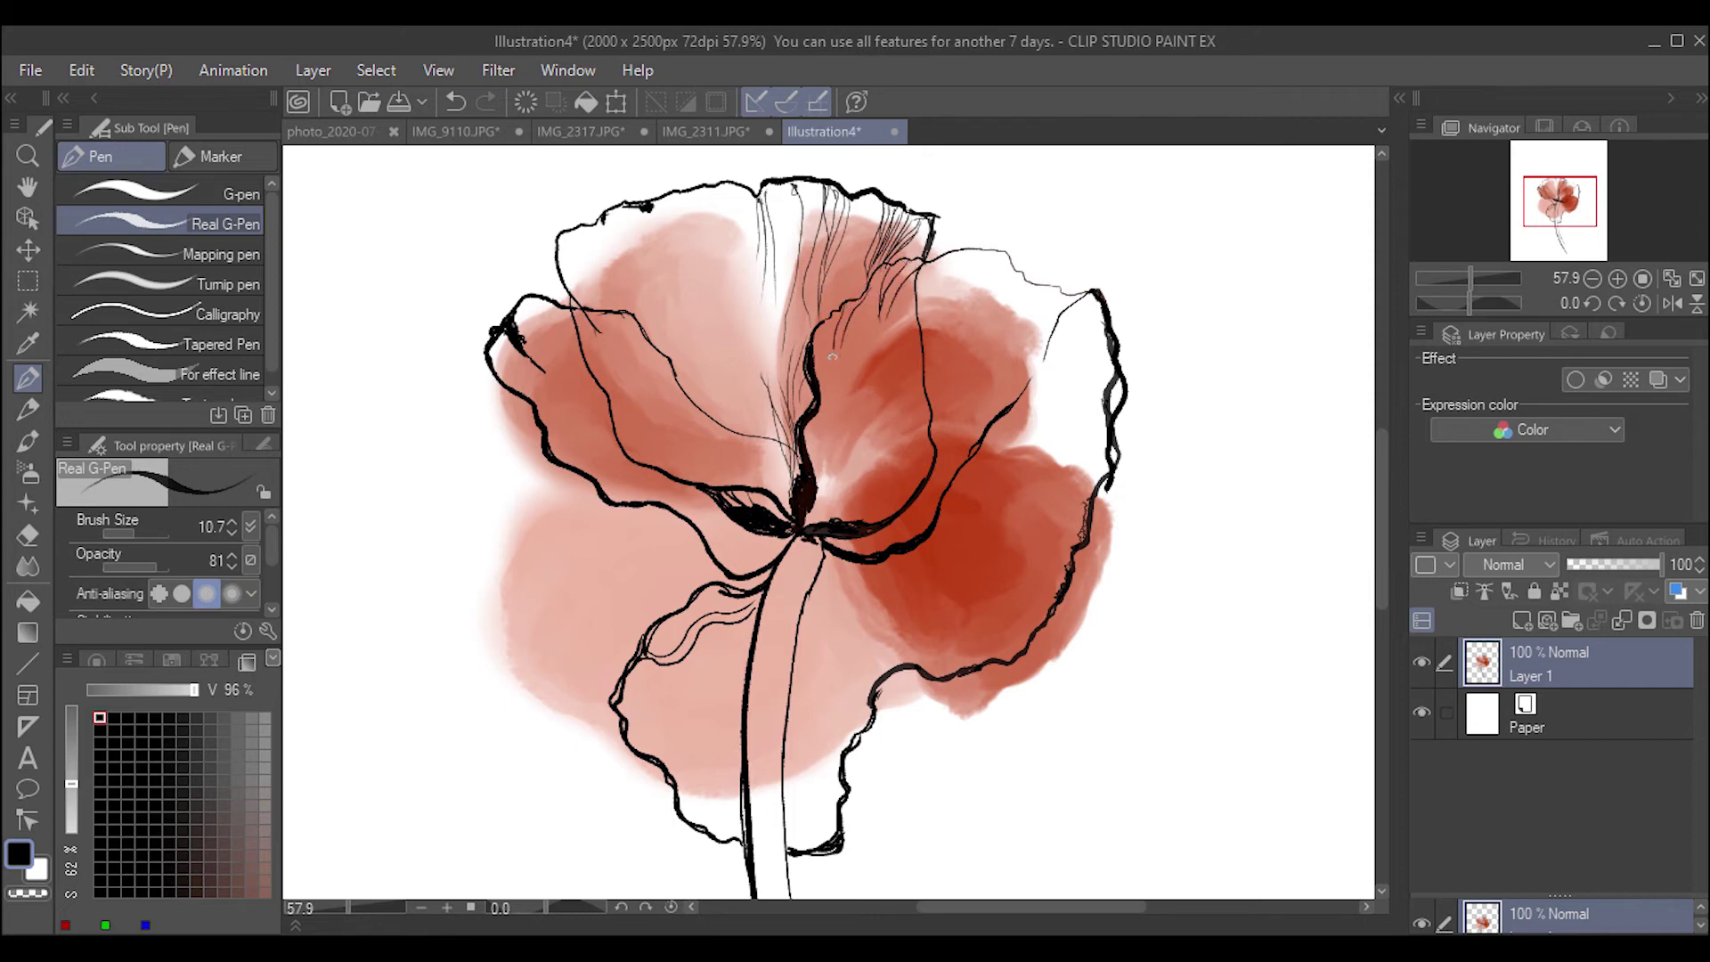
# Undo the last stroke and ink fine curved veins fanning from the flower's centre up through the inner right petal.
pyautogui.hotkey('ctrl', 'z')
pyautogui.moveTo(836, 374); pyautogui.dragTo(866, 297)
pyautogui.click(163, 566)
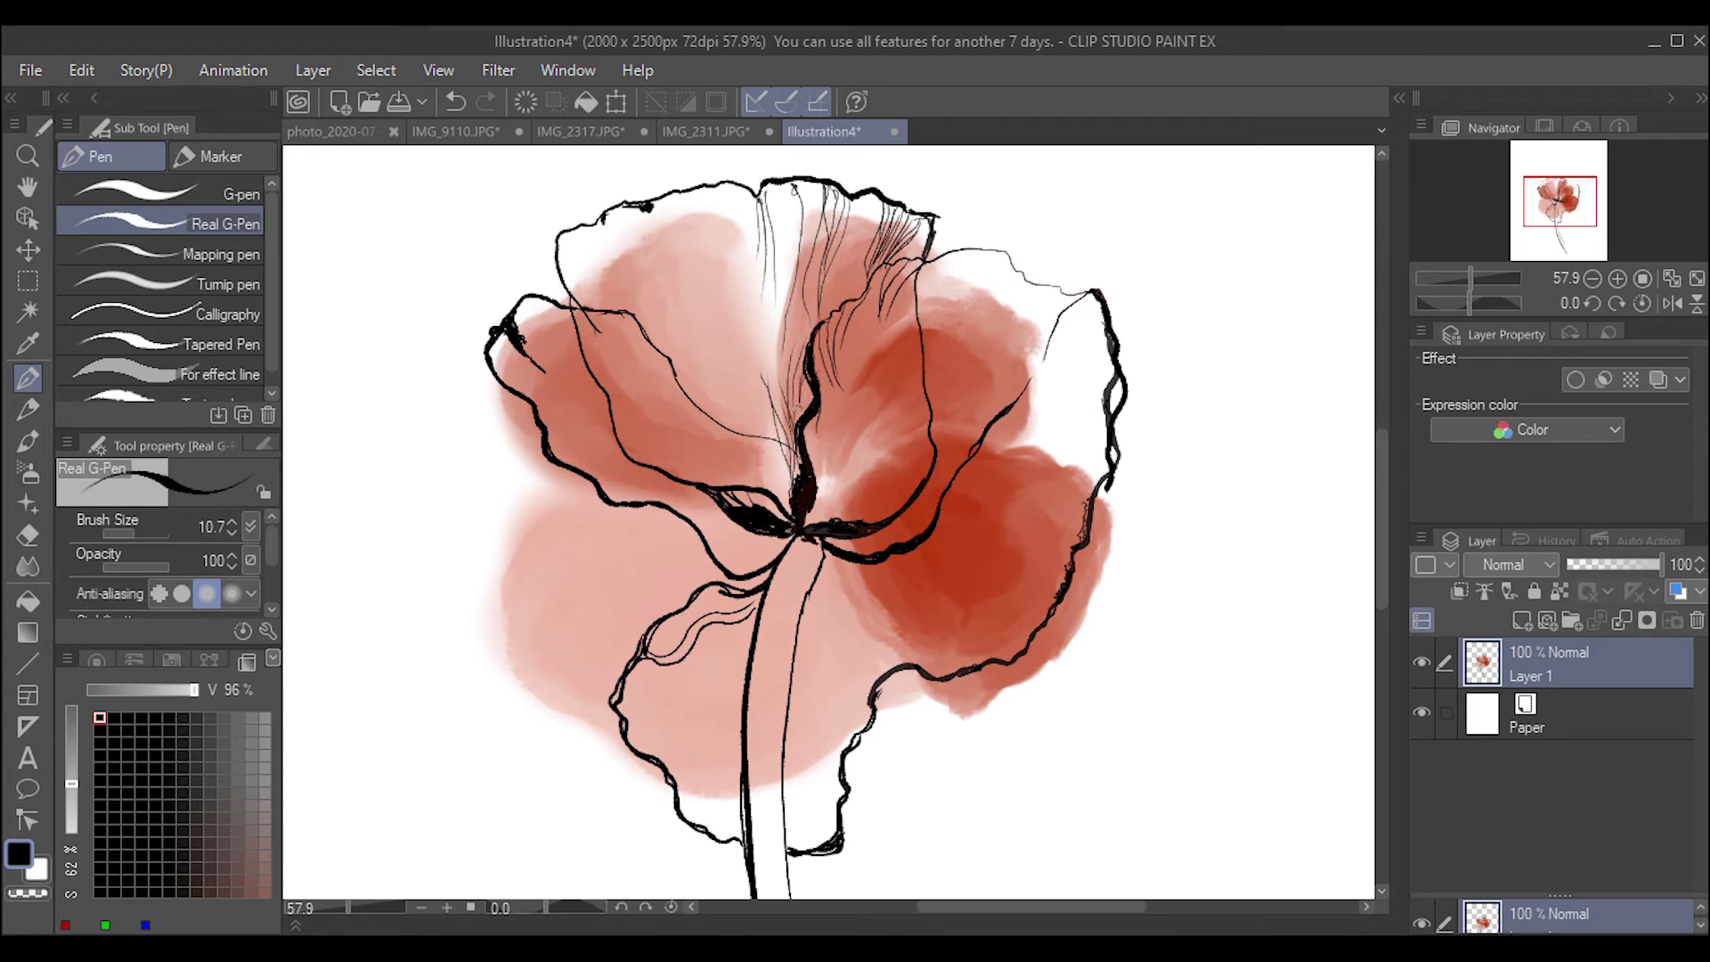
pyautogui.moveTo(799, 422); pyautogui.dragTo(807, 367)
pyautogui.moveTo(802, 527)
pyautogui.mouseDown()
pyautogui.moveTo(825, 452)
pyautogui.moveTo(824, 495)
pyautogui.moveTo(875, 456)
pyautogui.moveTo(919, 367)
pyautogui.mouseUp()
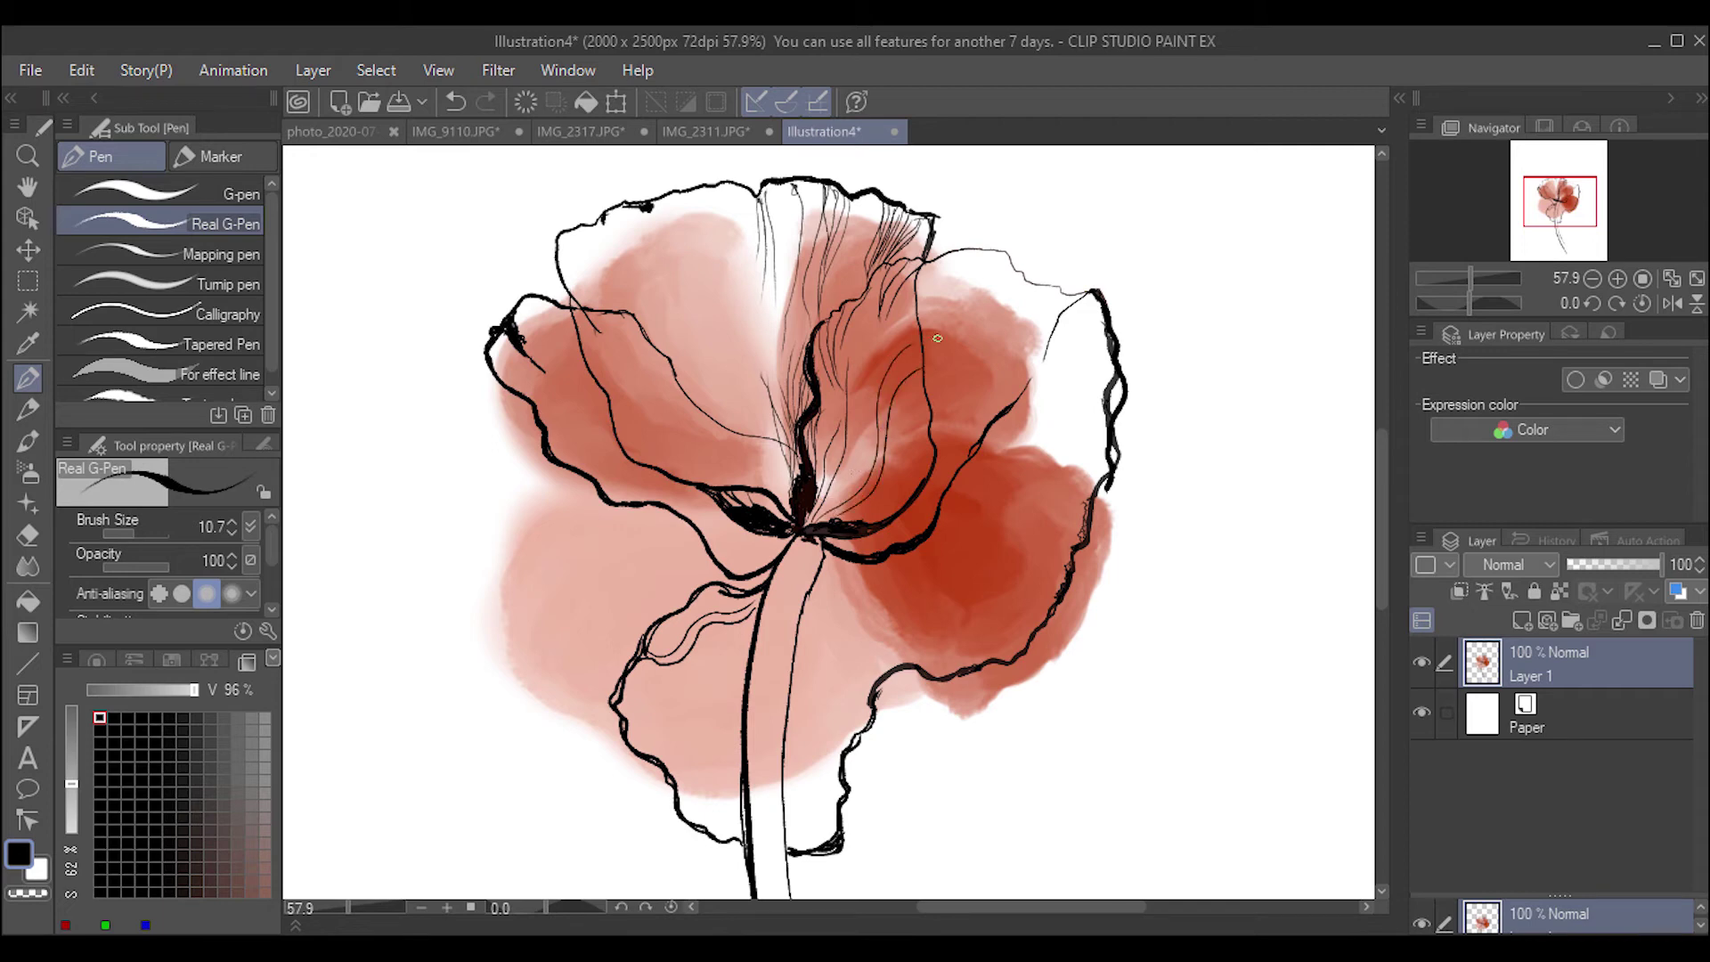
# Add more fine veins below the right petal's upper rim and across the area between its two inner lines.
pyautogui.moveTo(926, 302)
pyautogui.mouseDown()
pyautogui.moveTo(1002, 271)
pyautogui.moveTo(932, 304)
pyautogui.mouseUp()
pyautogui.moveTo(874, 512); pyautogui.dragTo(921, 429)
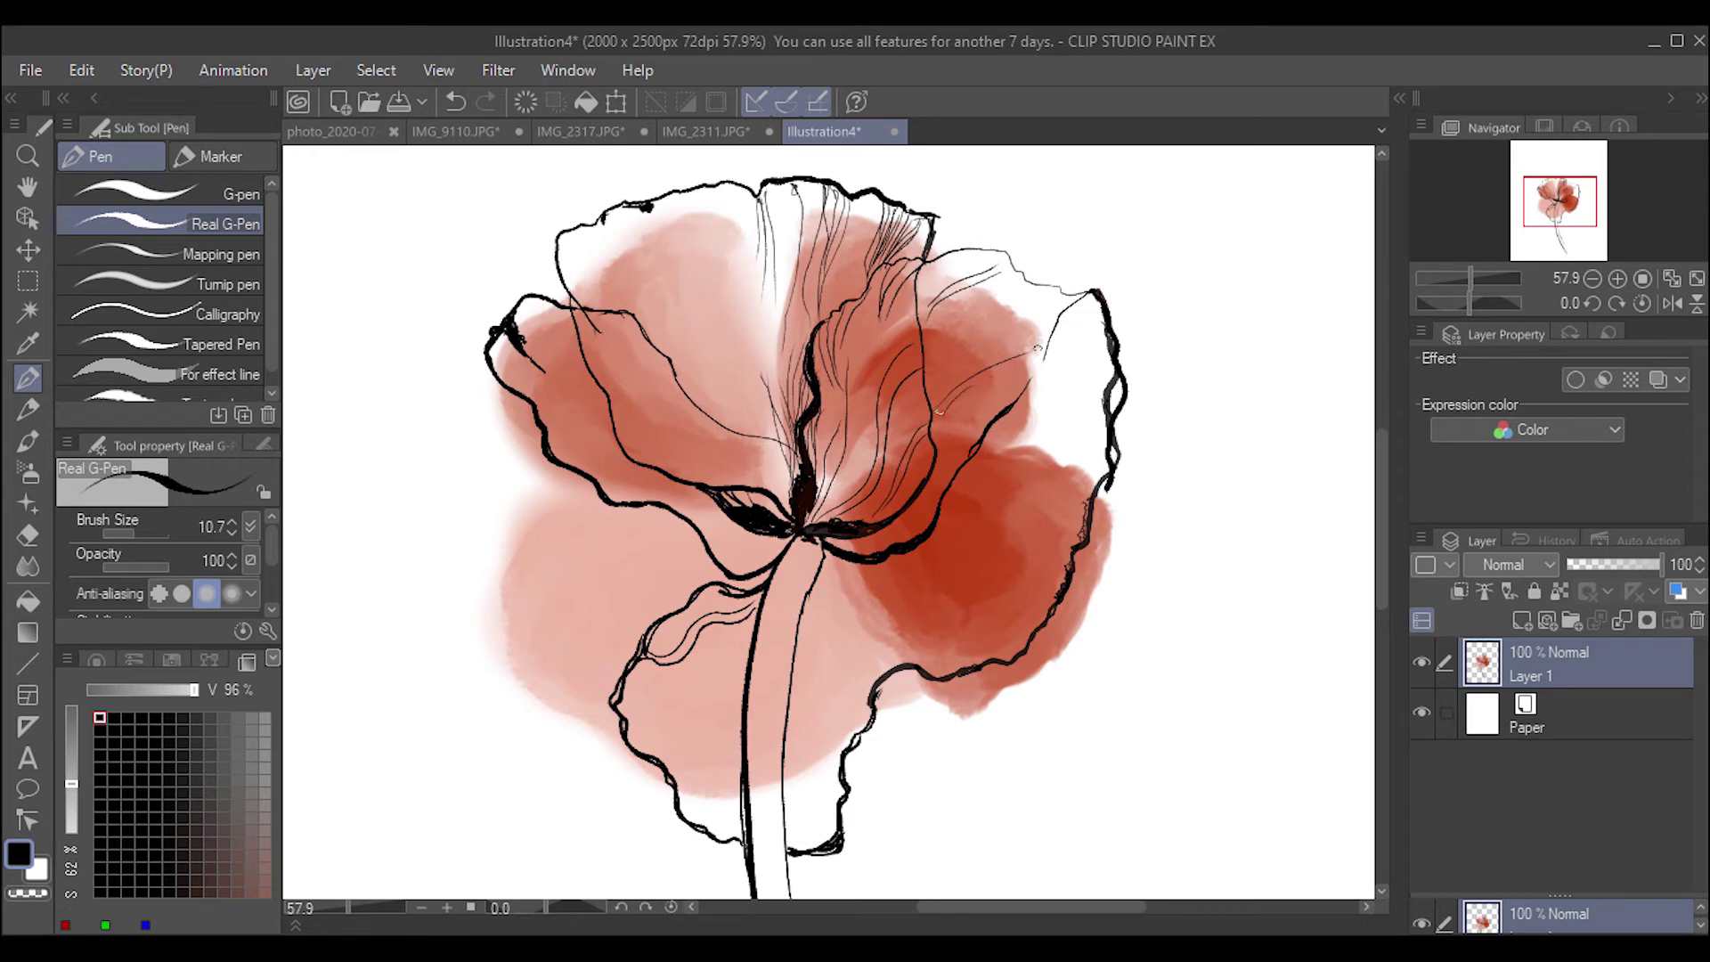
pyautogui.moveTo(988, 330); pyautogui.dragTo(1024, 316)
pyautogui.moveTo(1044, 288); pyautogui.dragTo(1027, 299)
pyautogui.moveTo(865, 439); pyautogui.dragTo(879, 367)
# Set the pen opacity to 78 and ink fine veins down from the left half of the back petal's top edge.
pyautogui.click(133, 567)
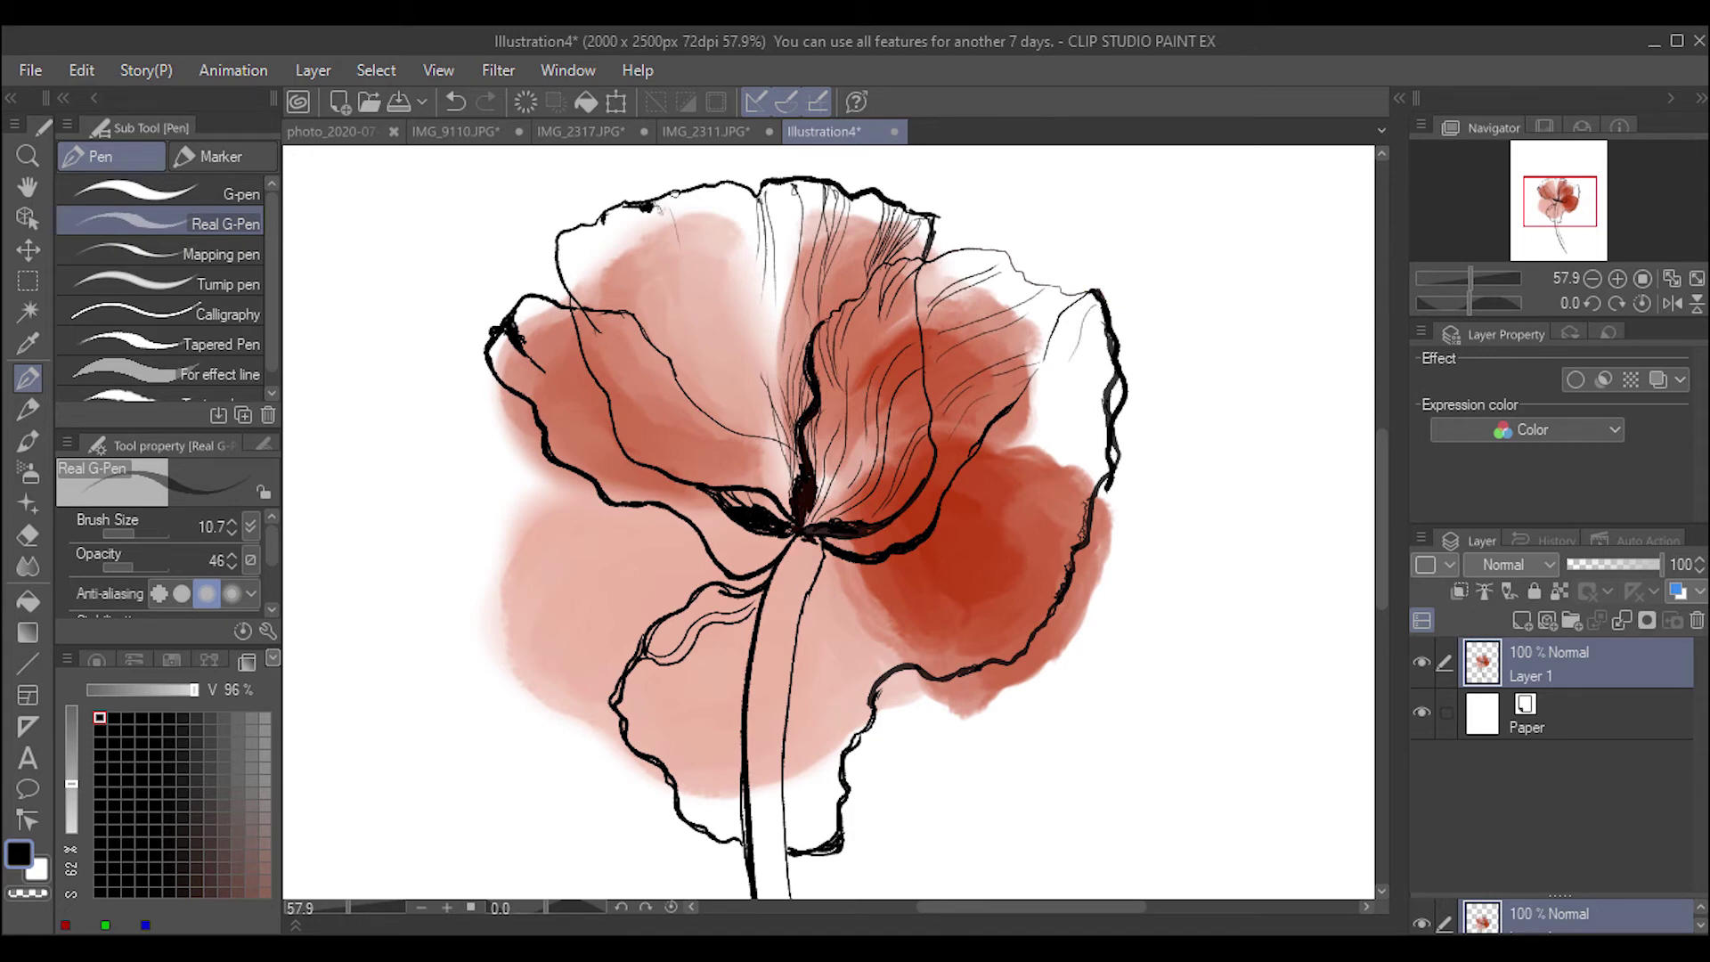
pyautogui.moveTo(683, 196)
pyautogui.mouseDown()
pyautogui.moveTo(728, 278)
pyautogui.moveTo(747, 370)
pyautogui.moveTo(773, 295)
pyautogui.mouseUp()
pyautogui.click(138, 544)
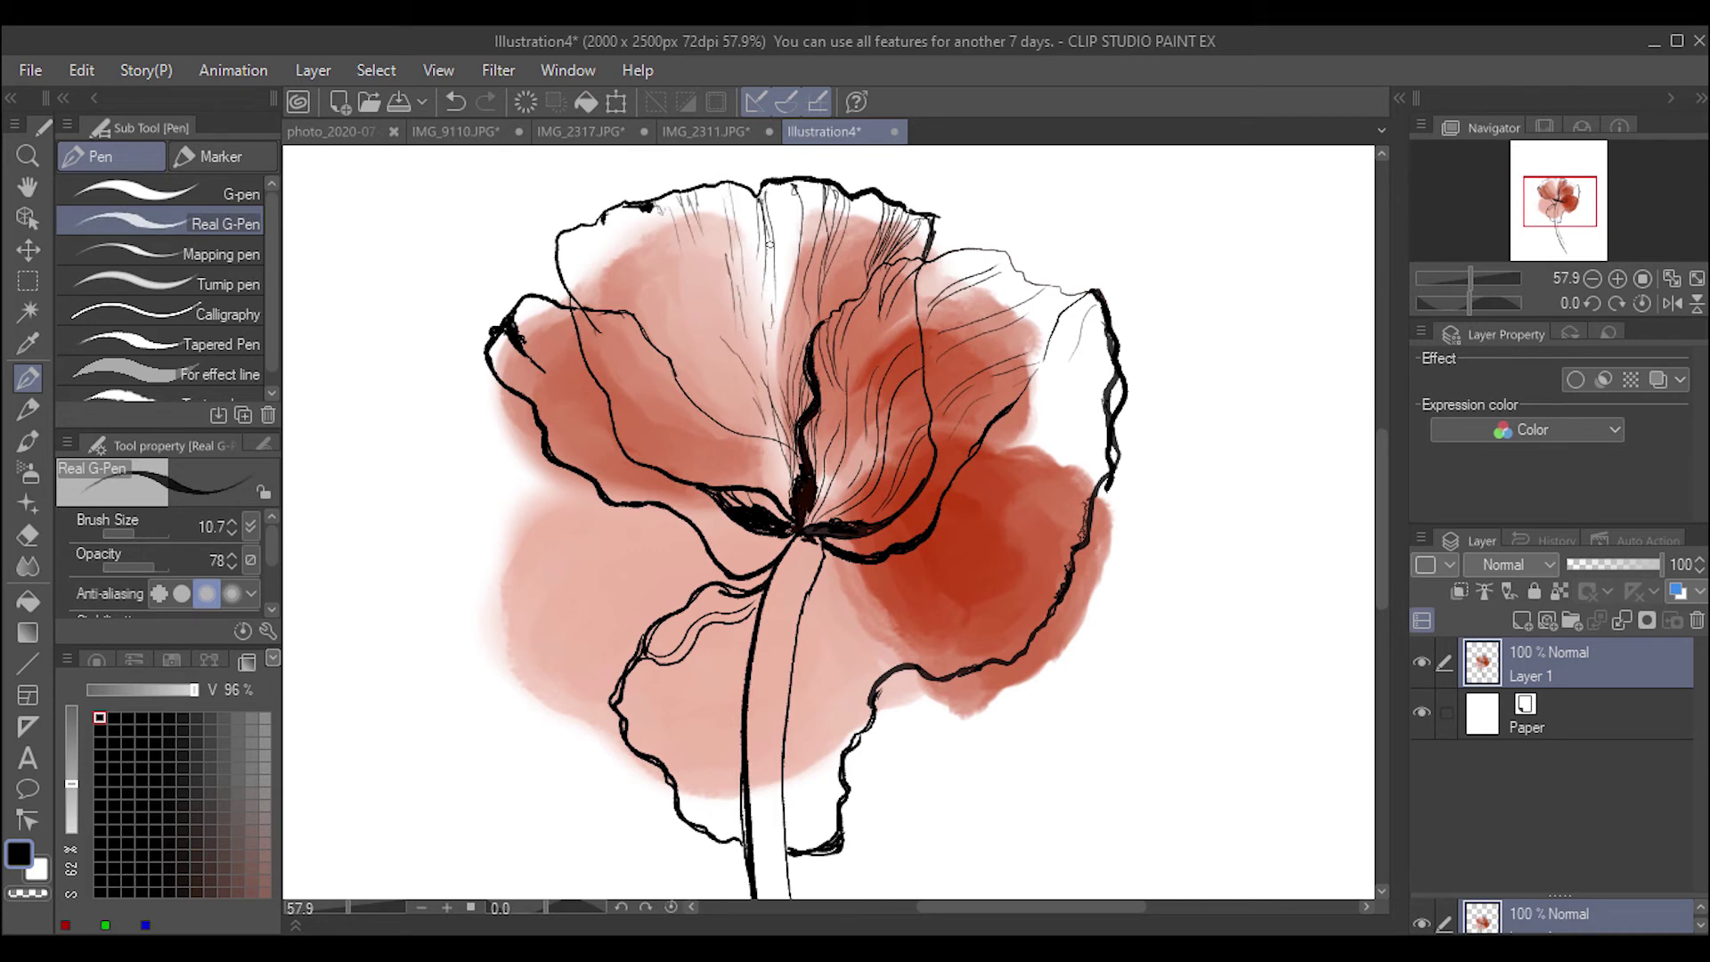
pyautogui.moveTo(643, 225); pyautogui.dragTo(665, 270)
pyautogui.moveTo(599, 221); pyautogui.dragTo(677, 301)
pyautogui.moveTo(576, 227); pyautogui.dragTo(602, 297)
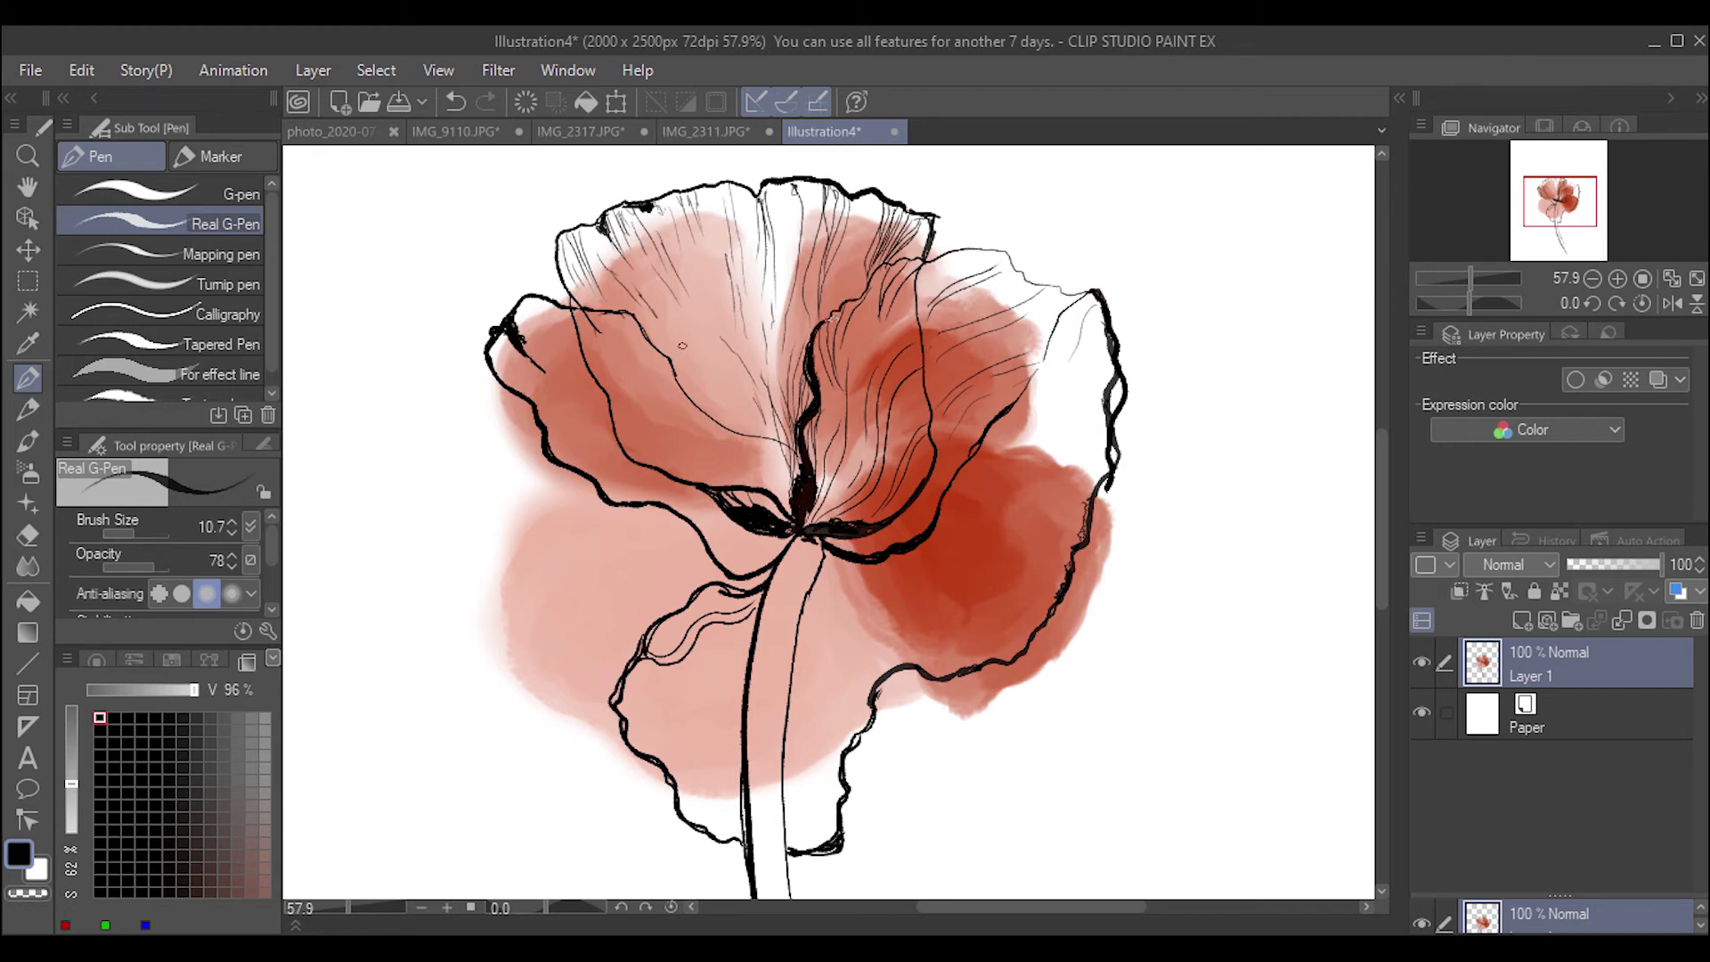
# Ink short strokes beside the dark inner centre line and fine curved veins from the flower's centre through the left petal.
pyautogui.moveTo(833, 323)
pyautogui.mouseDown()
pyautogui.moveTo(838, 396)
pyautogui.moveTo(818, 410)
pyautogui.mouseUp()
pyautogui.moveTo(836, 345); pyautogui.dragTo(819, 415)
pyautogui.moveTo(828, 328); pyautogui.dragTo(818, 394)
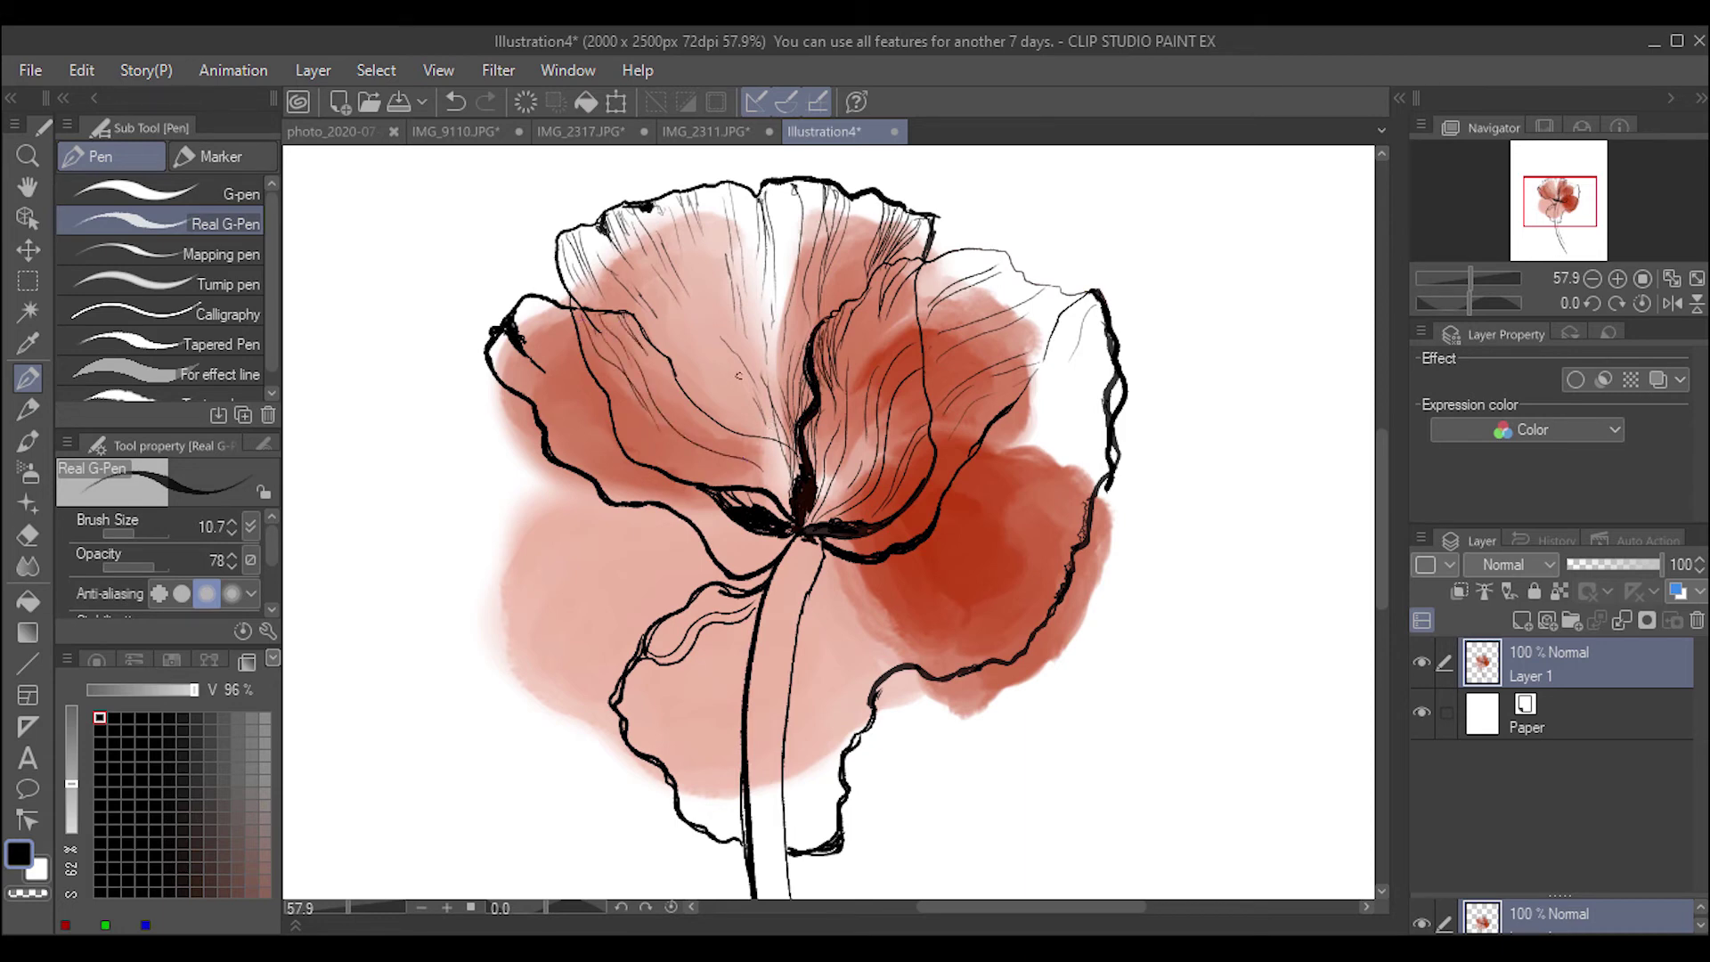
pyautogui.moveTo(798, 488)
pyautogui.mouseDown()
pyautogui.moveTo(753, 450)
pyautogui.moveTo(634, 434)
pyautogui.mouseUp()
pyautogui.moveTo(528, 347); pyautogui.dragTo(568, 395)
# Set the pen size to 32.8, darken the left petal's folded tip, and thicken its upper rim and the back petal's left edge.
pyautogui.click(142, 531)
pyautogui.moveTo(522, 344); pyautogui.dragTo(559, 385)
pyautogui.moveTo(517, 318)
pyautogui.mouseDown()
pyautogui.moveTo(541, 360)
pyautogui.moveTo(520, 374)
pyautogui.mouseUp()
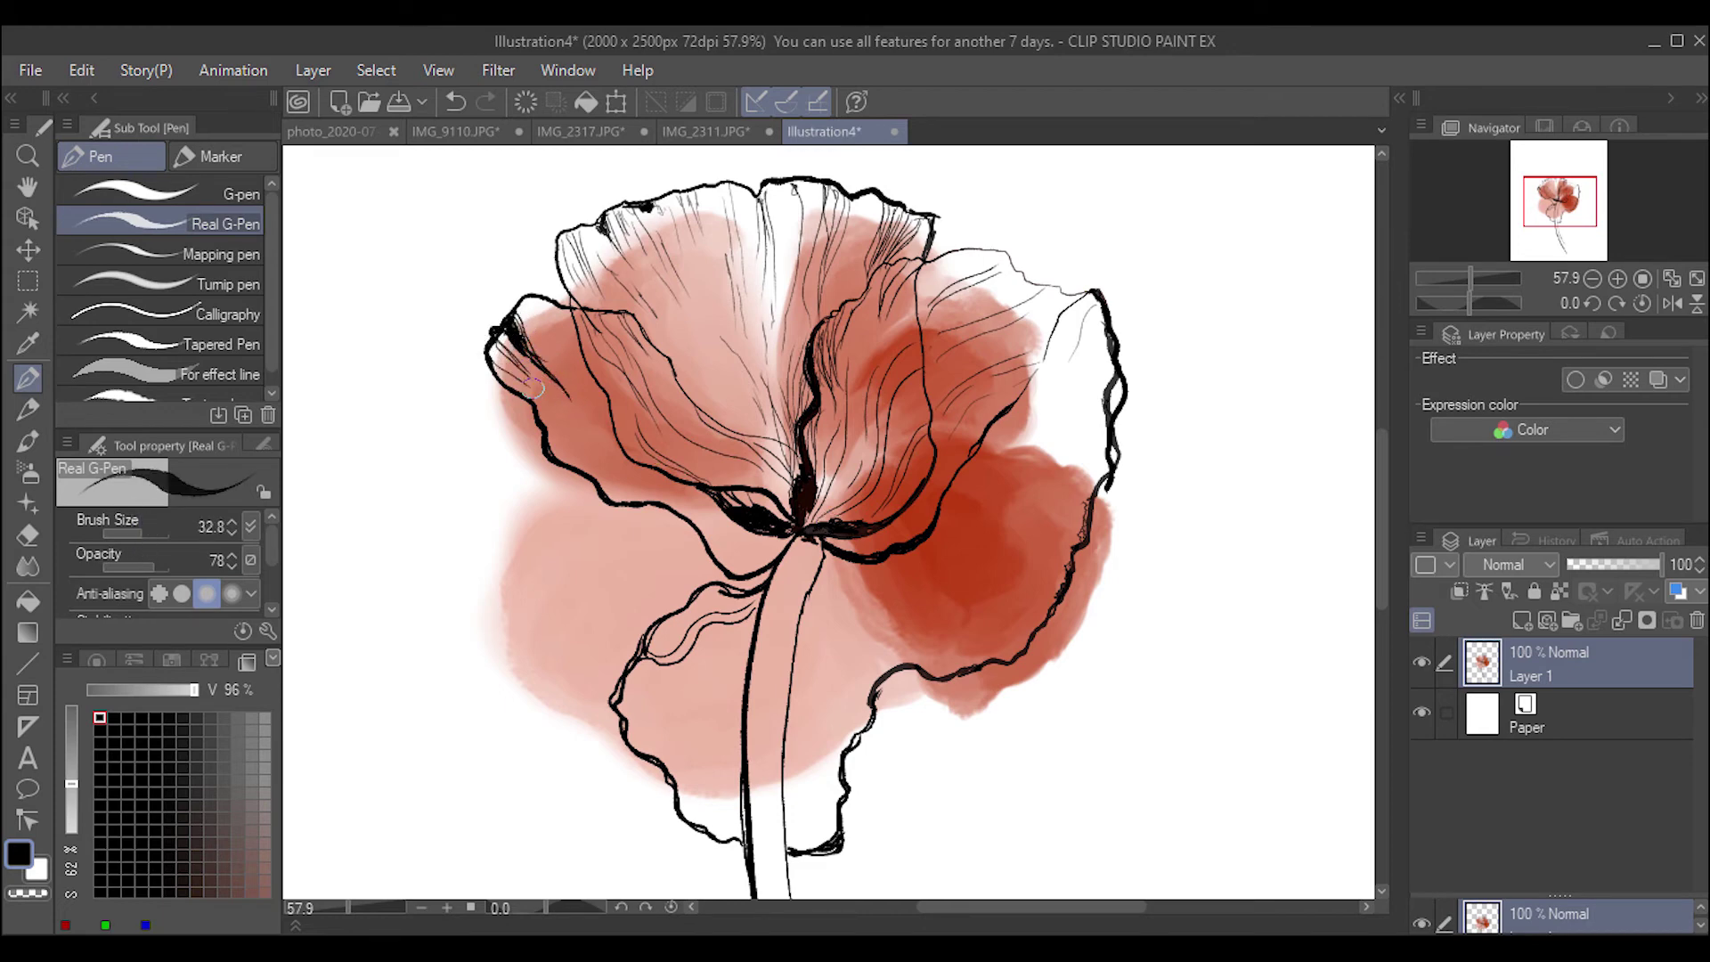
pyautogui.moveTo(530, 298)
pyautogui.mouseDown()
pyautogui.moveTo(550, 340)
pyautogui.moveTo(557, 245)
pyautogui.mouseUp()
pyautogui.moveTo(588, 307); pyautogui.dragTo(570, 225)
pyautogui.moveTo(629, 314); pyautogui.dragTo(650, 333)
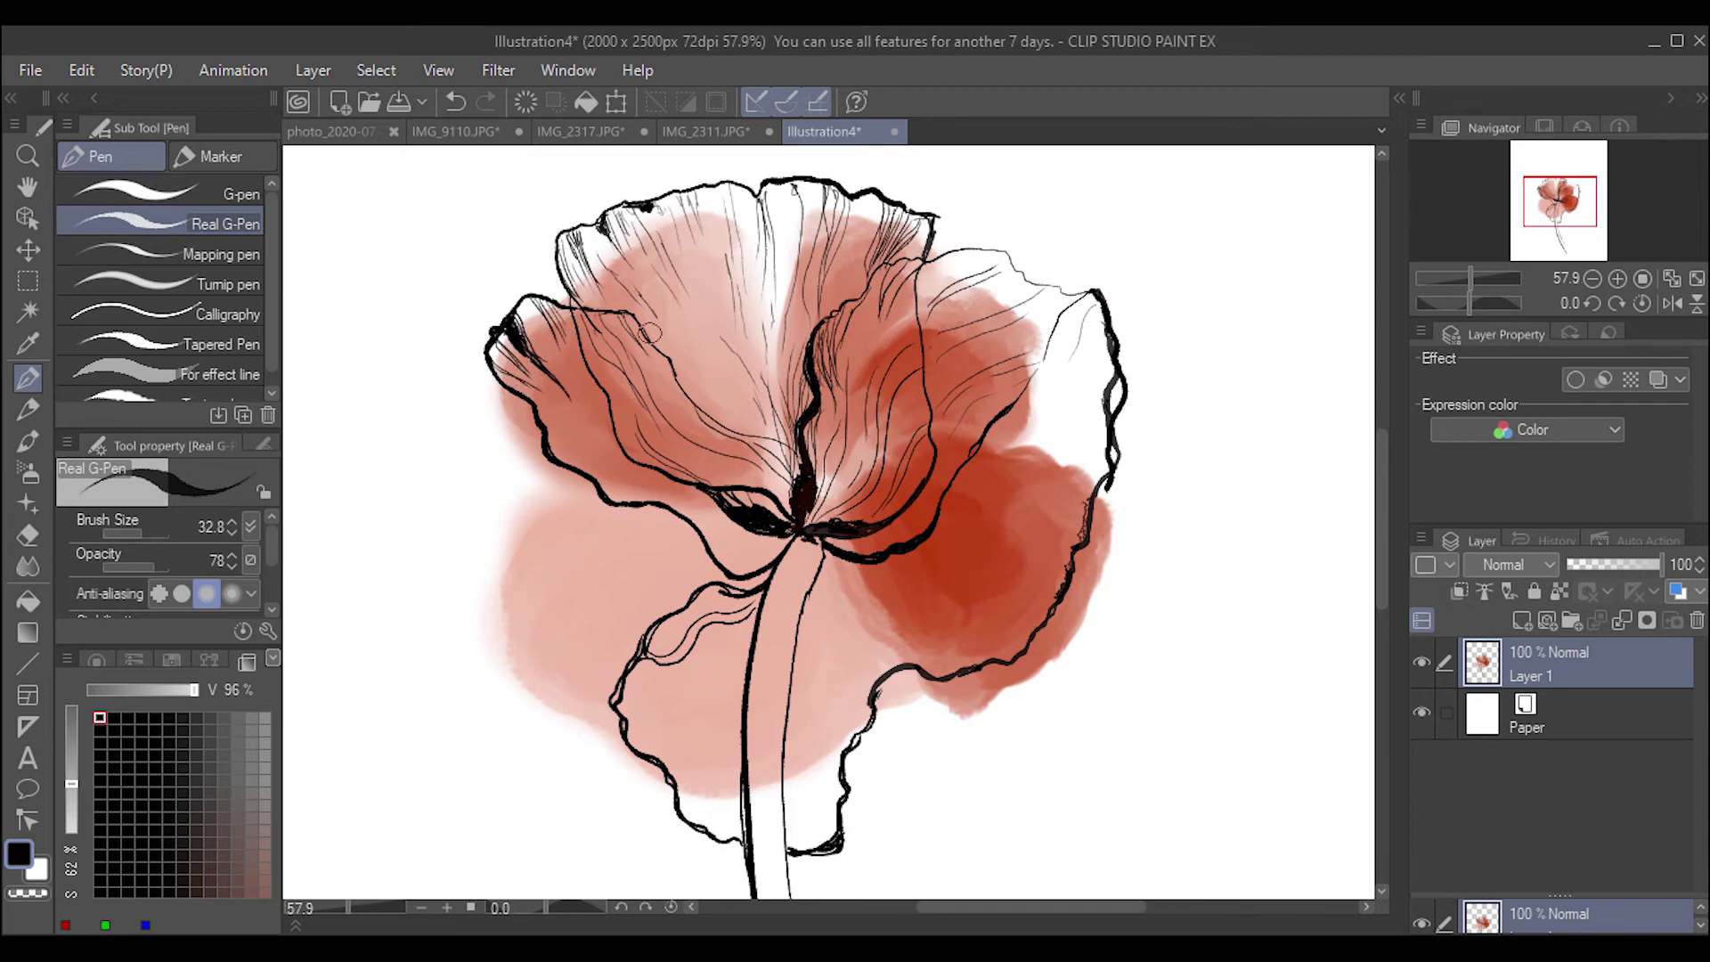
# Strengthen the veins at the back petal's top notch and darken the ink lines around the left petal and flower centre.
pyautogui.moveTo(768, 207); pyautogui.dragTo(757, 181)
pyautogui.moveTo(771, 263)
pyautogui.mouseDown()
pyautogui.moveTo(752, 187)
pyautogui.moveTo(720, 176)
pyautogui.moveTo(740, 256)
pyautogui.mouseUp()
pyautogui.moveTo(524, 330)
pyautogui.mouseDown()
pyautogui.moveTo(553, 374)
pyautogui.moveTo(532, 367)
pyautogui.moveTo(634, 477)
pyautogui.moveTo(734, 535)
pyautogui.moveTo(792, 534)
pyautogui.moveTo(731, 554)
pyautogui.moveTo(692, 522)
pyautogui.moveTo(772, 519)
pyautogui.moveTo(771, 442)
pyautogui.moveTo(807, 394)
pyautogui.moveTo(815, 333)
pyautogui.mouseUp()
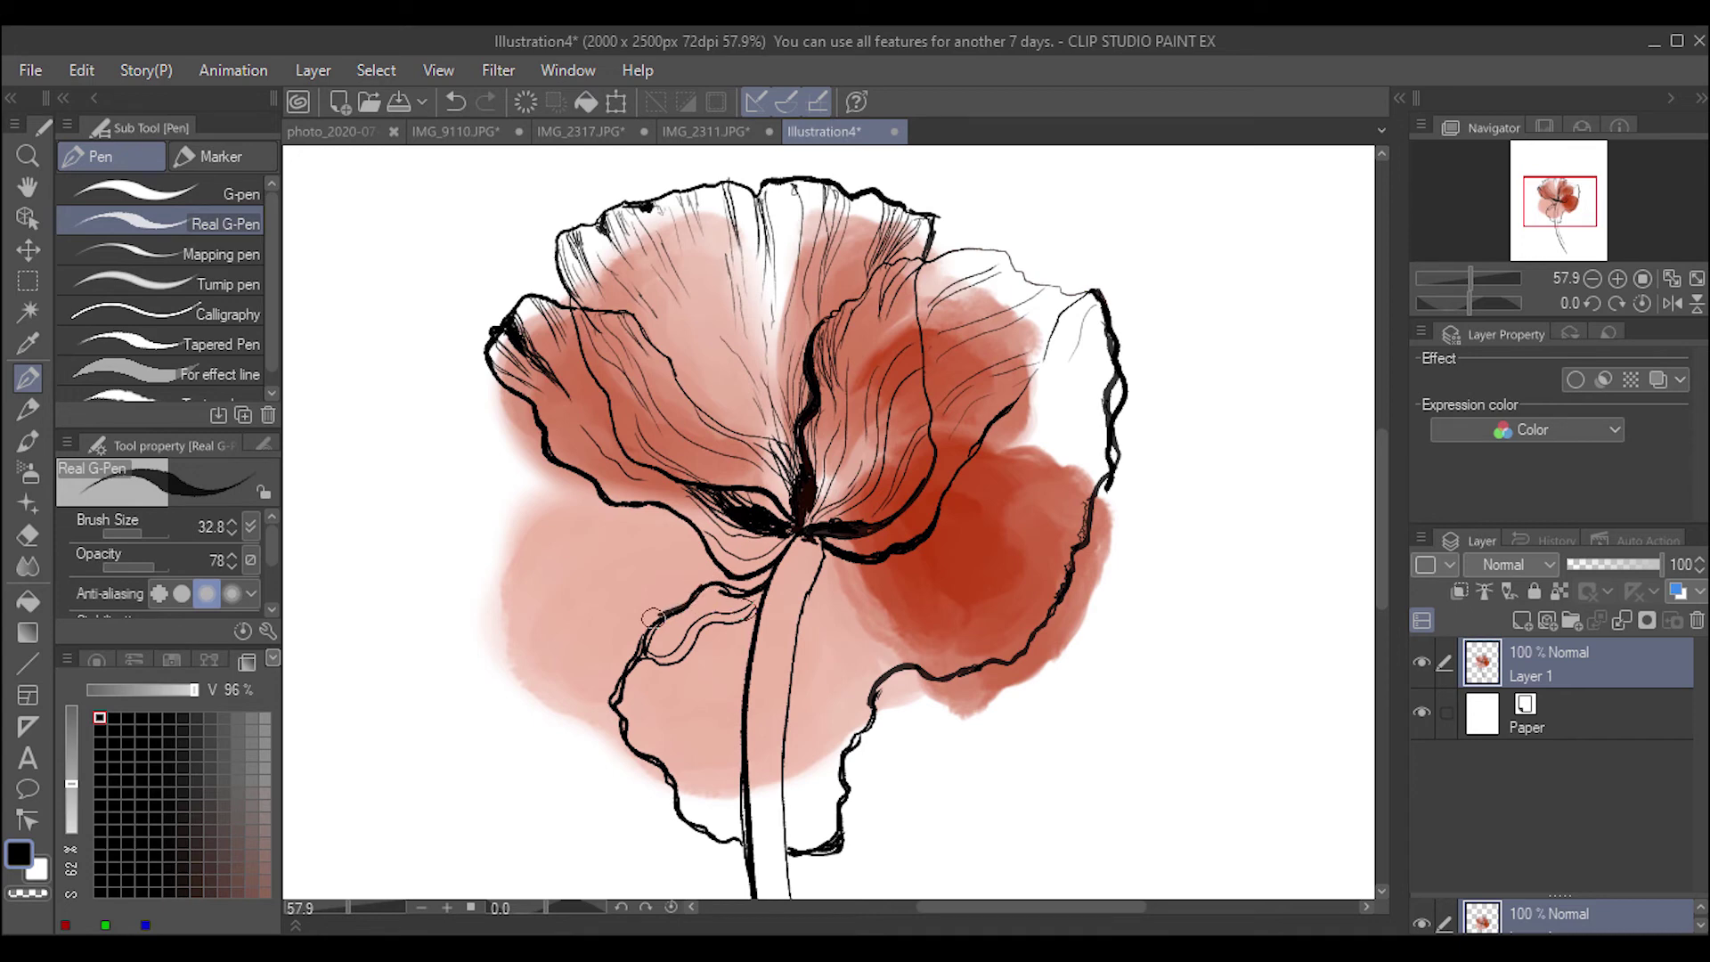
# Ink curved crease lines inside the lower petal's folded upper-left rim and thicken its edge near the stem.
pyautogui.moveTo(653, 632)
pyautogui.mouseDown()
pyautogui.moveTo(775, 575)
pyautogui.moveTo(703, 601)
pyautogui.moveTo(756, 597)
pyautogui.mouseUp()
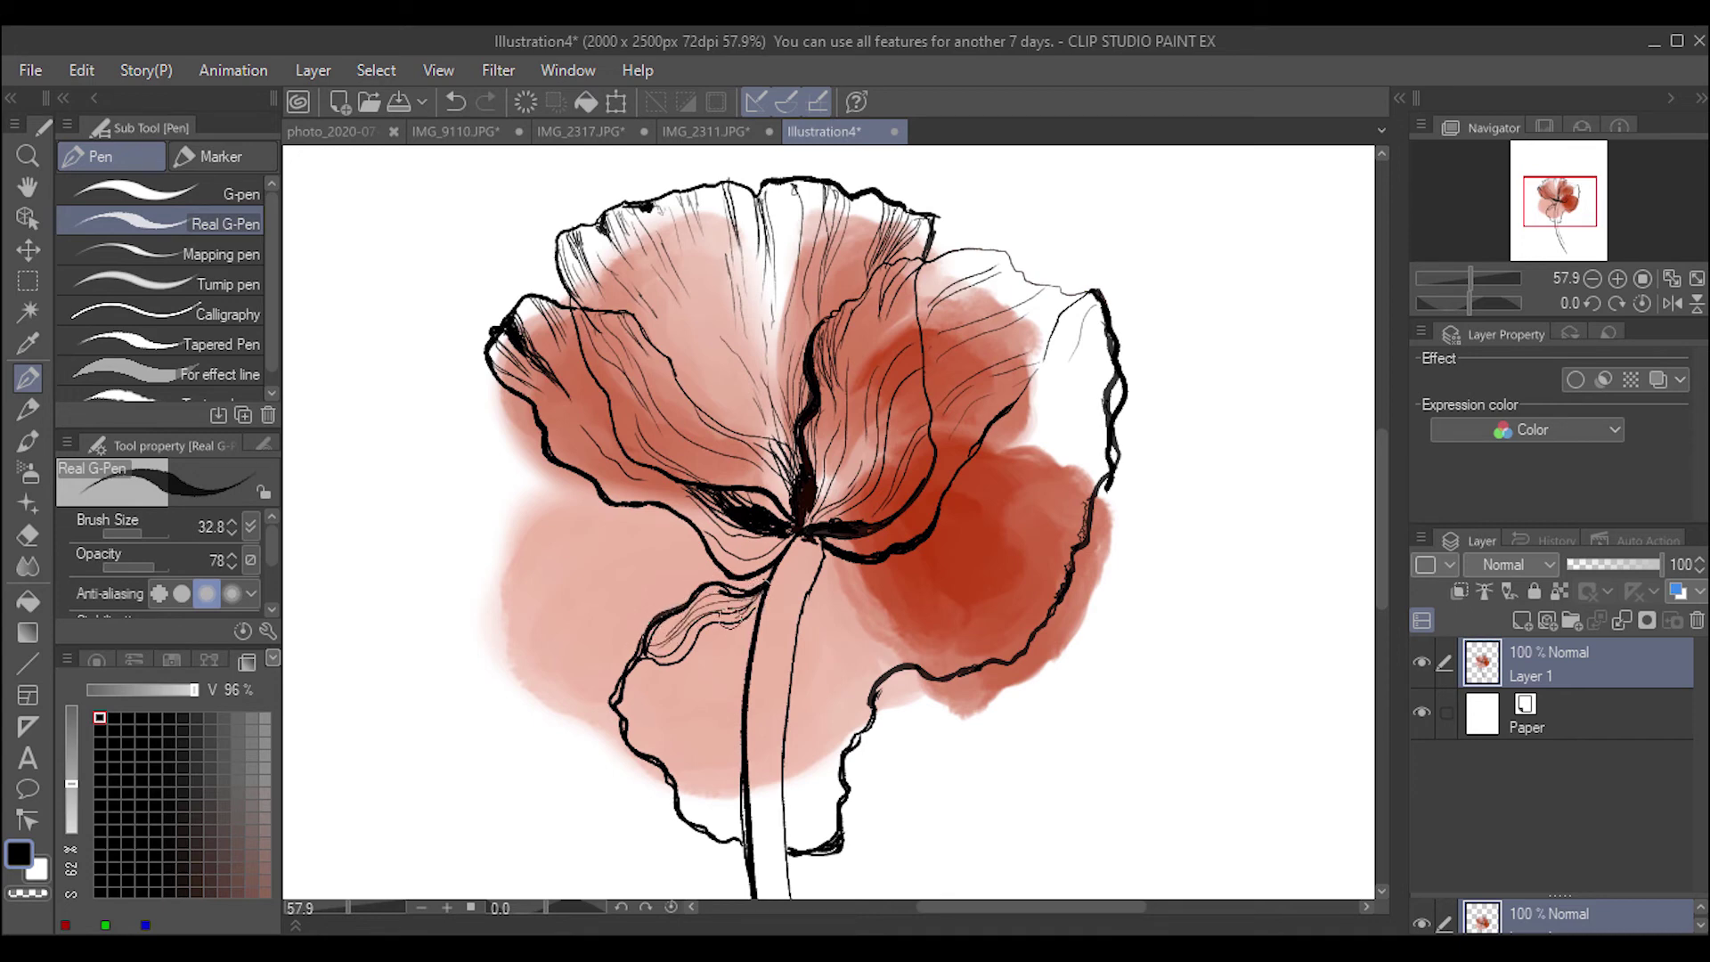
pyautogui.moveTo(644, 646)
pyautogui.mouseDown()
pyautogui.moveTo(771, 583)
pyautogui.moveTo(667, 638)
pyautogui.mouseUp()
pyautogui.moveTo(764, 588)
pyautogui.mouseDown()
pyautogui.moveTo(666, 643)
pyautogui.moveTo(756, 587)
pyautogui.moveTo(702, 578)
pyautogui.moveTo(628, 668)
pyautogui.moveTo(703, 633)
pyautogui.mouseUp()
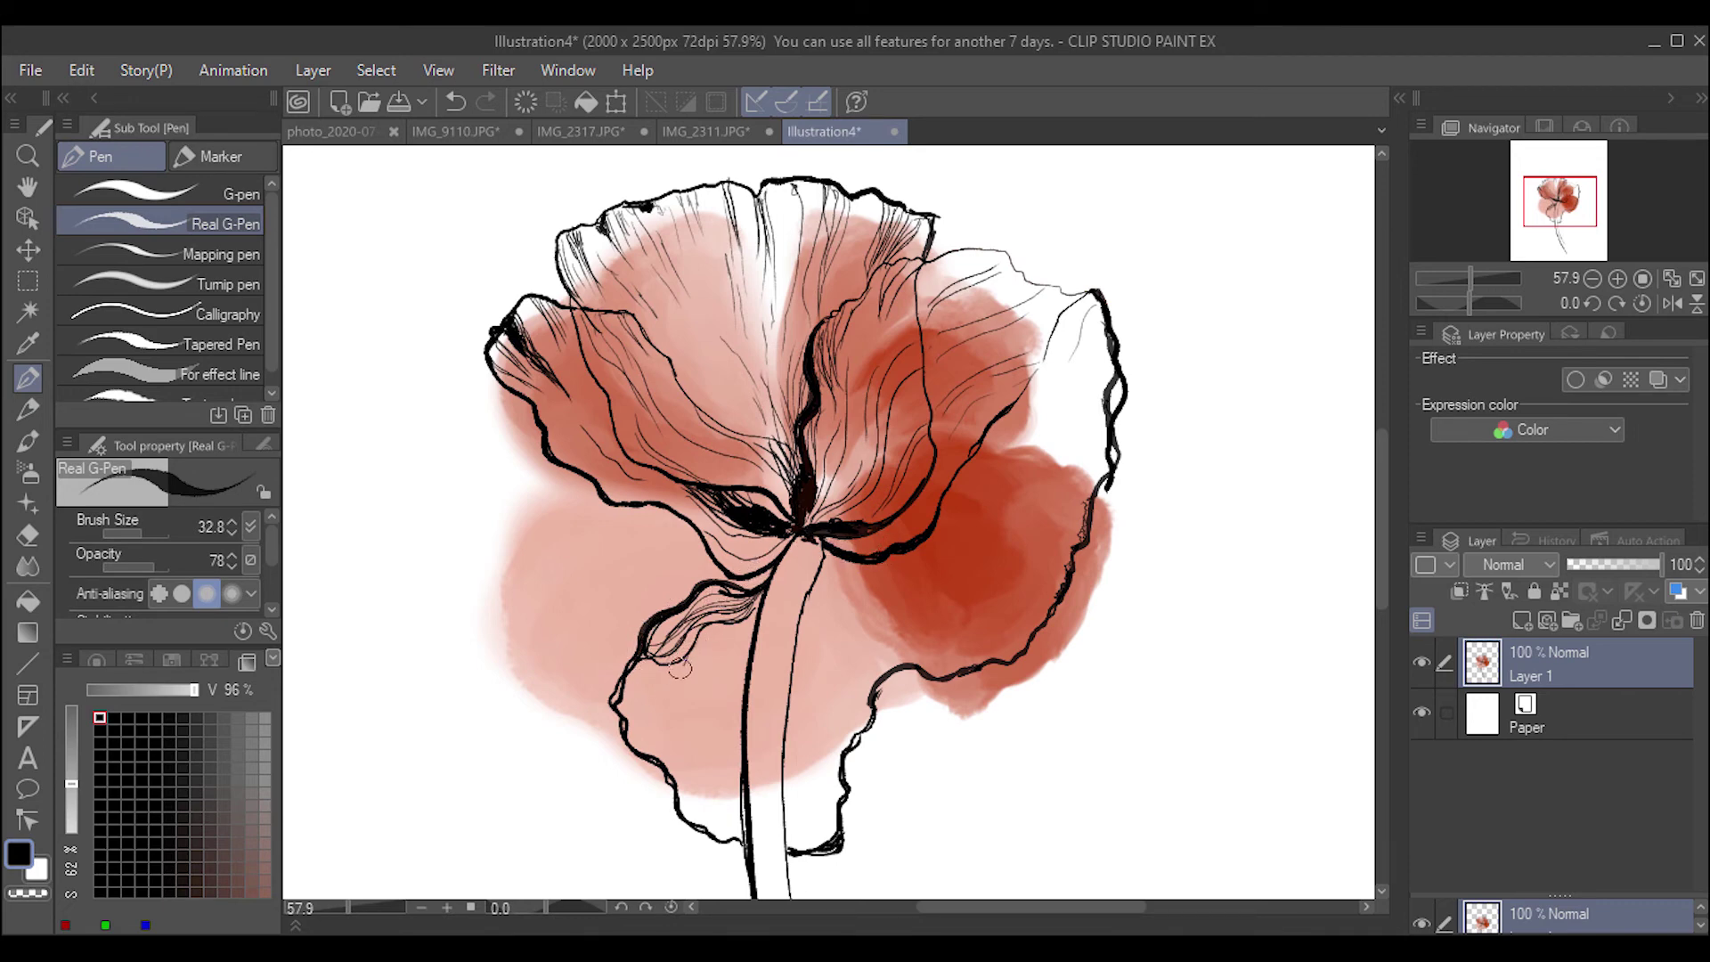
# Ink long thin veins from the fold down the left side of the lower petal.
pyautogui.moveTo(664, 755); pyautogui.dragTo(668, 766)
pyautogui.moveTo(701, 626); pyautogui.dragTo(681, 797)
pyautogui.moveTo(683, 662)
pyautogui.mouseDown()
pyautogui.moveTo(664, 688)
pyautogui.moveTo(668, 762)
pyautogui.mouseUp()
pyautogui.moveTo(680, 643)
pyautogui.mouseDown()
pyautogui.moveTo(628, 765)
pyautogui.moveTo(656, 675)
pyautogui.moveTo(675, 786)
pyautogui.mouseUp()
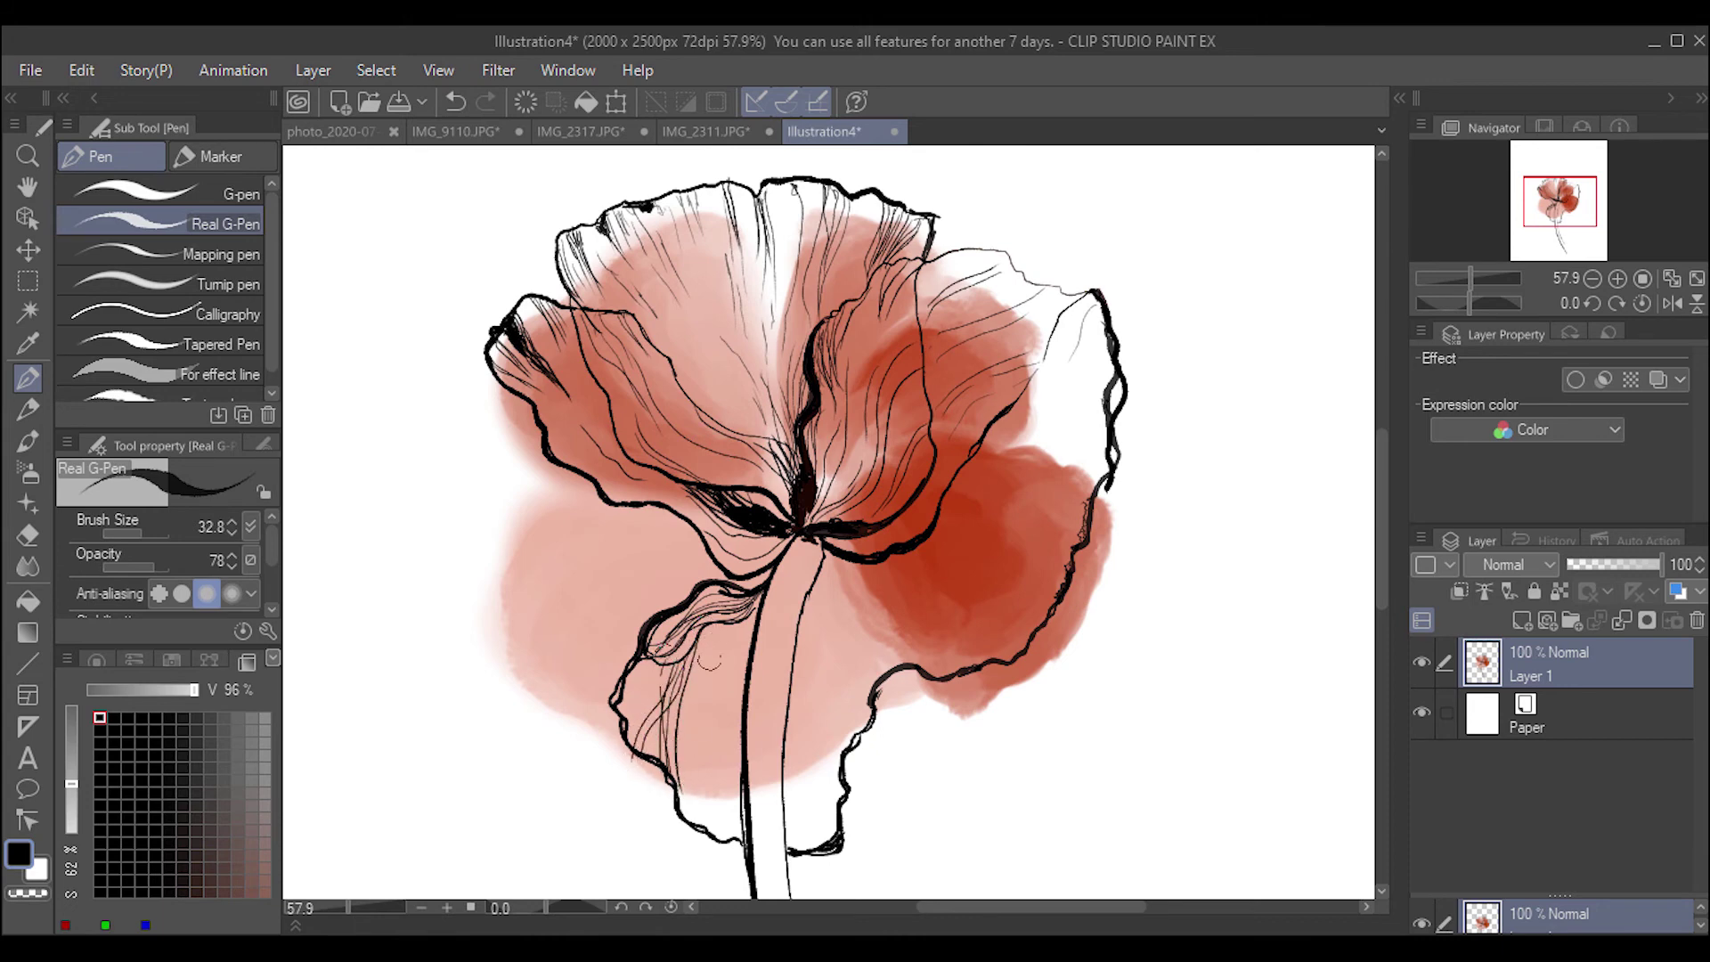
# Ink long curved veins down the lower petal between its left side and the stem, undoing the unwanted strokes.
pyautogui.moveTo(730, 628)
pyautogui.mouseDown()
pyautogui.moveTo(713, 736)
pyautogui.moveTo(729, 773)
pyautogui.moveTo(713, 692)
pyautogui.moveTo(743, 783)
pyautogui.mouseUp()
pyautogui.hotkey('ctrl', 'z')
pyautogui.moveTo(738, 624); pyautogui.dragTo(726, 738)
pyautogui.moveTo(745, 617)
pyautogui.mouseDown()
pyautogui.moveTo(720, 712)
pyautogui.moveTo(731, 809)
pyautogui.moveTo(695, 769)
pyautogui.moveTo(689, 686)
pyautogui.moveTo(711, 796)
pyautogui.mouseUp()
pyautogui.hotkey('ctrl', 'z')
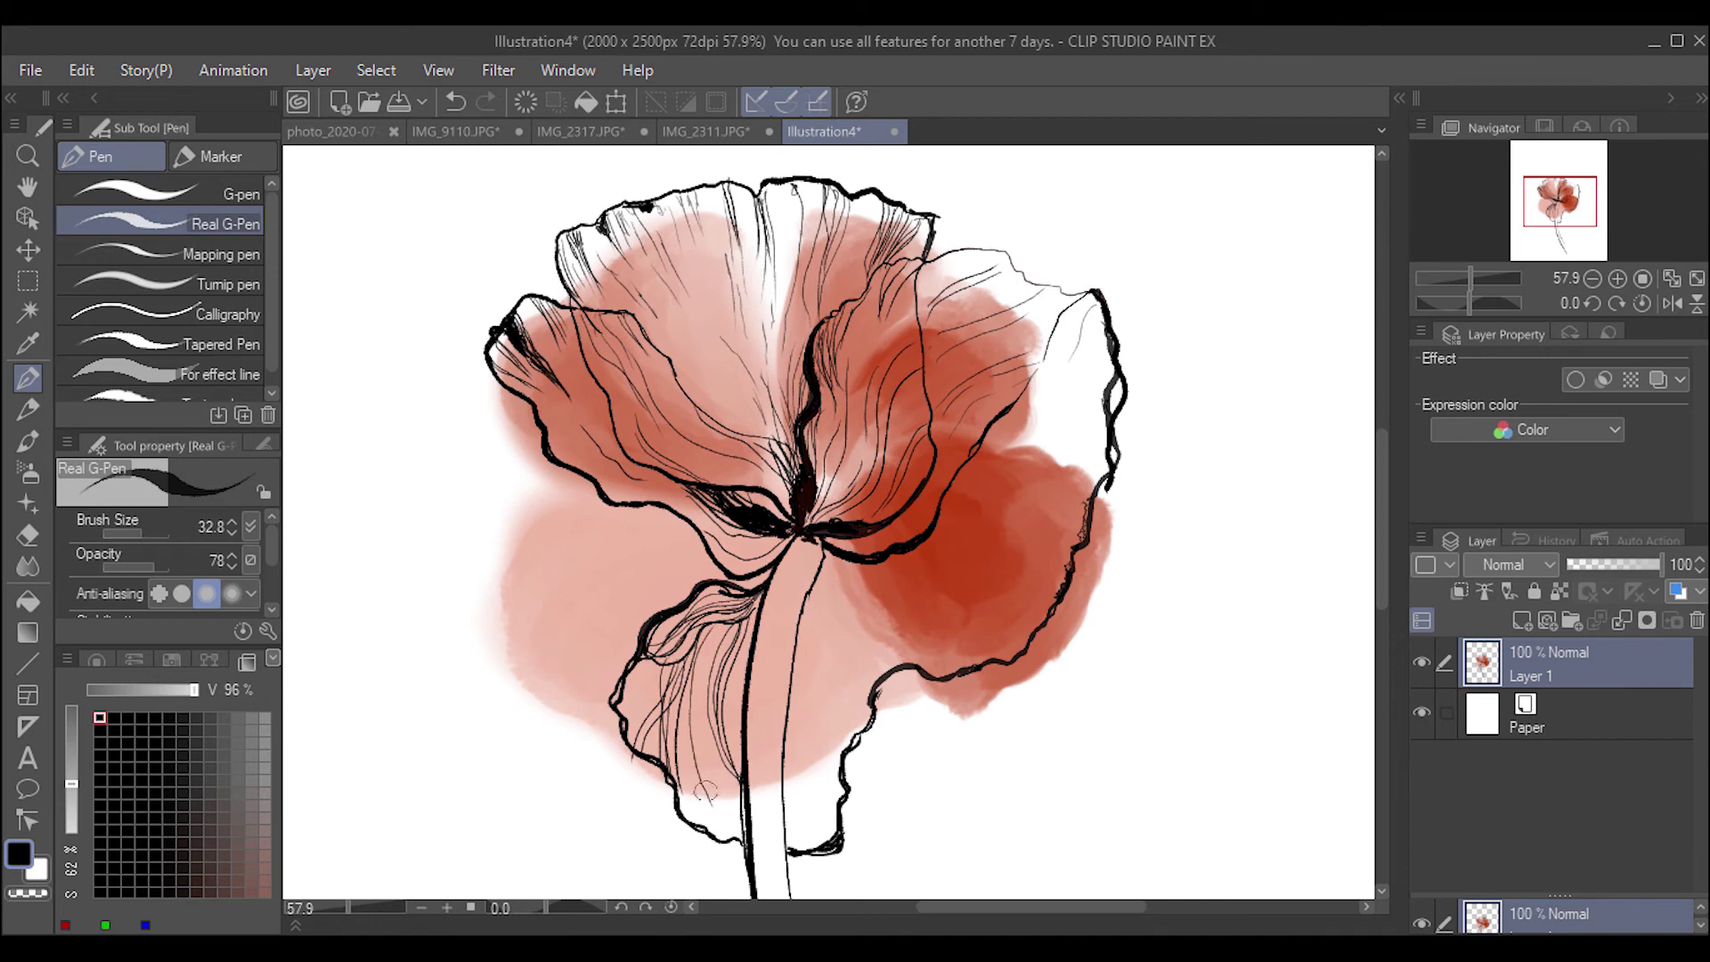
# Undo the unwanted lower petal strokes, add short veins near its bottom edge, and thicken the stem's right line.
pyautogui.hotkey('ctrl', 'z')
pyautogui.moveTo(711, 629); pyautogui.dragTo(736, 826)
pyautogui.hotkey('ctrl', 'z')
pyautogui.moveTo(702, 747); pyautogui.dragTo(722, 806)
pyautogui.moveTo(819, 551)
pyautogui.mouseDown()
pyautogui.moveTo(782, 720)
pyautogui.moveTo(785, 896)
pyautogui.mouseUp()
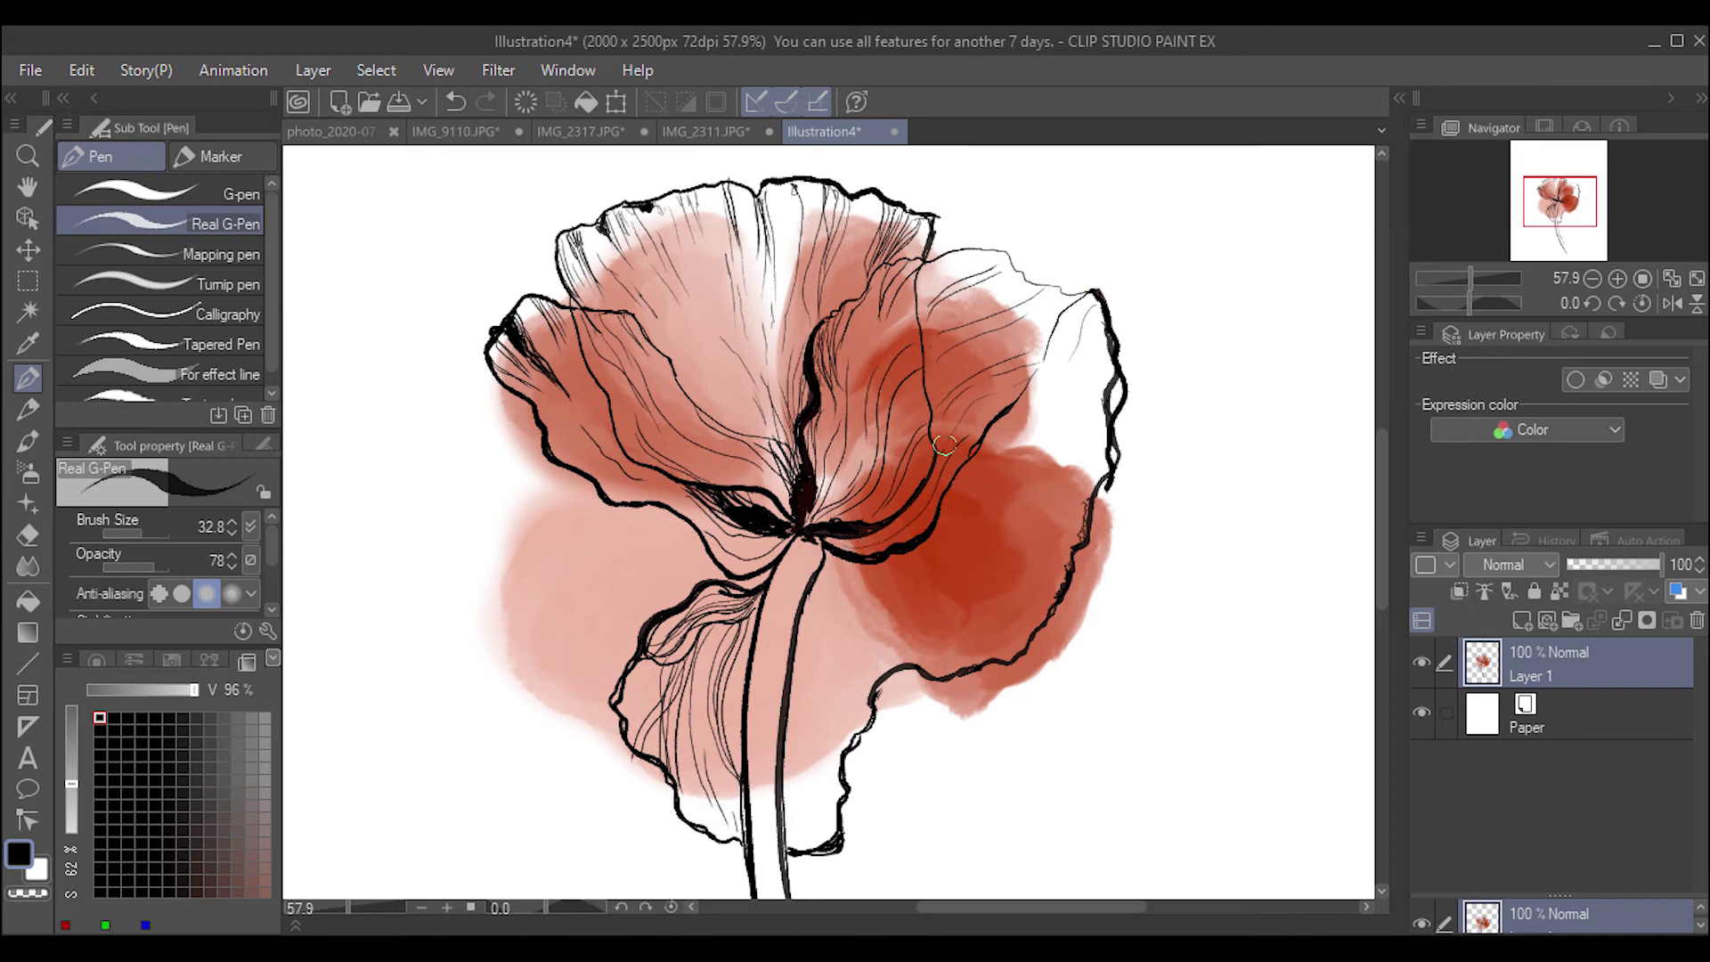
# Ink thin curved veins inward from the right petal's outer edge, undoing and redrawing the unwanted lower strokes.
pyautogui.moveTo(1107, 393)
pyautogui.mouseDown()
pyautogui.moveTo(1000, 436)
pyautogui.moveTo(950, 486)
pyautogui.mouseUp()
pyautogui.moveTo(1105, 403); pyautogui.dragTo(1021, 432)
pyautogui.moveTo(1108, 358); pyautogui.dragTo(1037, 401)
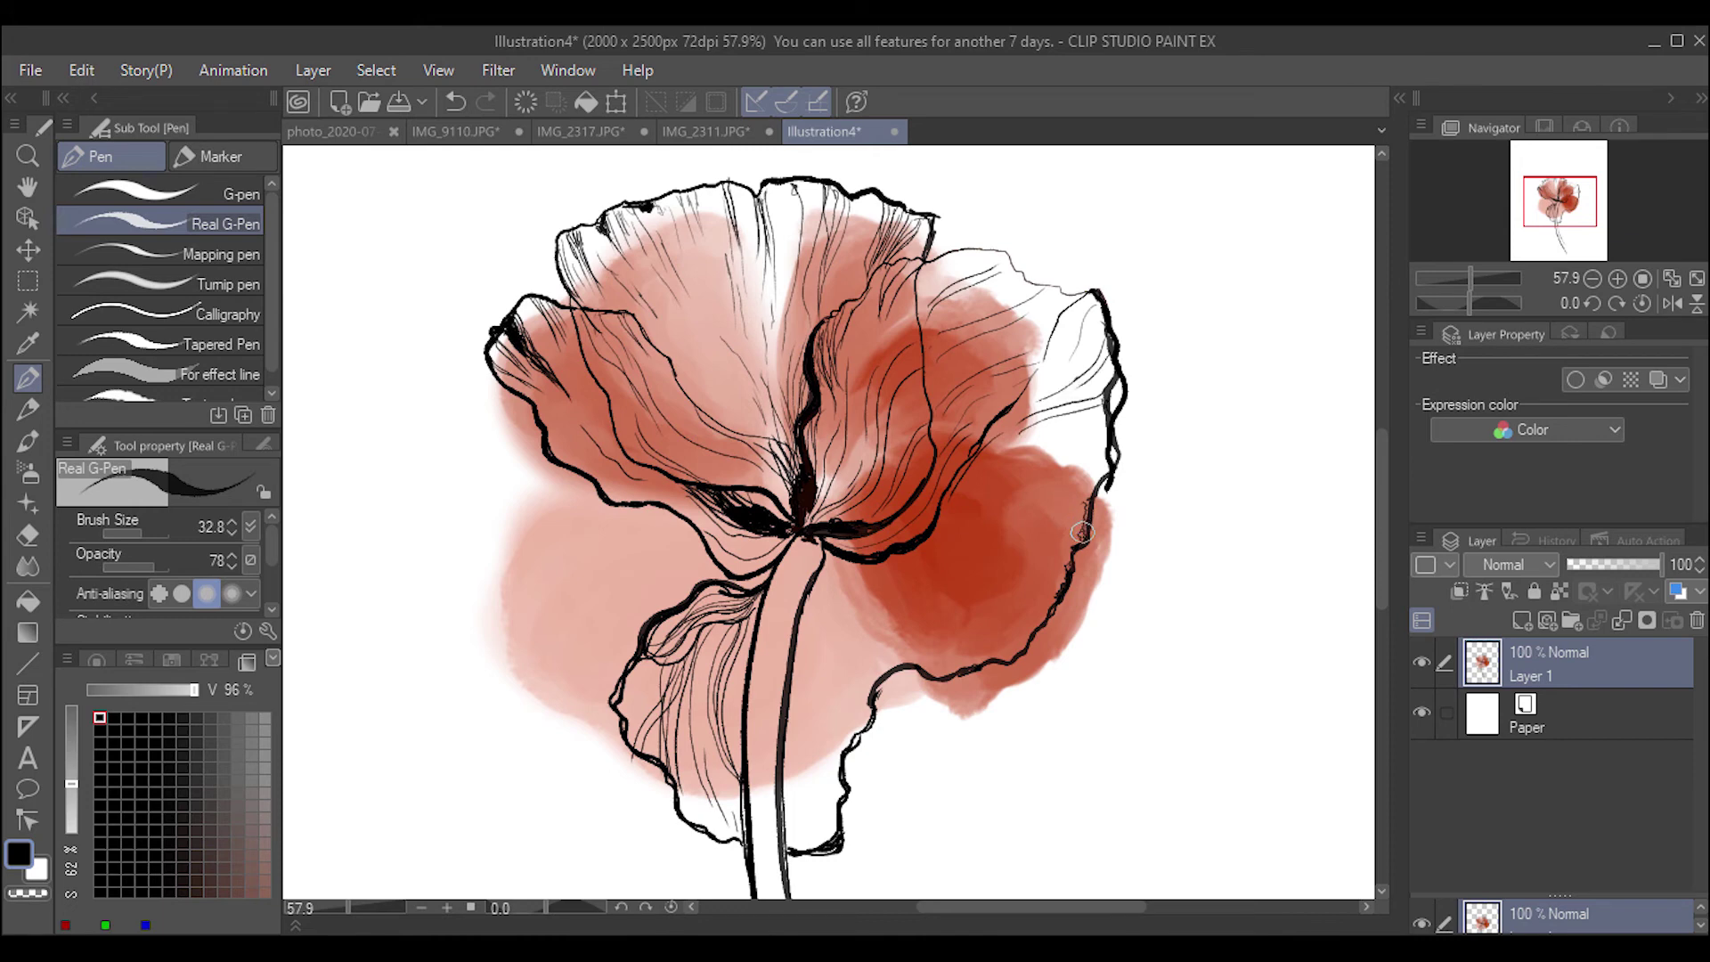
pyautogui.moveTo(1101, 484)
pyautogui.mouseDown()
pyautogui.moveTo(1032, 459)
pyautogui.moveTo(1061, 506)
pyautogui.moveTo(1080, 498)
pyautogui.moveTo(1059, 467)
pyautogui.moveTo(996, 515)
pyautogui.moveTo(1090, 508)
pyautogui.moveTo(1018, 474)
pyautogui.mouseUp()
pyautogui.moveTo(1110, 445)
pyautogui.mouseDown()
pyautogui.moveTo(1025, 435)
pyautogui.moveTo(1074, 430)
pyautogui.moveTo(1041, 435)
pyautogui.mouseUp()
pyautogui.hotkey('ctrl', 'z')
pyautogui.hotkey('ctrl', 'z')
pyautogui.moveTo(1111, 446); pyautogui.dragTo(1010, 445)
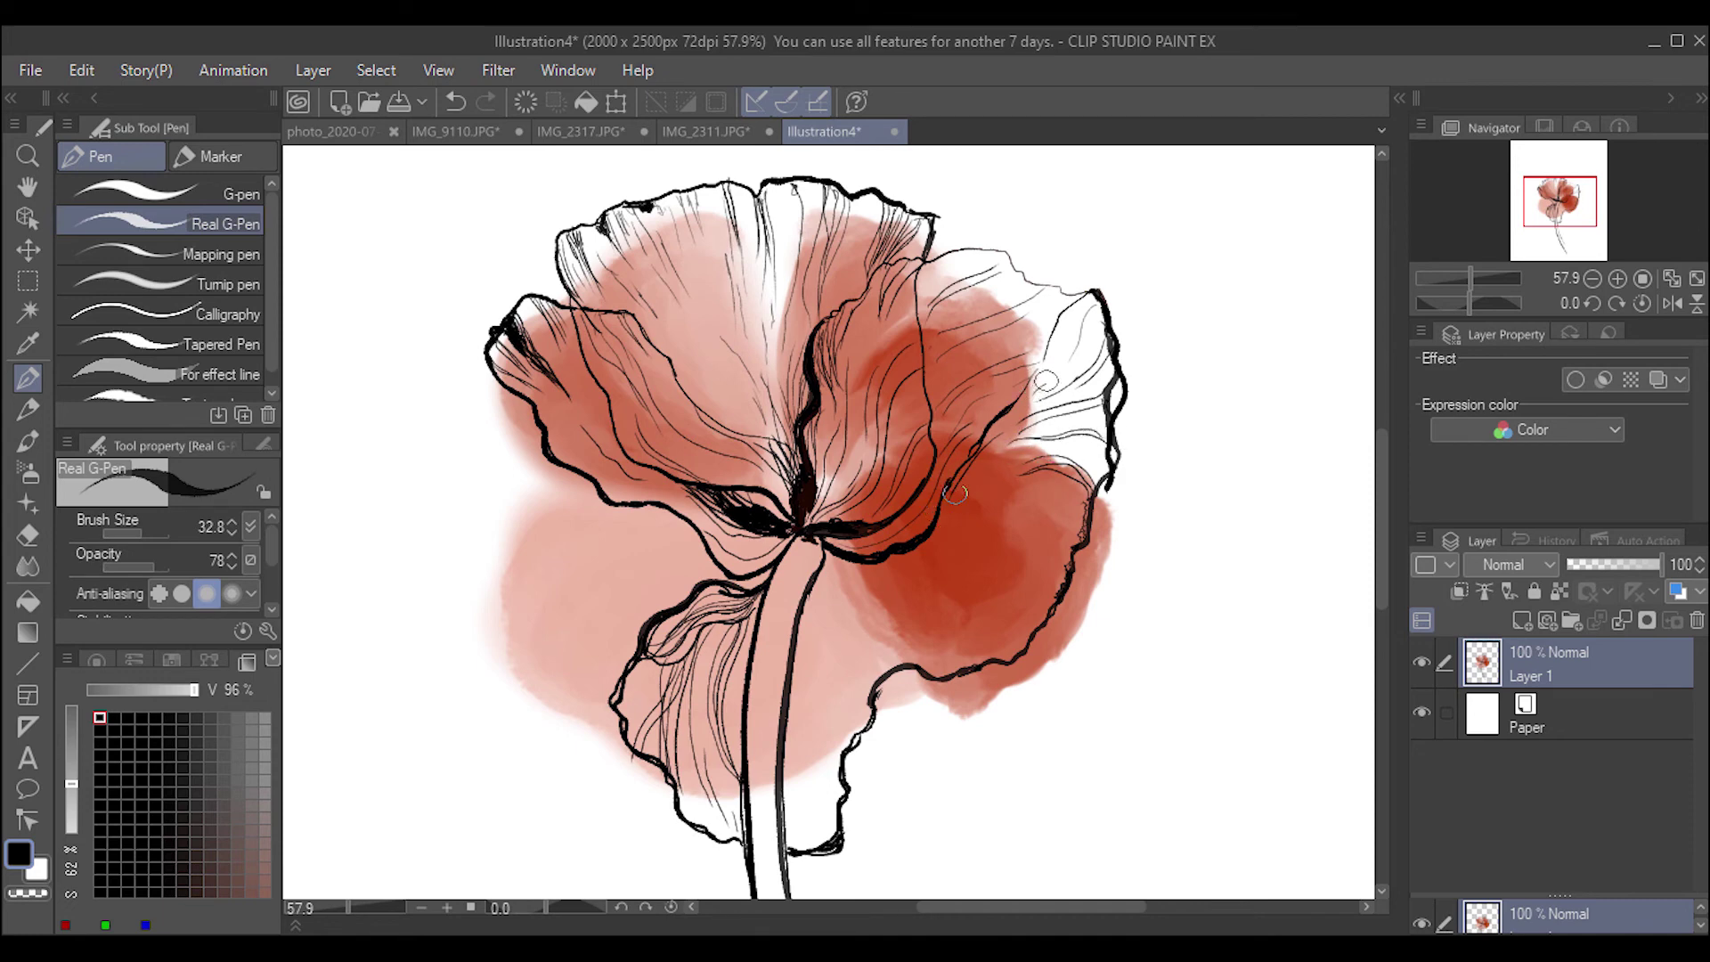
pyautogui.moveTo(1086, 299); pyautogui.dragTo(1038, 381)
# Thicken the right petal's upper-left edge and outer tip, and darken the lower-right petal's outer edge.
pyautogui.moveTo(881, 267)
pyautogui.mouseDown()
pyautogui.moveTo(909, 259)
pyautogui.moveTo(828, 312)
pyautogui.mouseUp()
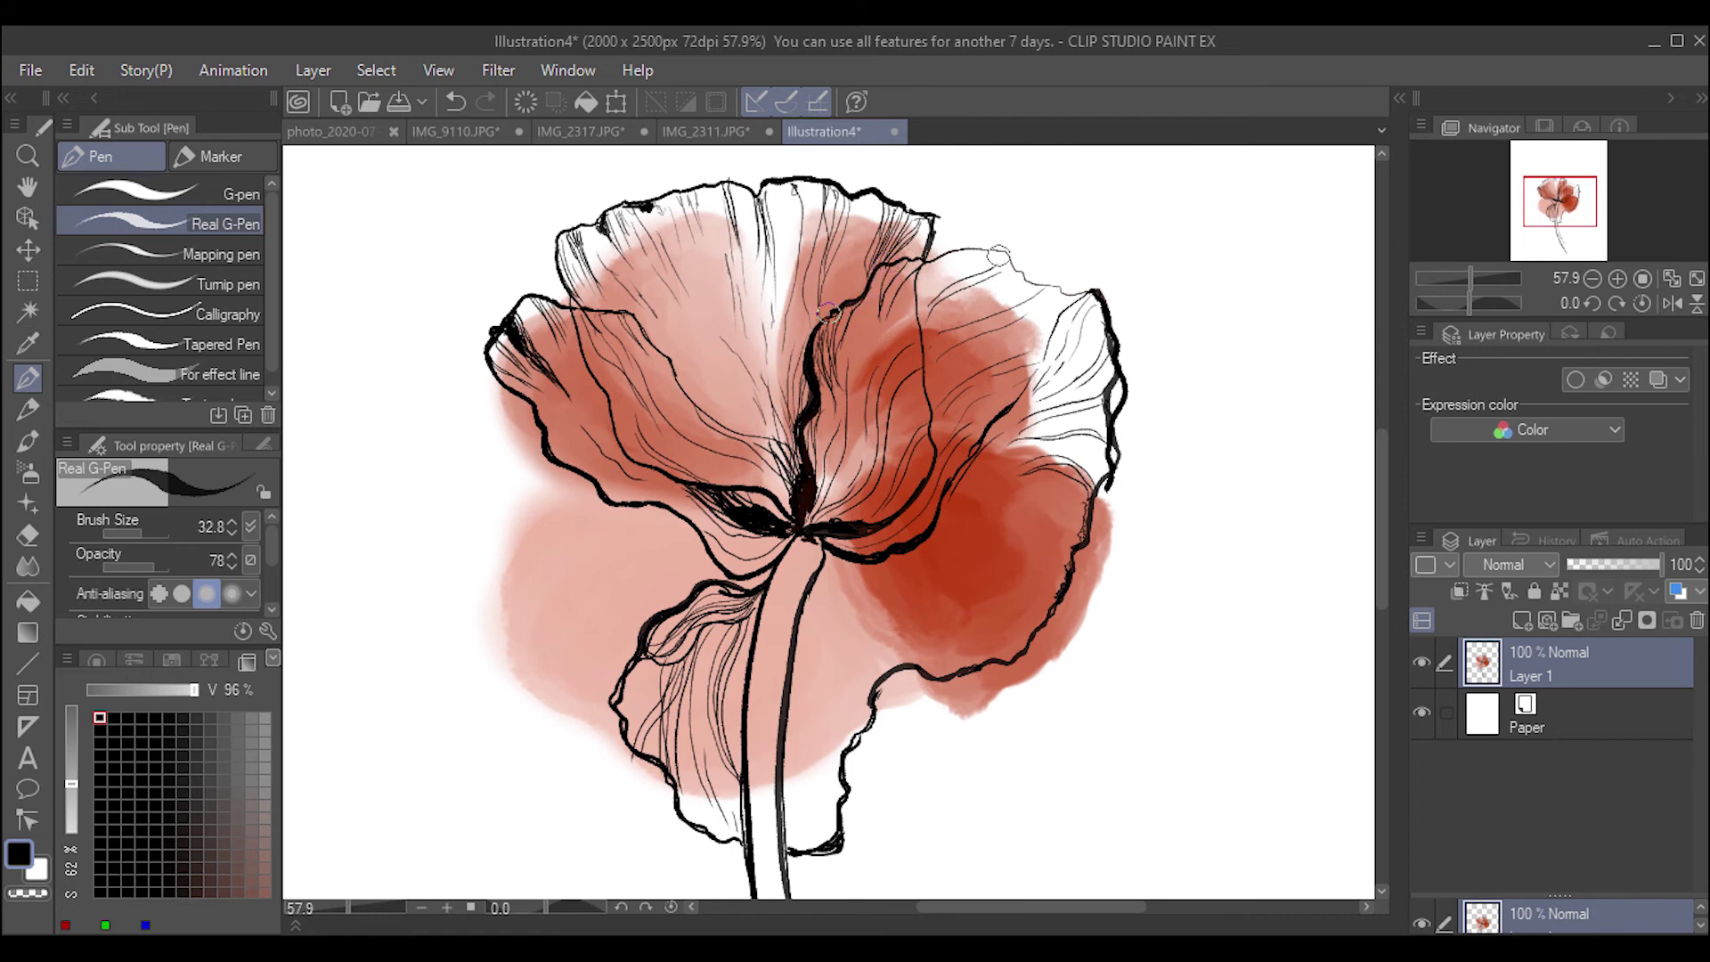
pyautogui.moveTo(1099, 294); pyautogui.dragTo(1061, 291)
pyautogui.moveTo(1088, 503)
pyautogui.mouseDown()
pyautogui.moveTo(1055, 597)
pyautogui.moveTo(1101, 486)
pyautogui.mouseUp()
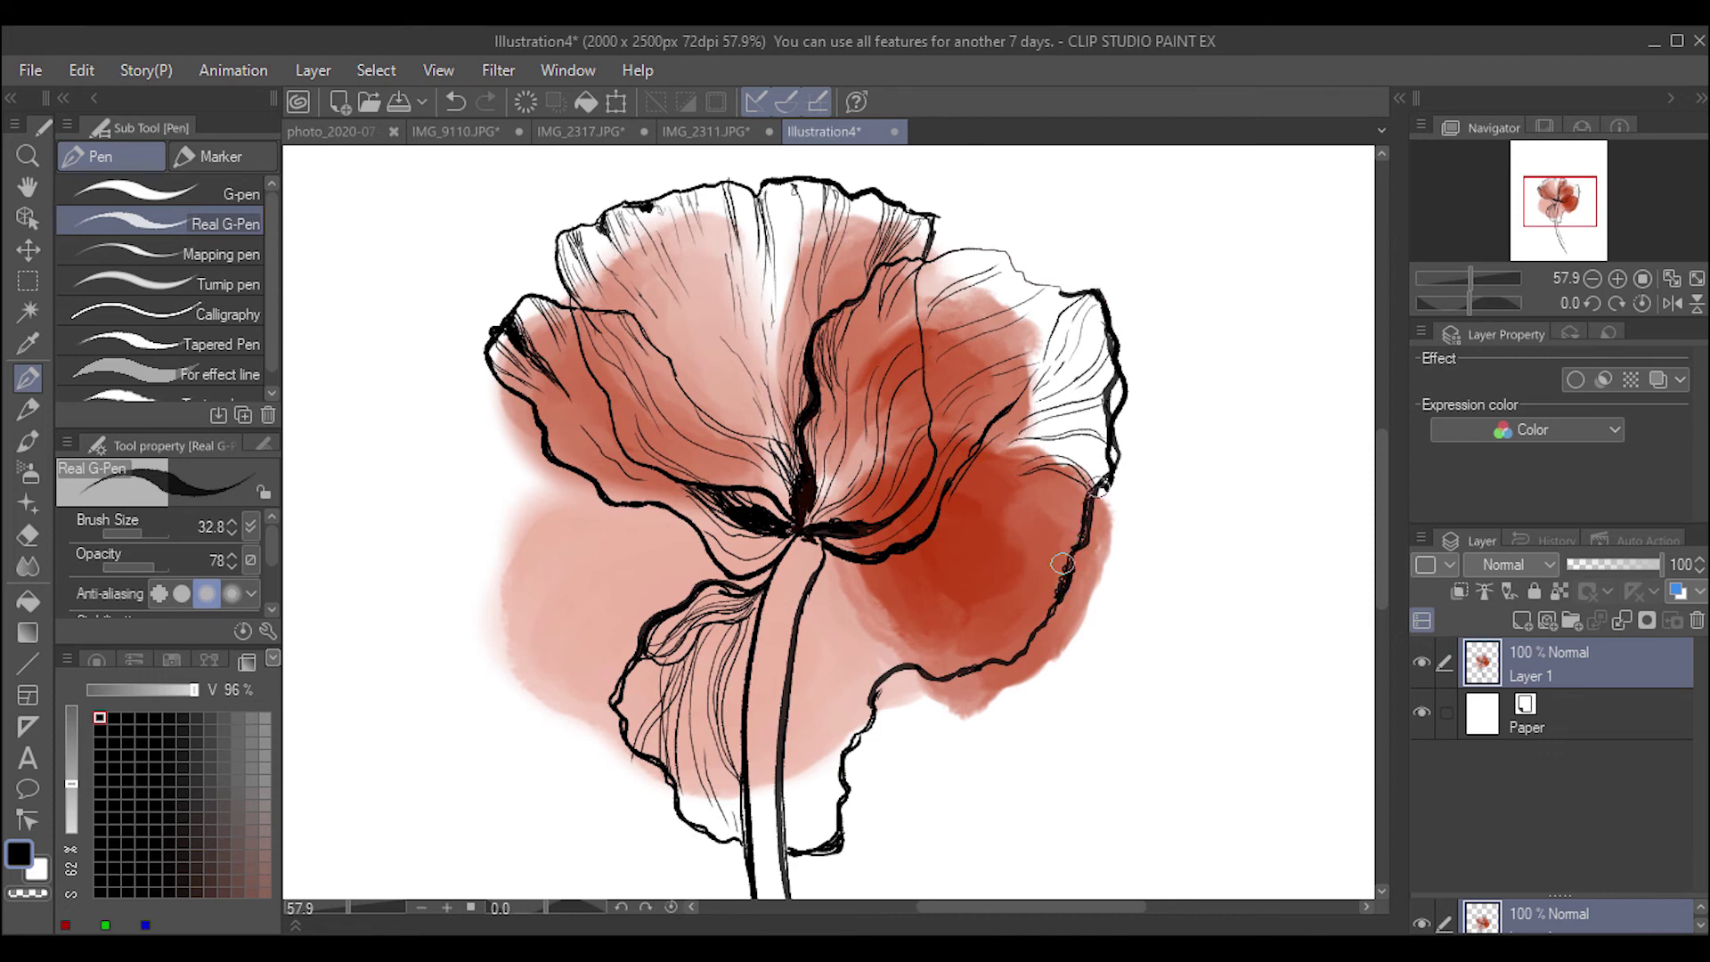
pyautogui.moveTo(1062, 564); pyautogui.dragTo(1115, 463)
# Ink veins across the lower-right petal, with short strokes at its outer edge and dense lines fanning from the flower centre.
pyautogui.moveTo(996, 655)
pyautogui.mouseDown()
pyautogui.moveTo(1015, 607)
pyautogui.moveTo(1039, 612)
pyautogui.moveTo(1018, 570)
pyautogui.mouseUp()
pyautogui.moveTo(957, 508); pyautogui.dragTo(1038, 567)
pyautogui.moveTo(946, 491)
pyautogui.mouseDown()
pyautogui.moveTo(1017, 504)
pyautogui.moveTo(1057, 534)
pyautogui.mouseUp()
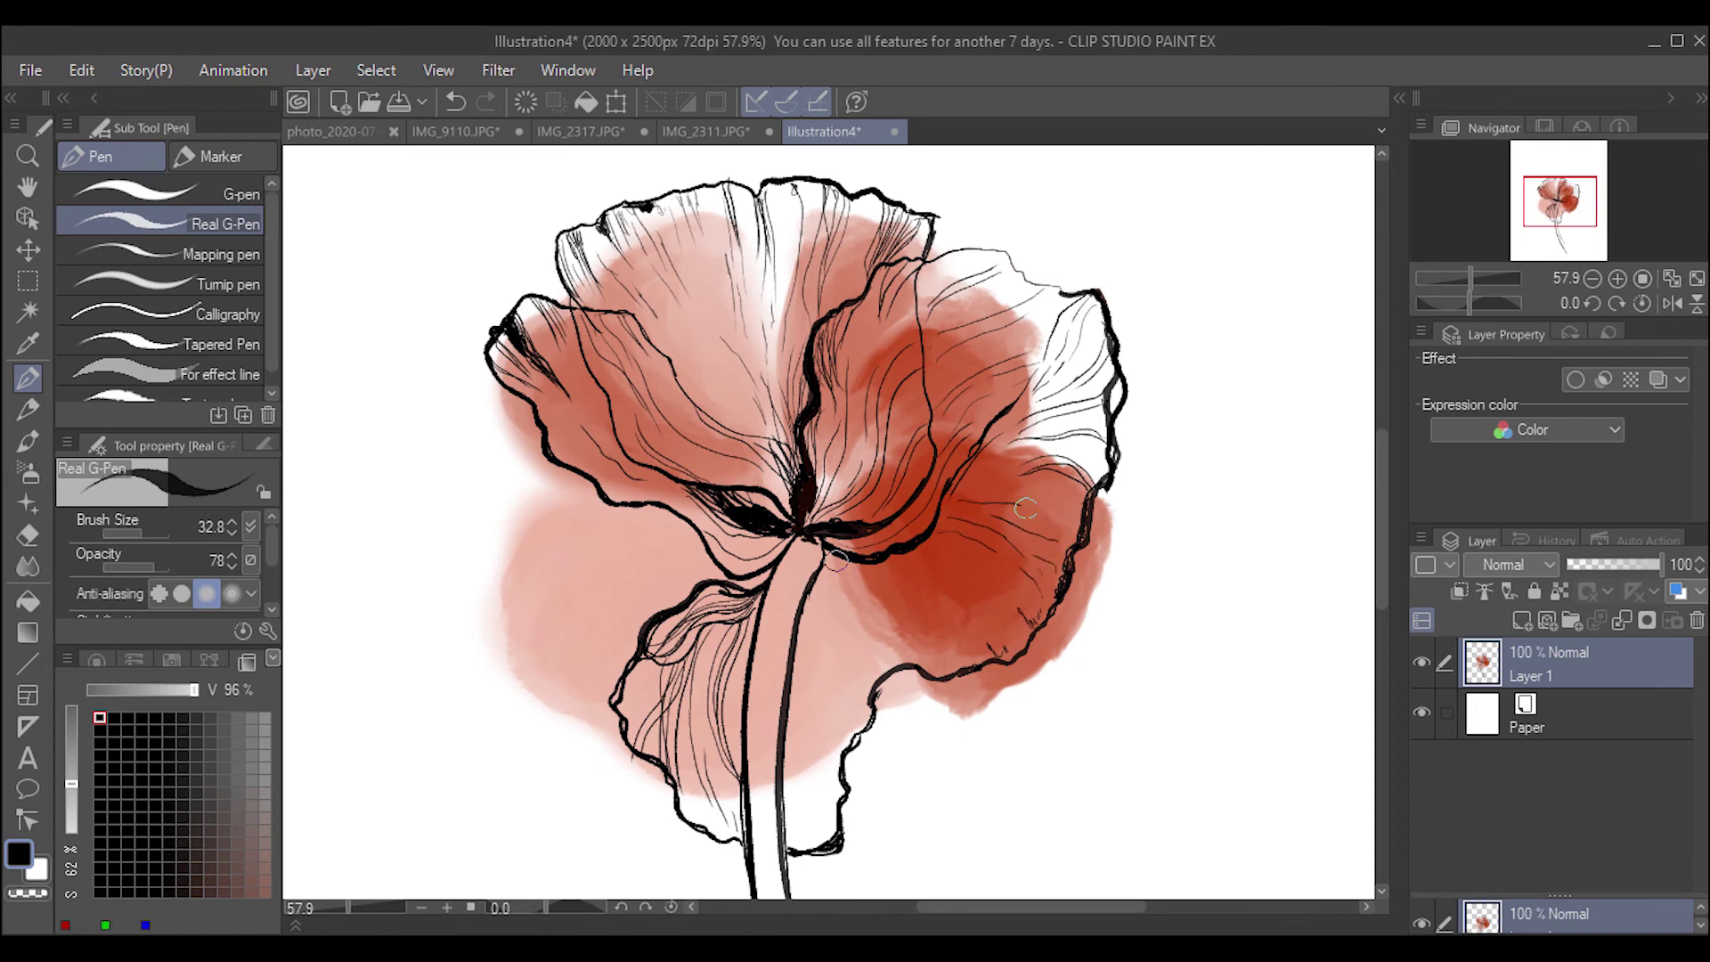
pyautogui.moveTo(837, 555); pyautogui.dragTo(897, 615)
pyautogui.moveTo(849, 560)
pyautogui.mouseDown()
pyautogui.moveTo(921, 608)
pyautogui.moveTo(903, 585)
pyautogui.moveTo(966, 595)
pyautogui.moveTo(942, 583)
pyautogui.mouseUp()
pyautogui.moveTo(886, 559)
pyautogui.mouseDown()
pyautogui.moveTo(977, 611)
pyautogui.moveTo(914, 550)
pyautogui.moveTo(962, 590)
pyautogui.moveTo(1002, 647)
pyautogui.moveTo(909, 575)
pyautogui.moveTo(985, 668)
pyautogui.moveTo(920, 581)
pyautogui.moveTo(965, 609)
pyautogui.moveTo(874, 571)
pyautogui.moveTo(973, 626)
pyautogui.mouseUp()
pyautogui.moveTo(918, 600); pyautogui.dragTo(958, 650)
pyautogui.moveTo(868, 576); pyautogui.dragTo(946, 658)
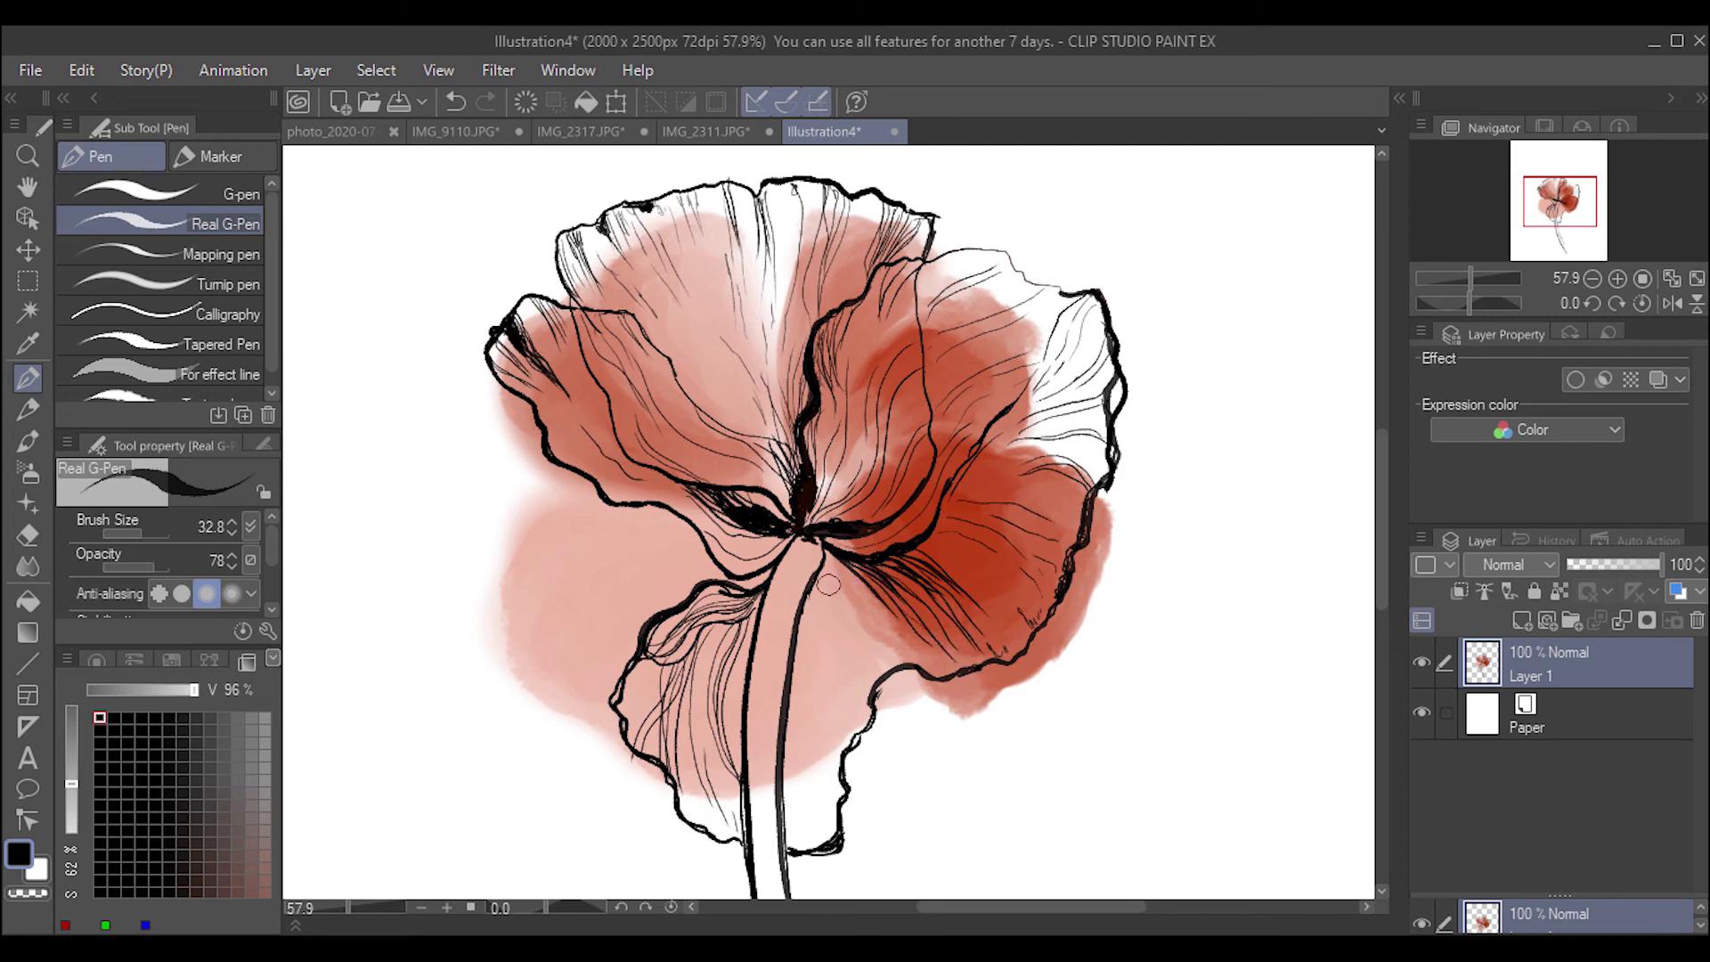
# Ink long veins on the lower petal between the stem and its right edge, and darken the lines around the flower centre.
pyautogui.moveTo(827, 572)
pyautogui.mouseDown()
pyautogui.moveTo(814, 615)
pyautogui.moveTo(847, 661)
pyautogui.mouseUp()
pyautogui.moveTo(828, 641); pyautogui.dragTo(843, 660)
pyautogui.moveTo(815, 542)
pyautogui.mouseDown()
pyautogui.moveTo(848, 574)
pyautogui.moveTo(889, 570)
pyautogui.mouseUp()
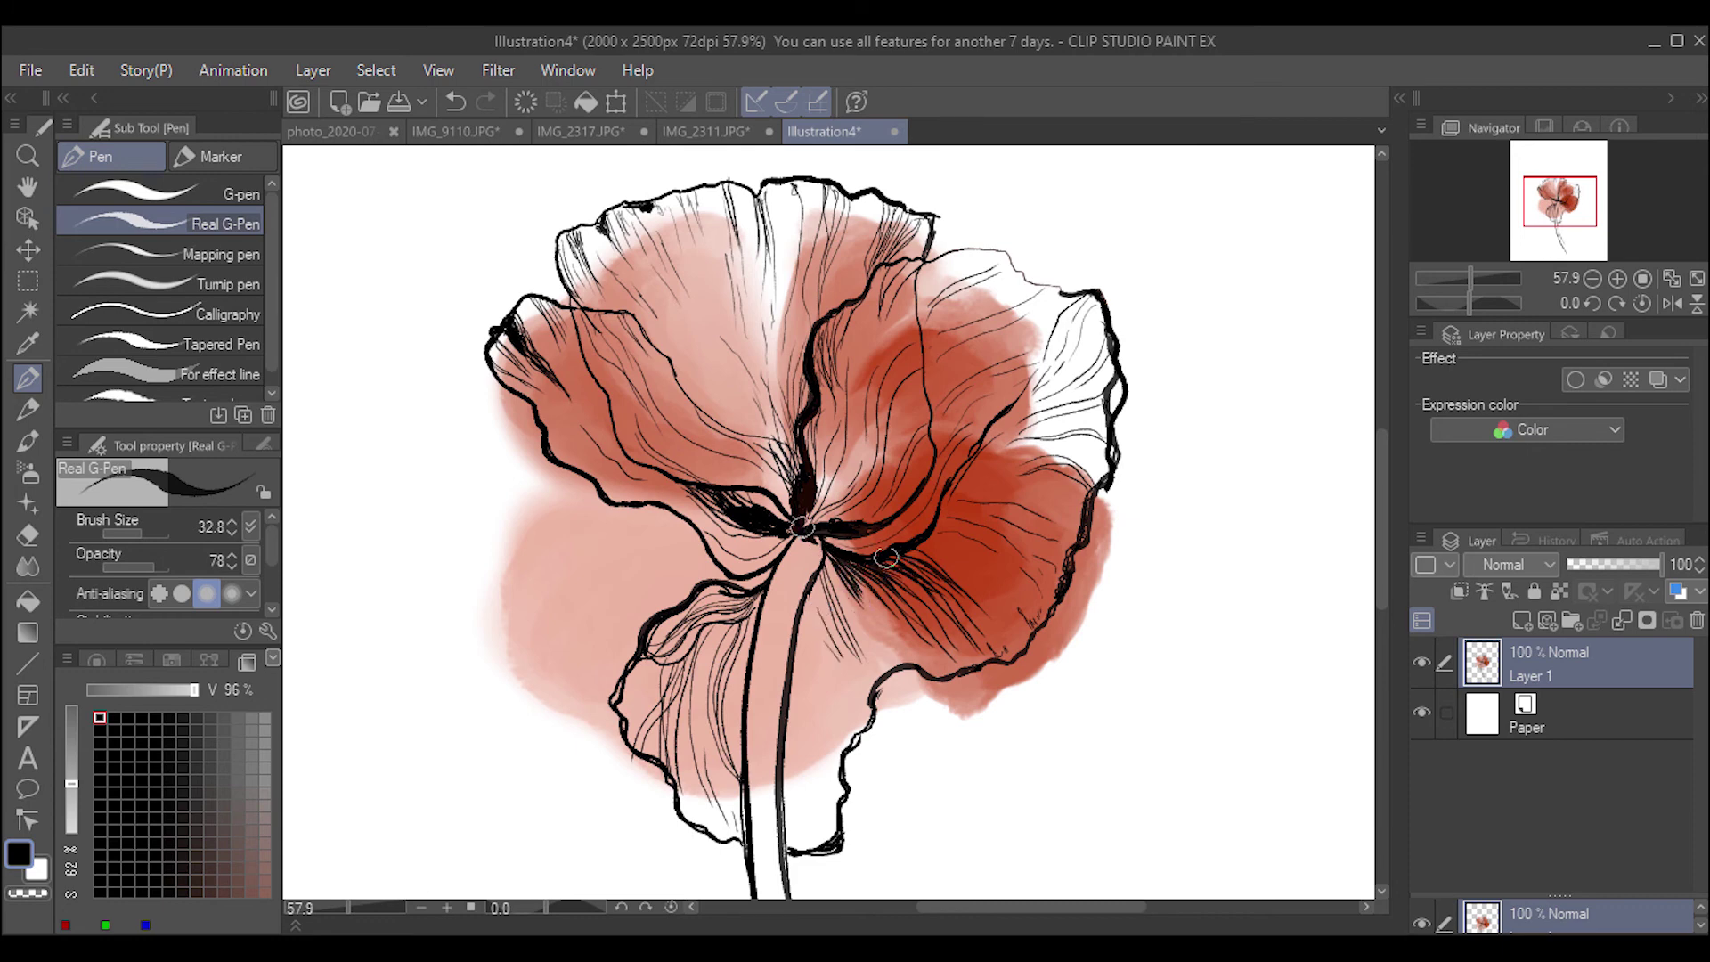
pyautogui.moveTo(803, 527); pyautogui.dragTo(789, 470)
pyautogui.moveTo(810, 657)
pyautogui.mouseDown()
pyautogui.moveTo(797, 717)
pyautogui.moveTo(833, 777)
pyautogui.moveTo(818, 780)
pyautogui.moveTo(832, 837)
pyautogui.moveTo(775, 739)
pyautogui.moveTo(821, 842)
pyautogui.moveTo(838, 833)
pyautogui.moveTo(817, 819)
pyautogui.mouseUp()
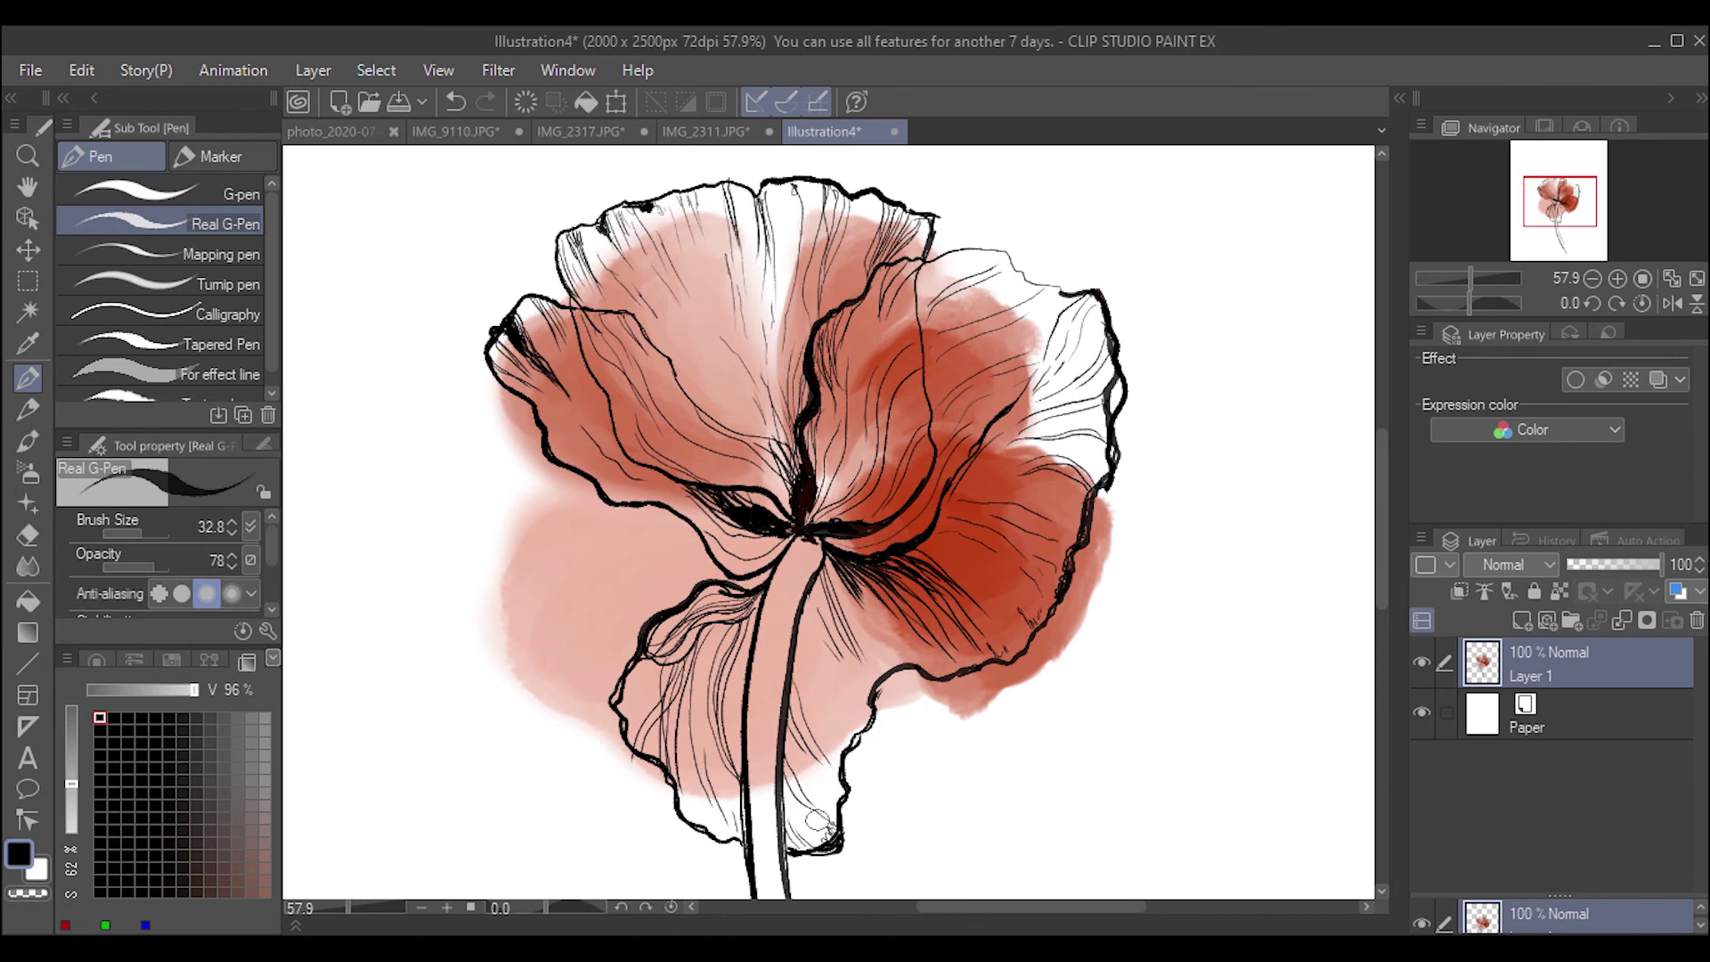
pyautogui.moveTo(793, 739); pyautogui.dragTo(826, 791)
pyautogui.moveTo(815, 682)
pyautogui.mouseDown()
pyautogui.moveTo(874, 720)
pyautogui.moveTo(845, 683)
pyautogui.moveTo(861, 691)
pyautogui.moveTo(876, 650)
pyautogui.moveTo(908, 657)
pyautogui.moveTo(883, 618)
pyautogui.moveTo(901, 653)
pyautogui.mouseUp()
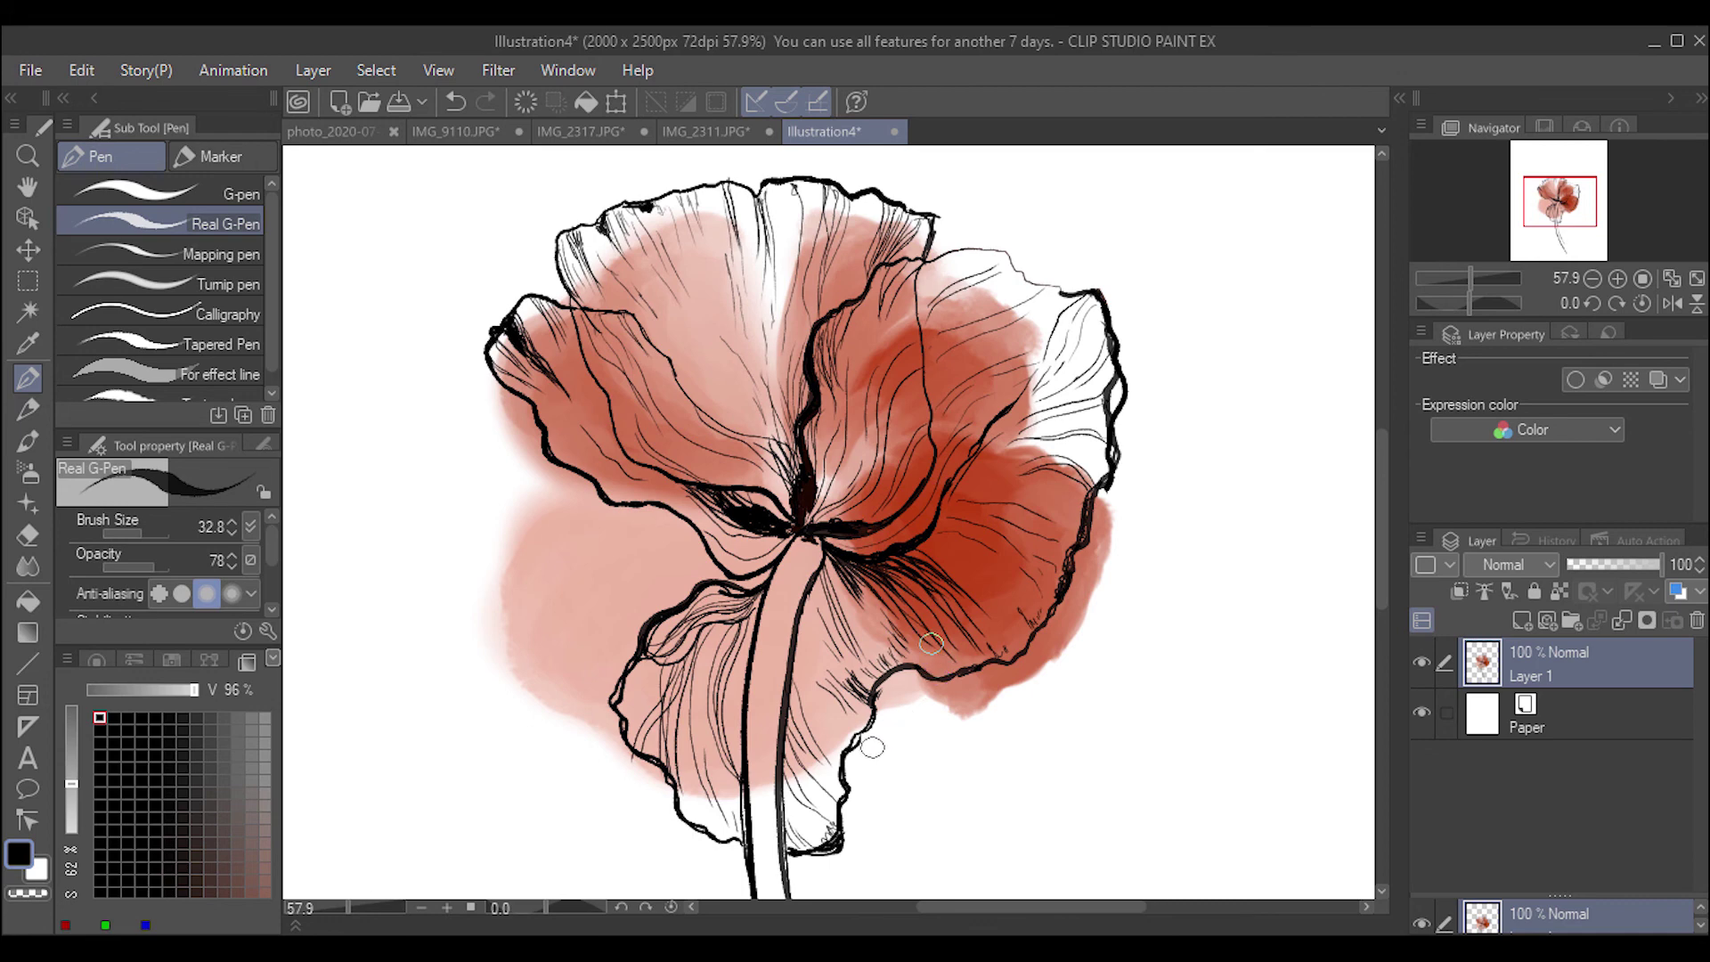
pyautogui.moveTo(869, 693); pyautogui.dragTo(818, 630)
# Thicken the left petal's tip, the top petal's upper rim and the folds of the lower petal left of the stem.
pyautogui.moveTo(509, 311); pyautogui.dragTo(534, 295)
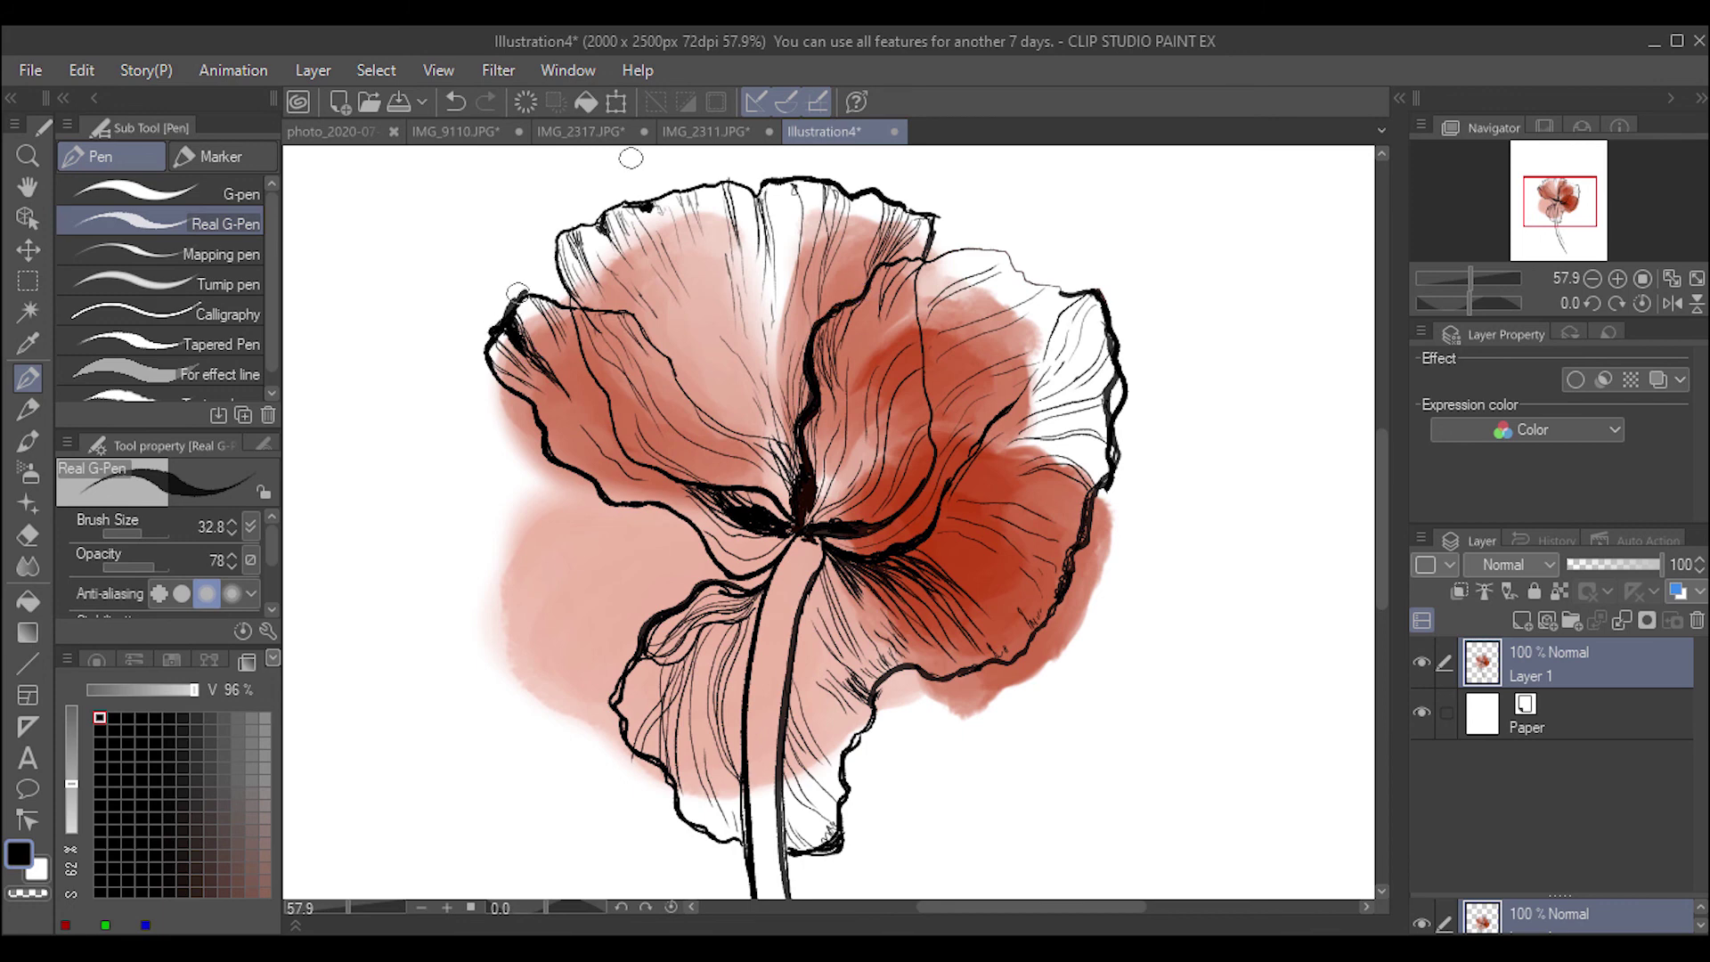
pyautogui.moveTo(643, 206); pyautogui.dragTo(672, 281)
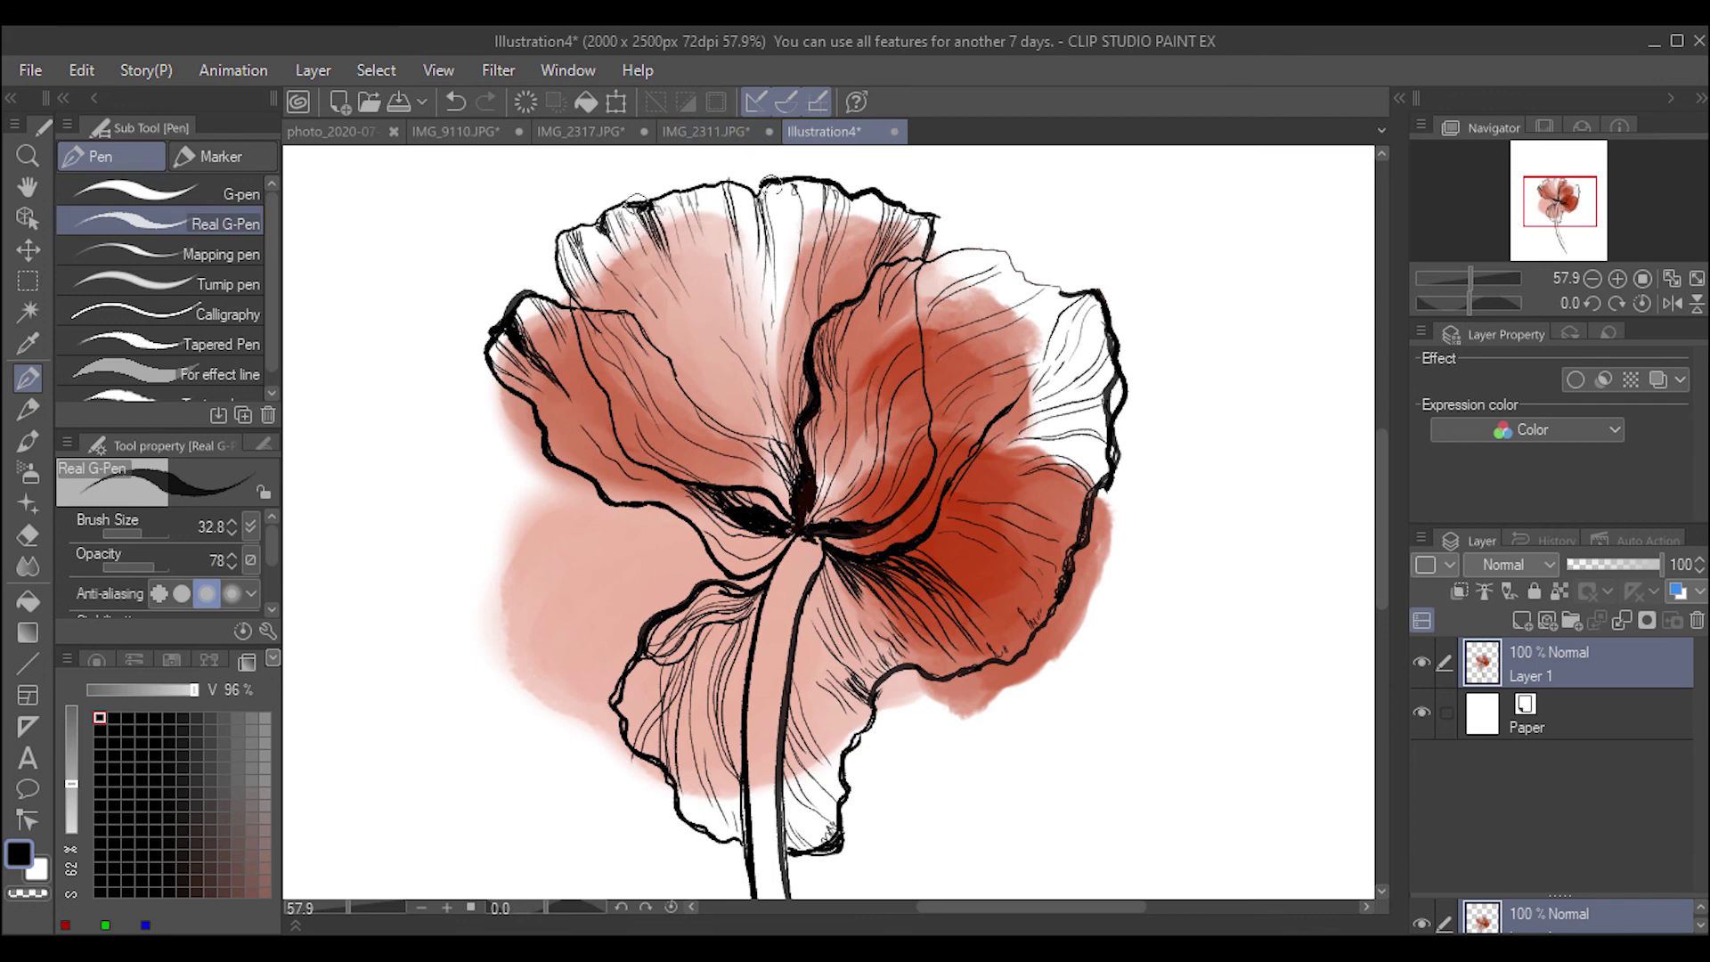
pyautogui.moveTo(771, 184)
pyautogui.mouseDown()
pyautogui.moveTo(853, 210)
pyautogui.moveTo(797, 192)
pyautogui.mouseUp()
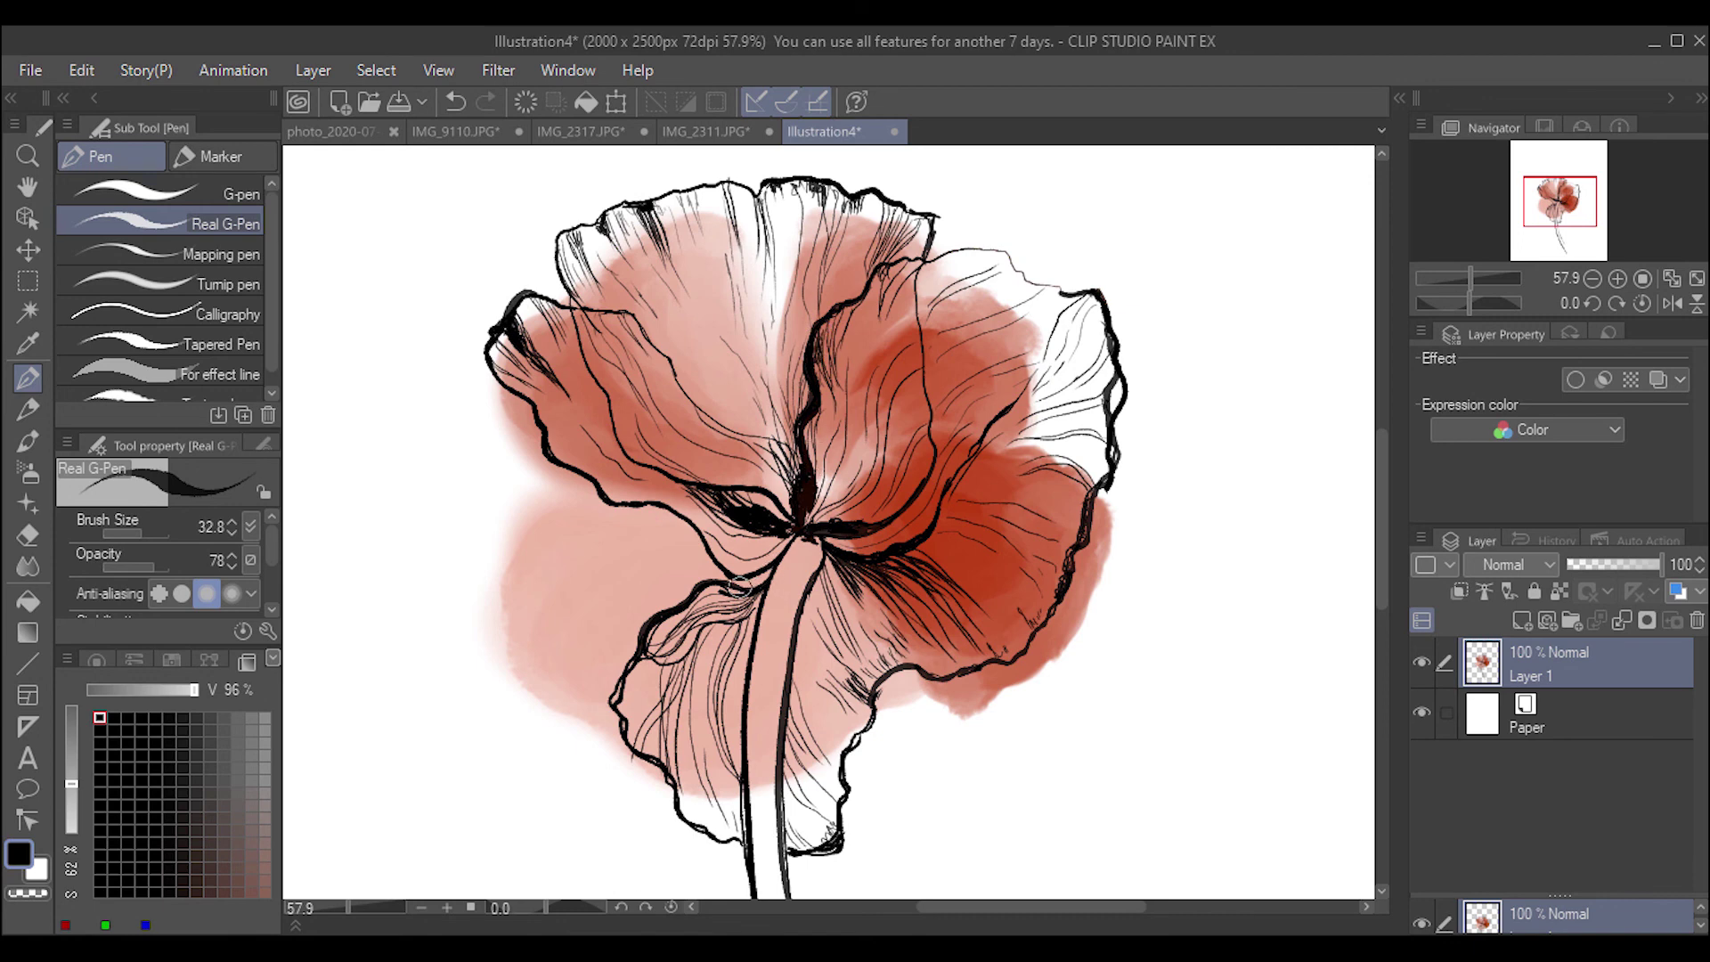
pyautogui.moveTo(753, 619); pyautogui.dragTo(646, 664)
pyautogui.moveTo(748, 613)
pyautogui.mouseDown()
pyautogui.moveTo(634, 661)
pyautogui.moveTo(724, 618)
pyautogui.mouseUp()
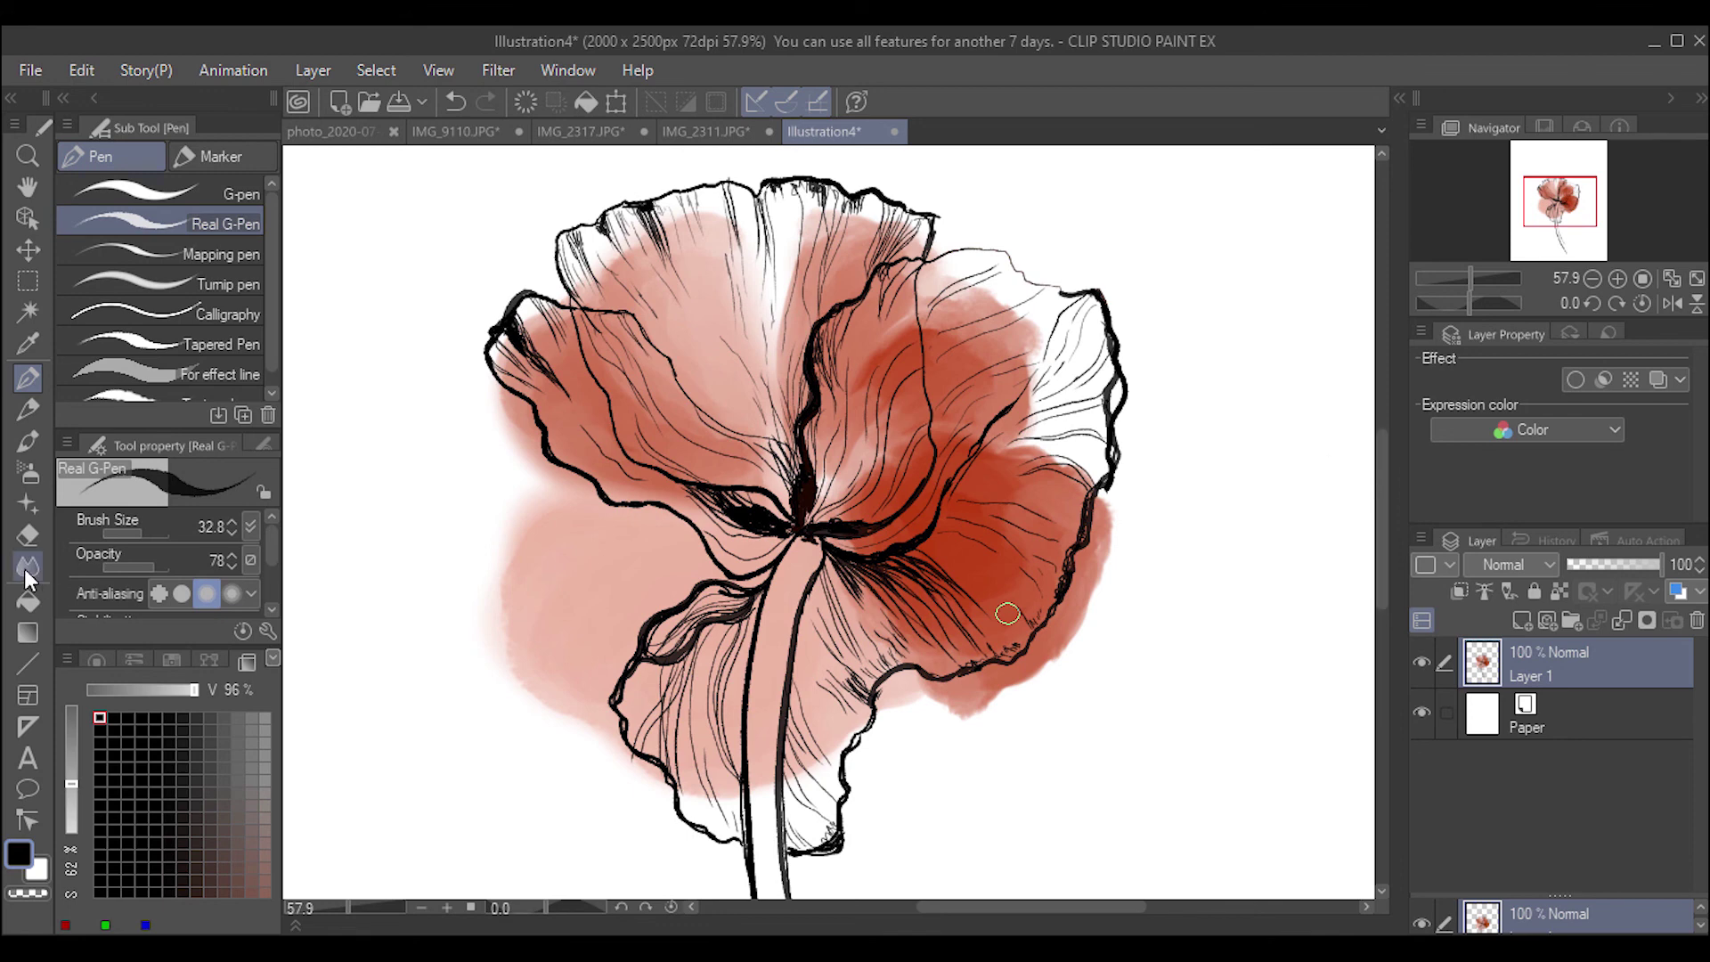
# Pick a dark green (H 125, S 88, V 38) and try thin pen strokes on the upper stem, ending with the Turnip pen.
pyautogui.click(96, 660)
pyautogui.moveTo(265, 767); pyautogui.dragTo(260, 750)
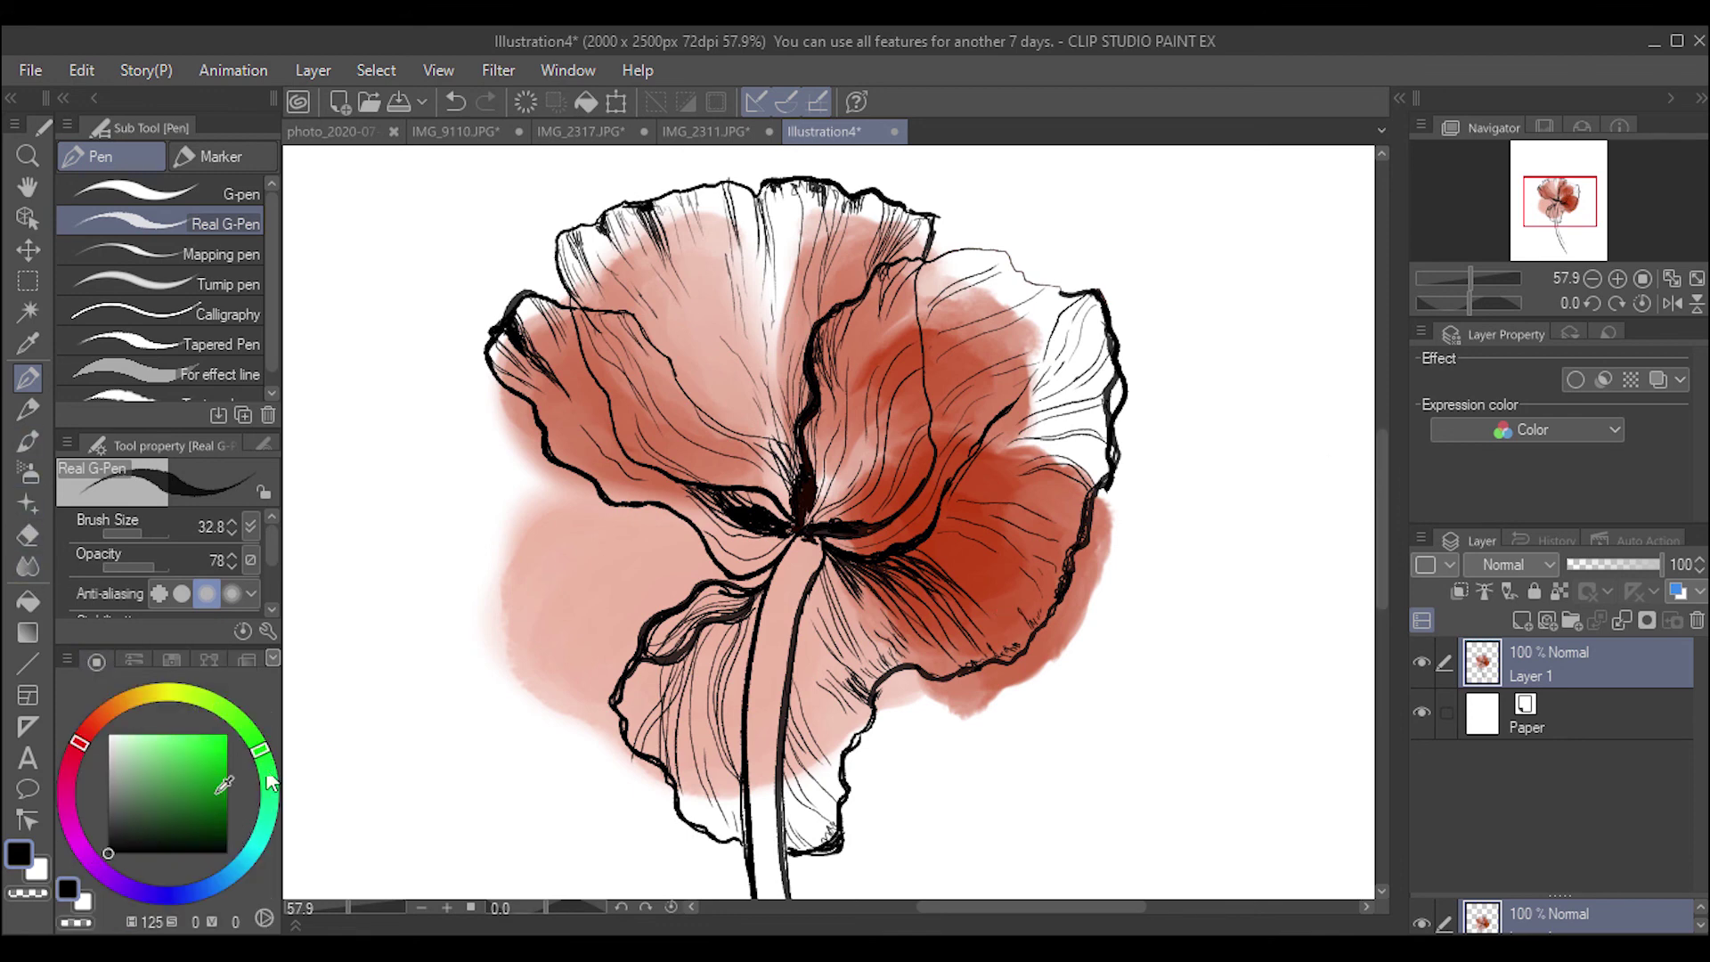
pyautogui.click(213, 808)
pyautogui.moveTo(761, 655)
pyautogui.mouseDown()
pyautogui.moveTo(779, 577)
pyautogui.moveTo(754, 679)
pyautogui.mouseUp()
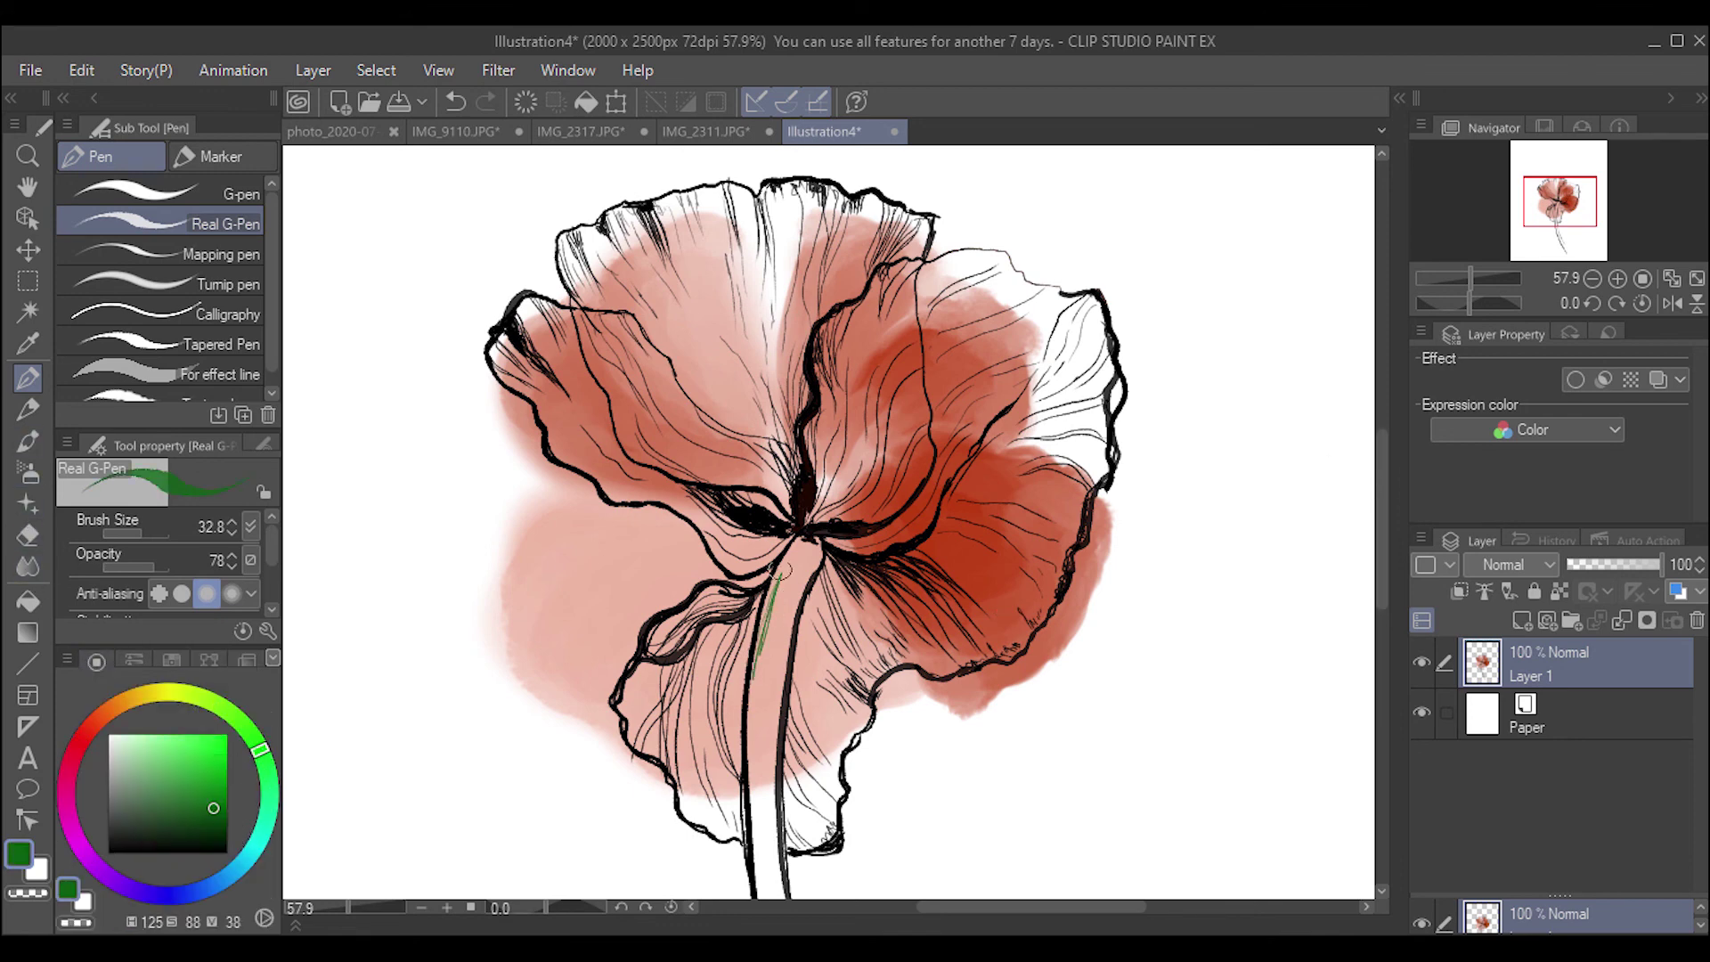
pyautogui.click(210, 376)
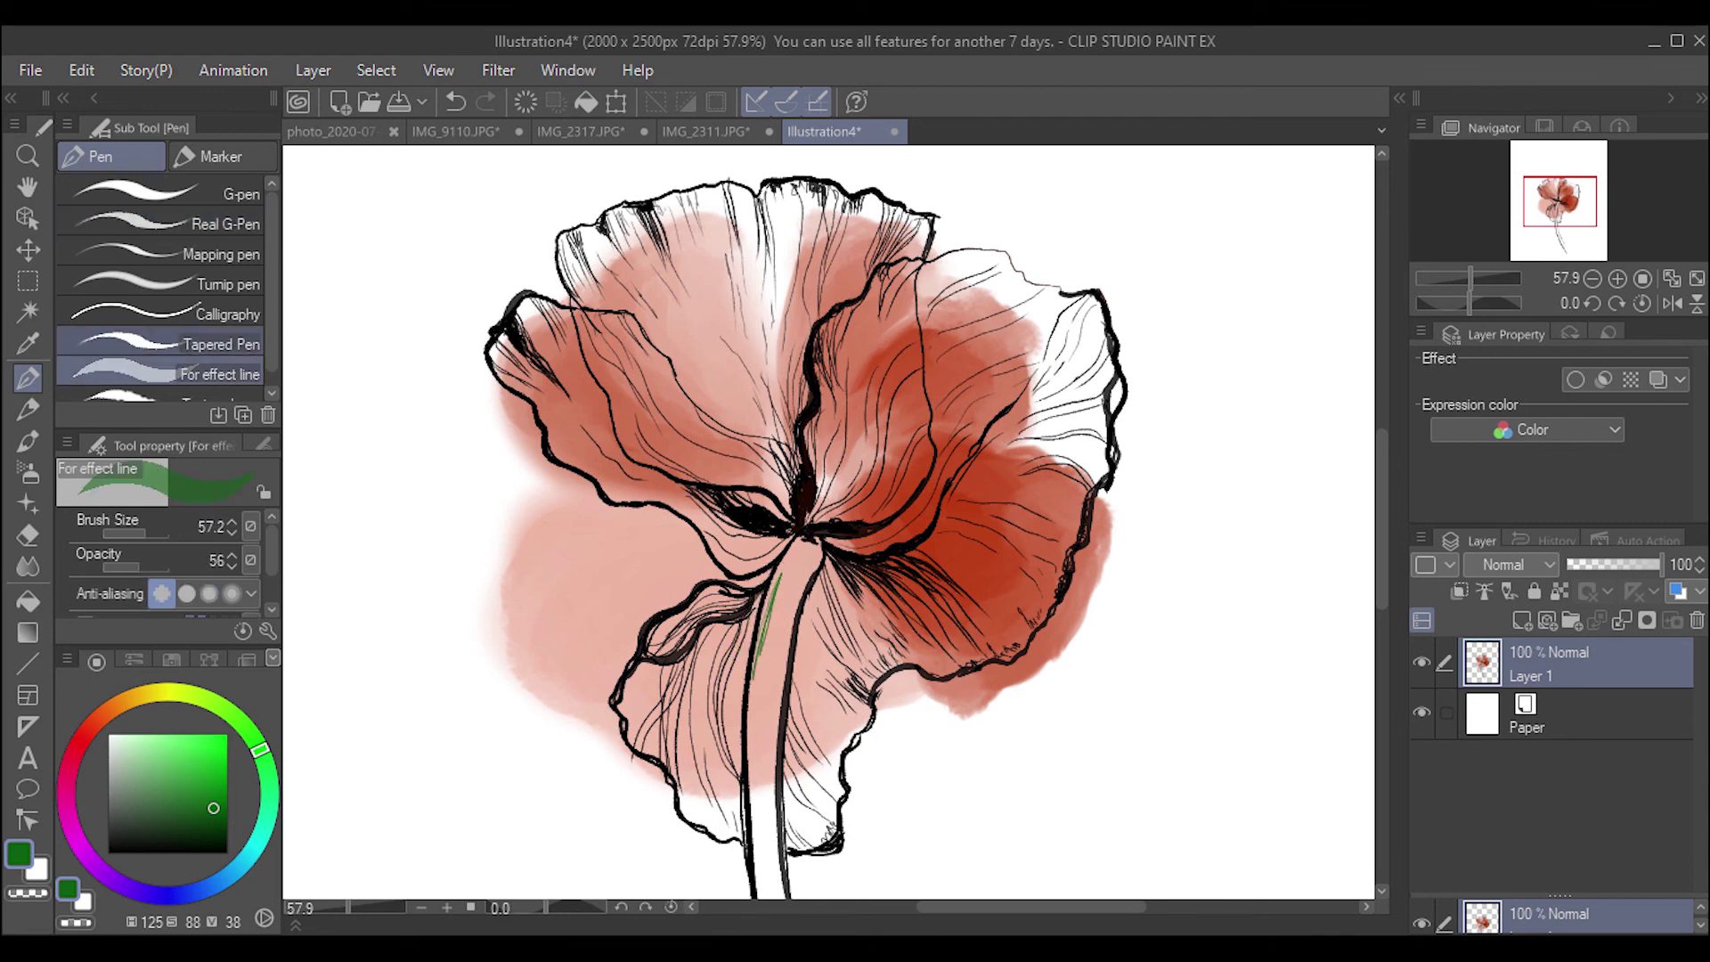
pyautogui.click(201, 283)
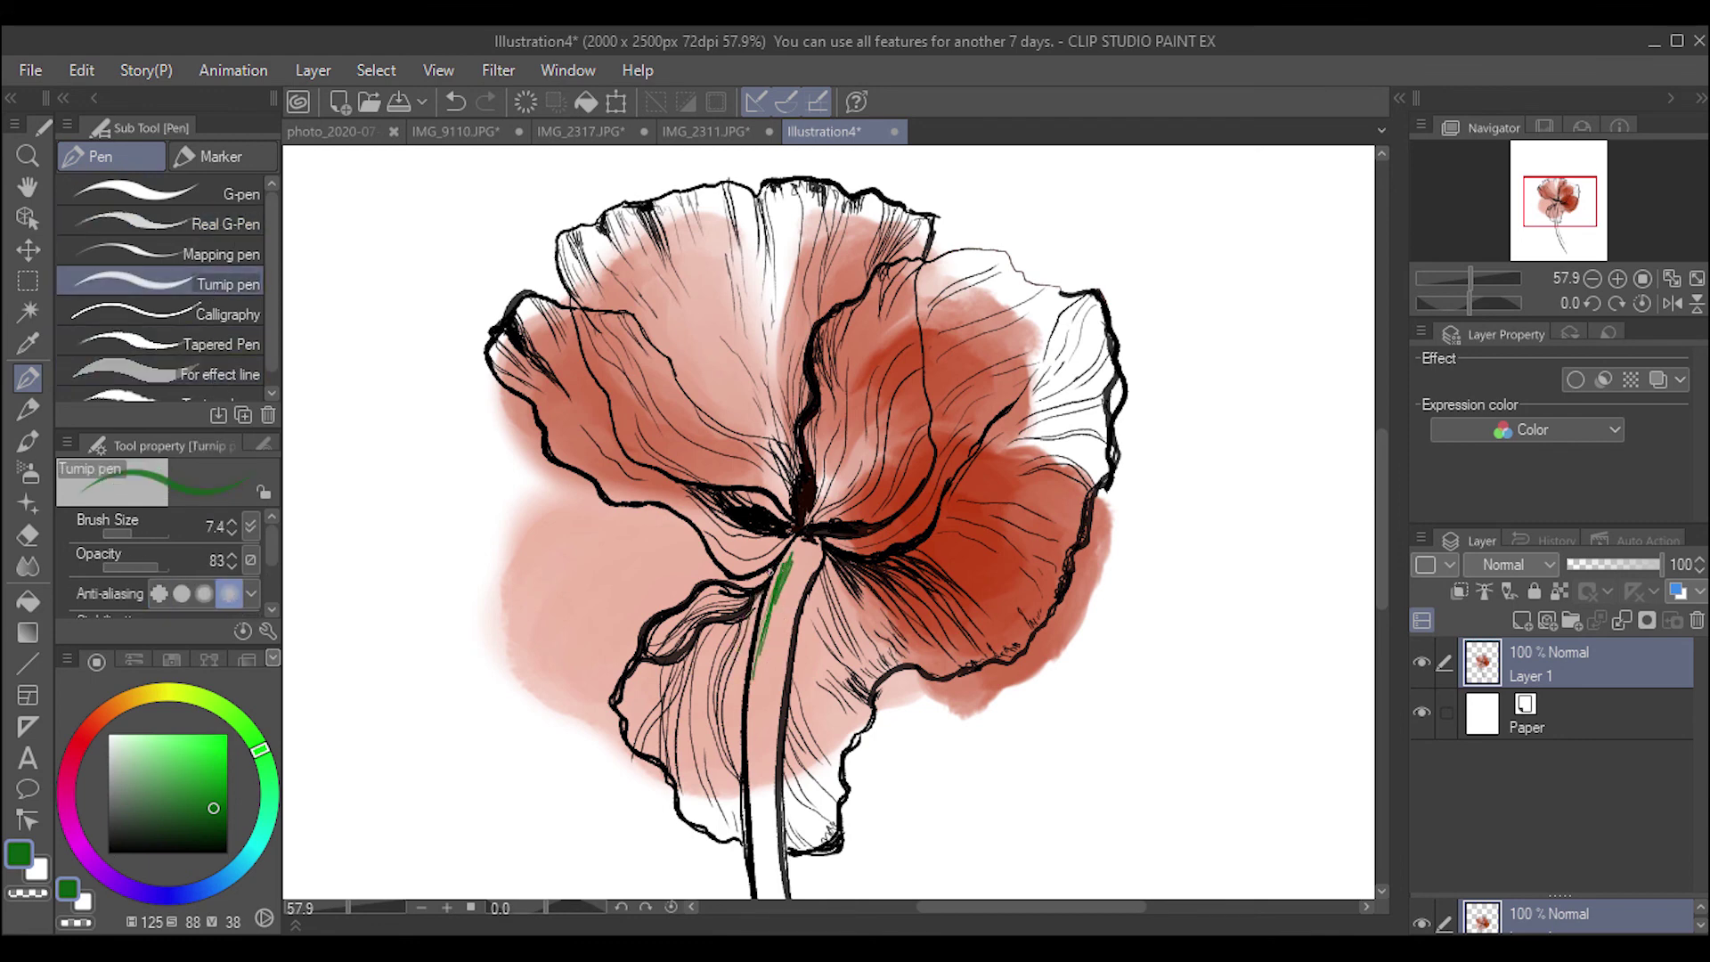
# Paint the upper stem's left side with the Oil paint flat brush in dark green and a brighter green (H 125, S 78, V 62).
pyautogui.press('b')
pyautogui.click(240, 157)
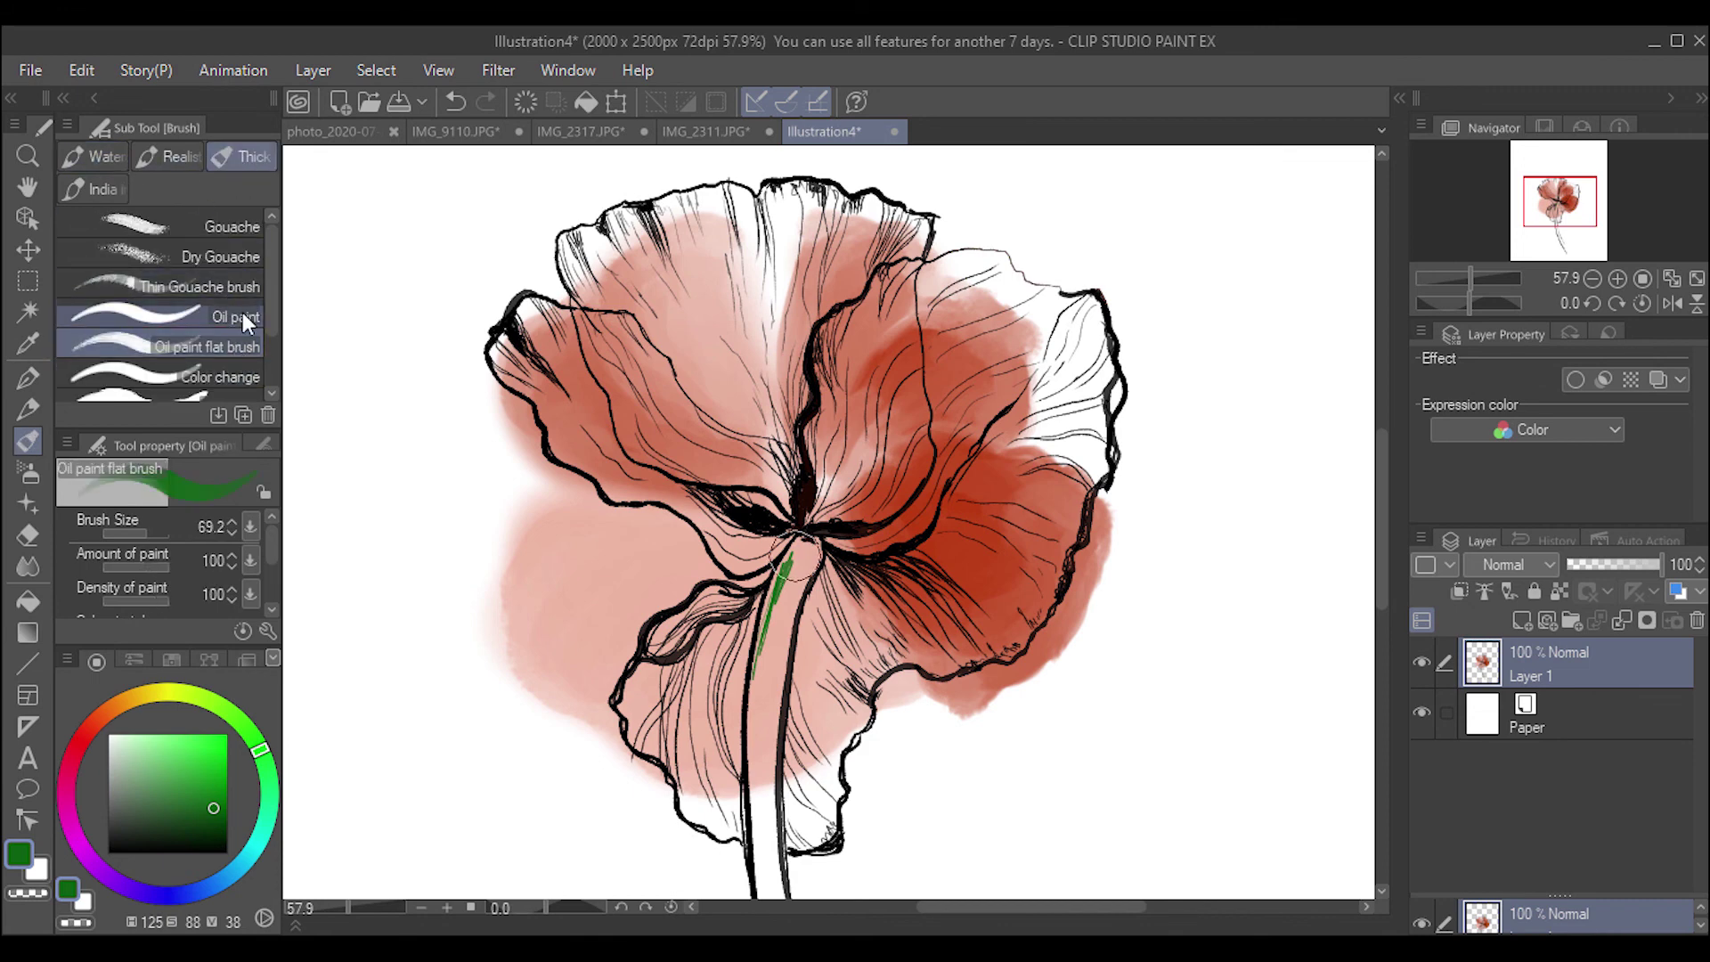
pyautogui.moveTo(791, 557); pyautogui.dragTo(751, 768)
pyautogui.click(201, 779)
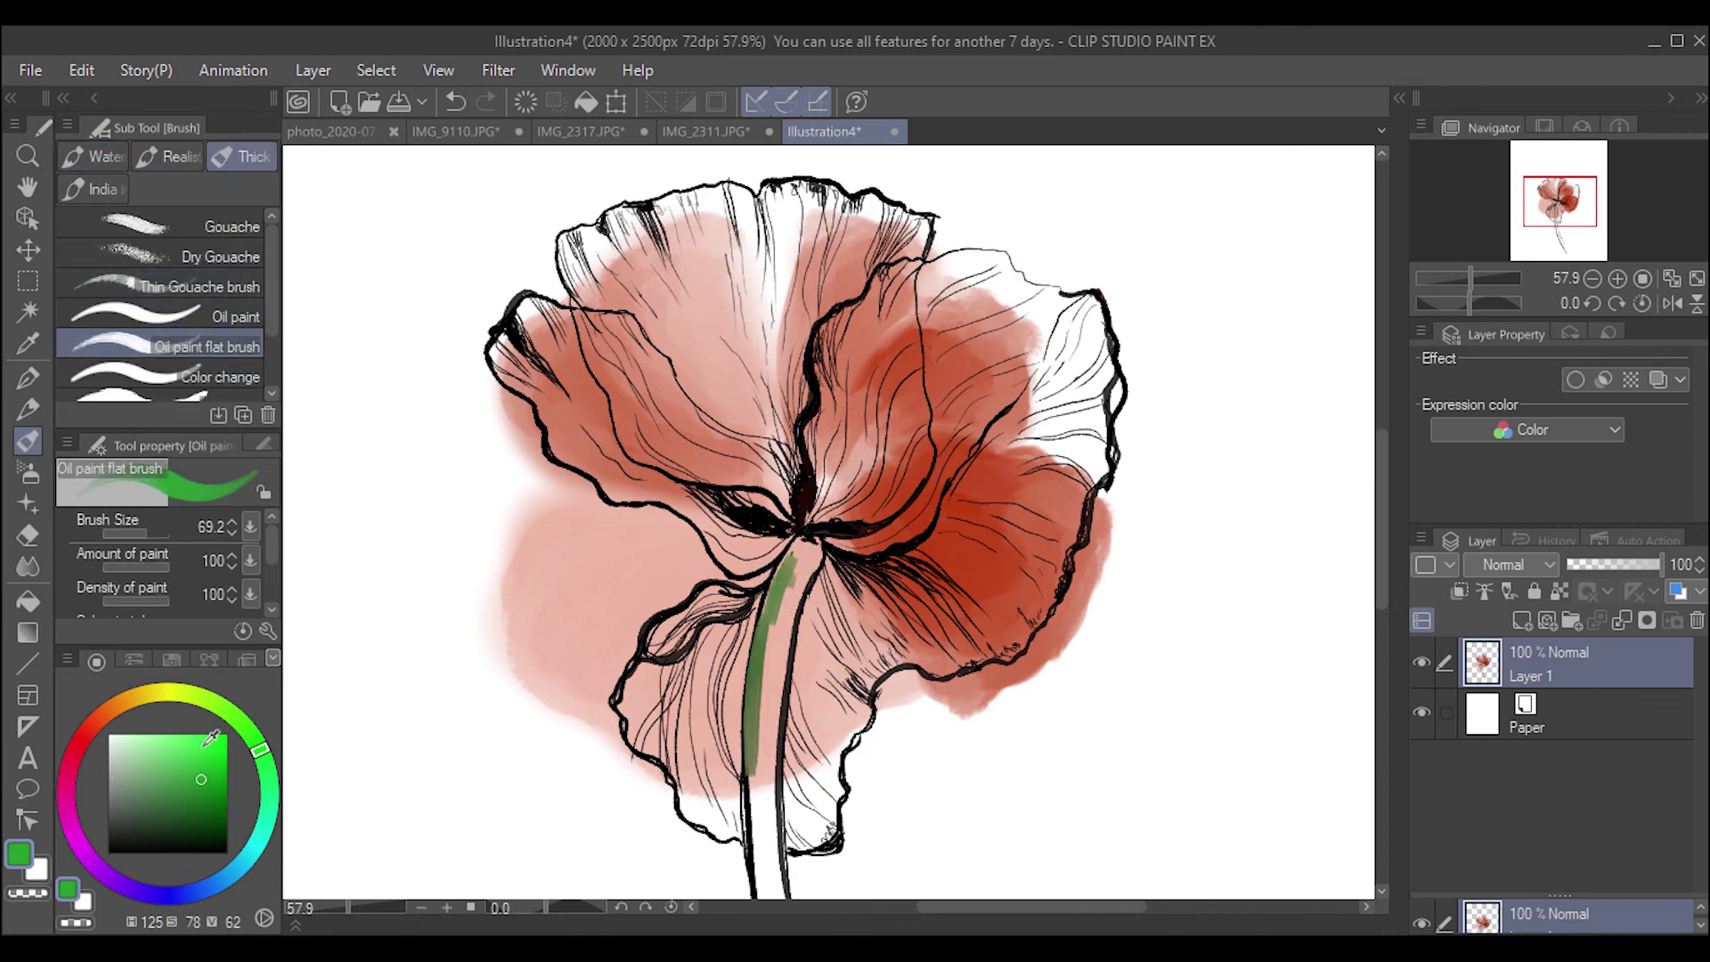
pyautogui.moveTo(772, 615)
pyautogui.mouseDown()
pyautogui.moveTo(757, 673)
pyautogui.moveTo(798, 544)
pyautogui.moveTo(759, 677)
pyautogui.mouseUp()
# Continue the green strokes down the left side of the middle and lower stem with the Oil paint flat brush.
pyautogui.moveTo(1379, 525); pyautogui.dragTo(1379, 591)
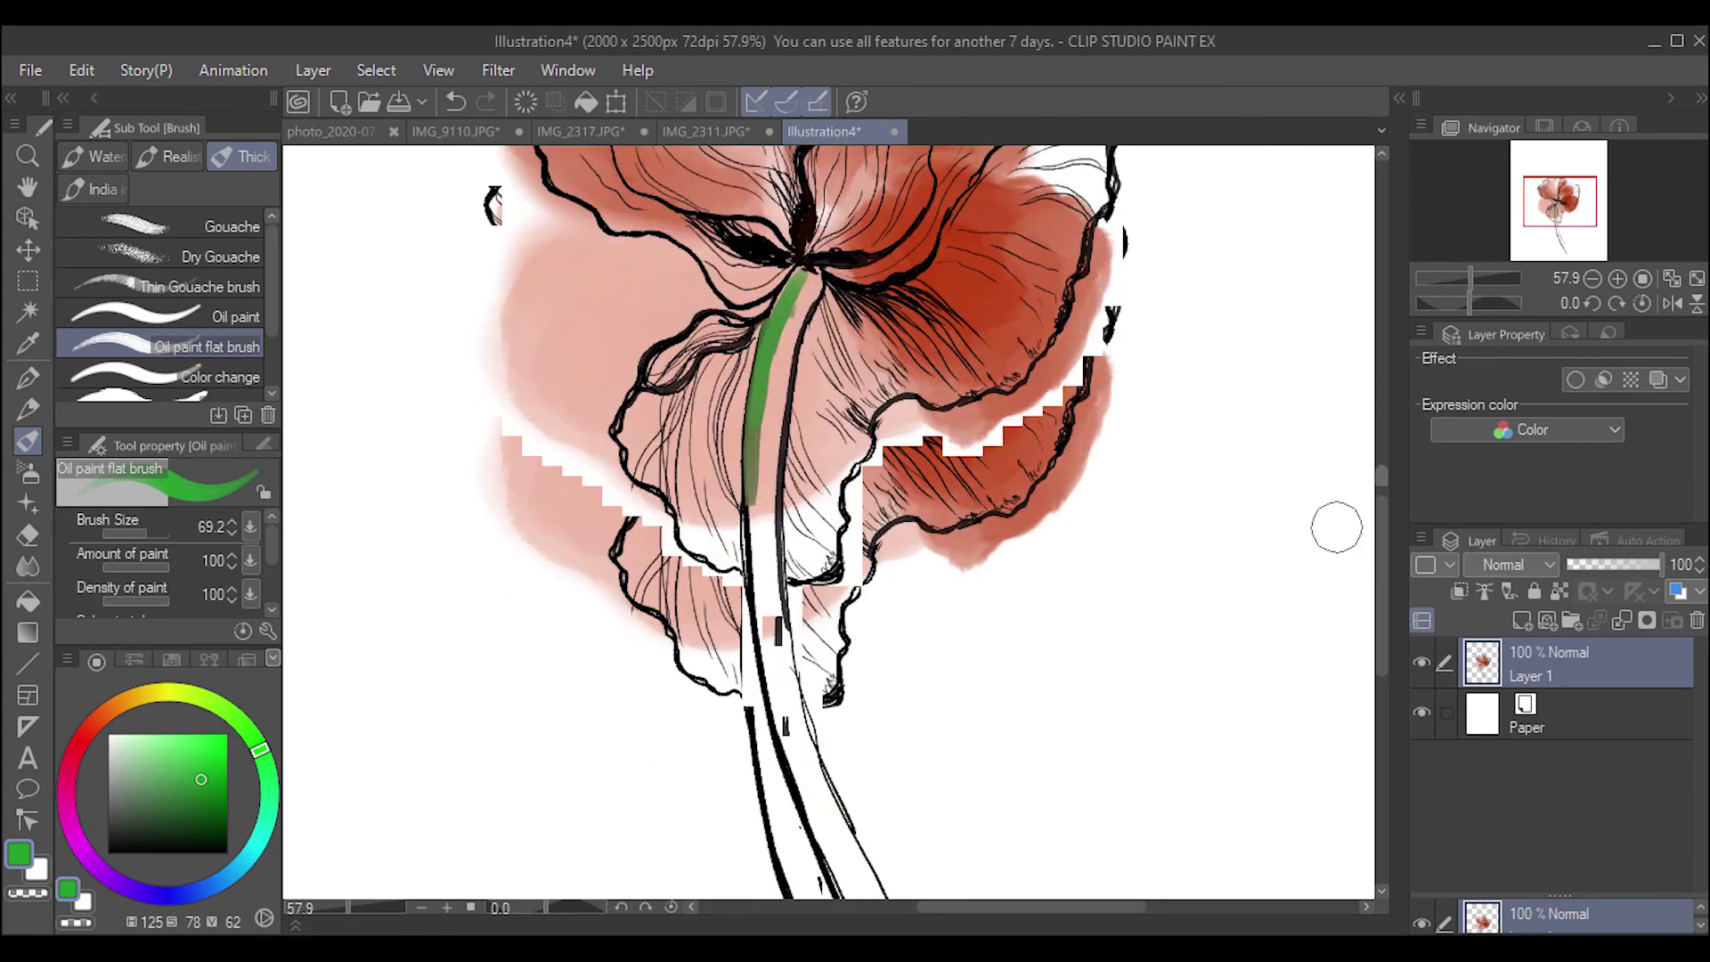
pyautogui.moveTo(741, 524); pyautogui.dragTo(744, 652)
pyautogui.moveTo(752, 579); pyautogui.dragTo(802, 793)
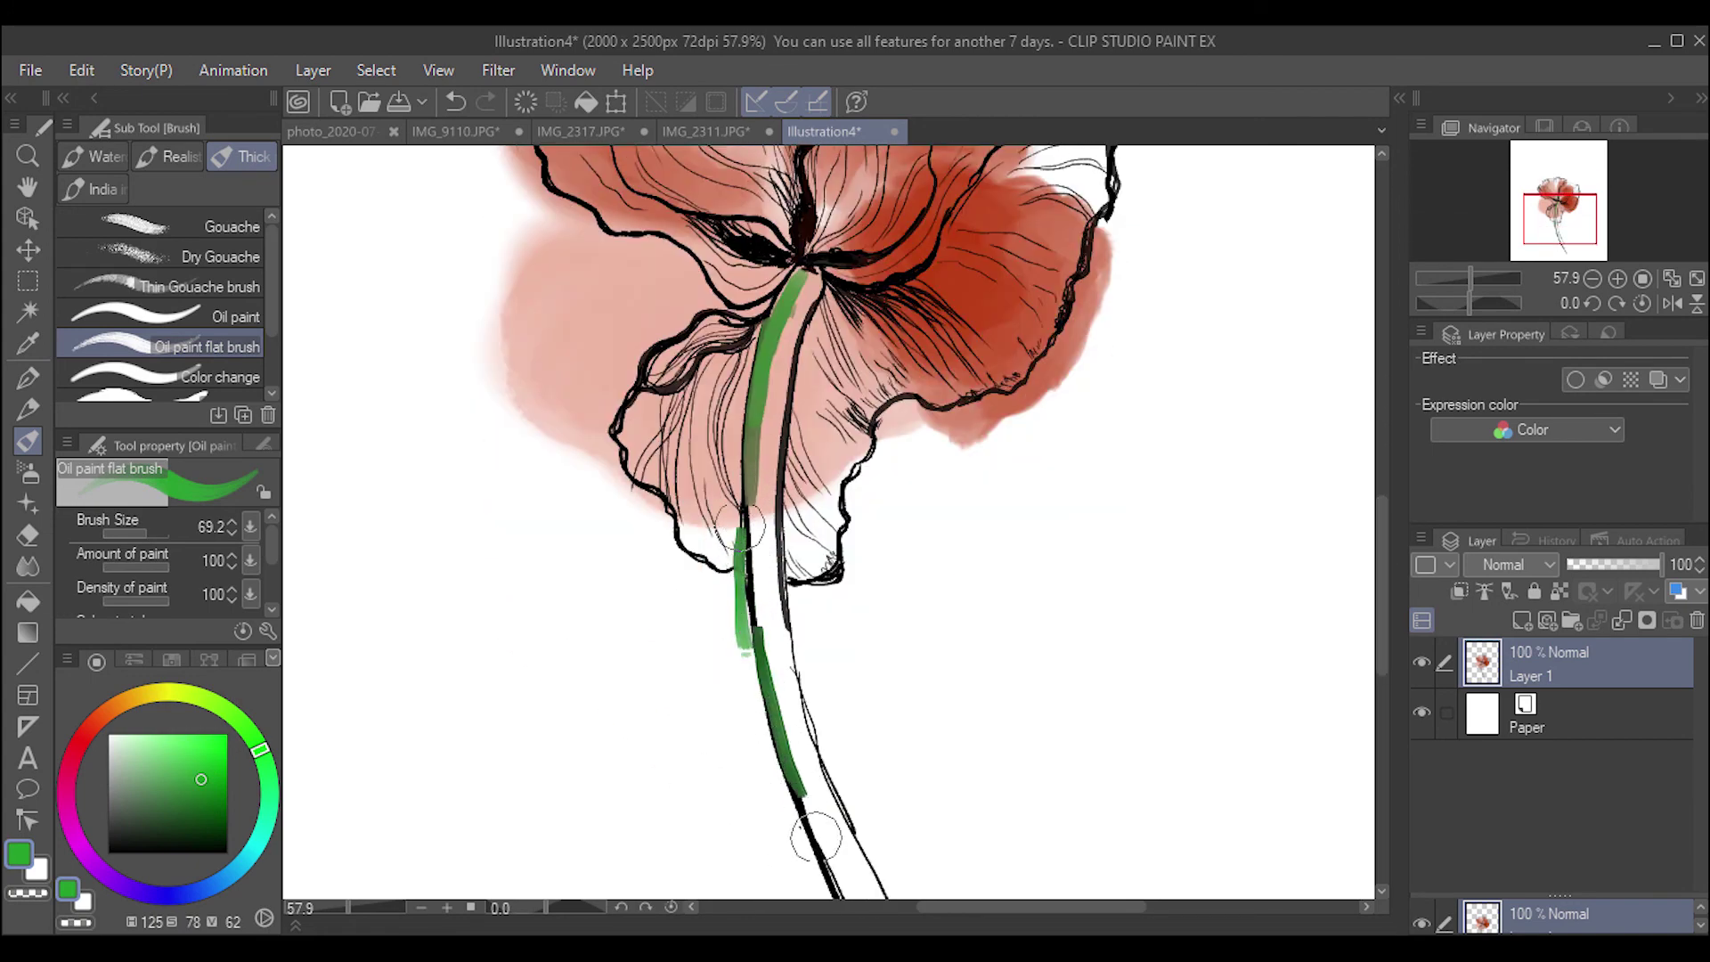
pyautogui.hotkey('ctrl', 'z')
pyautogui.hotkey('ctrl', 'y')
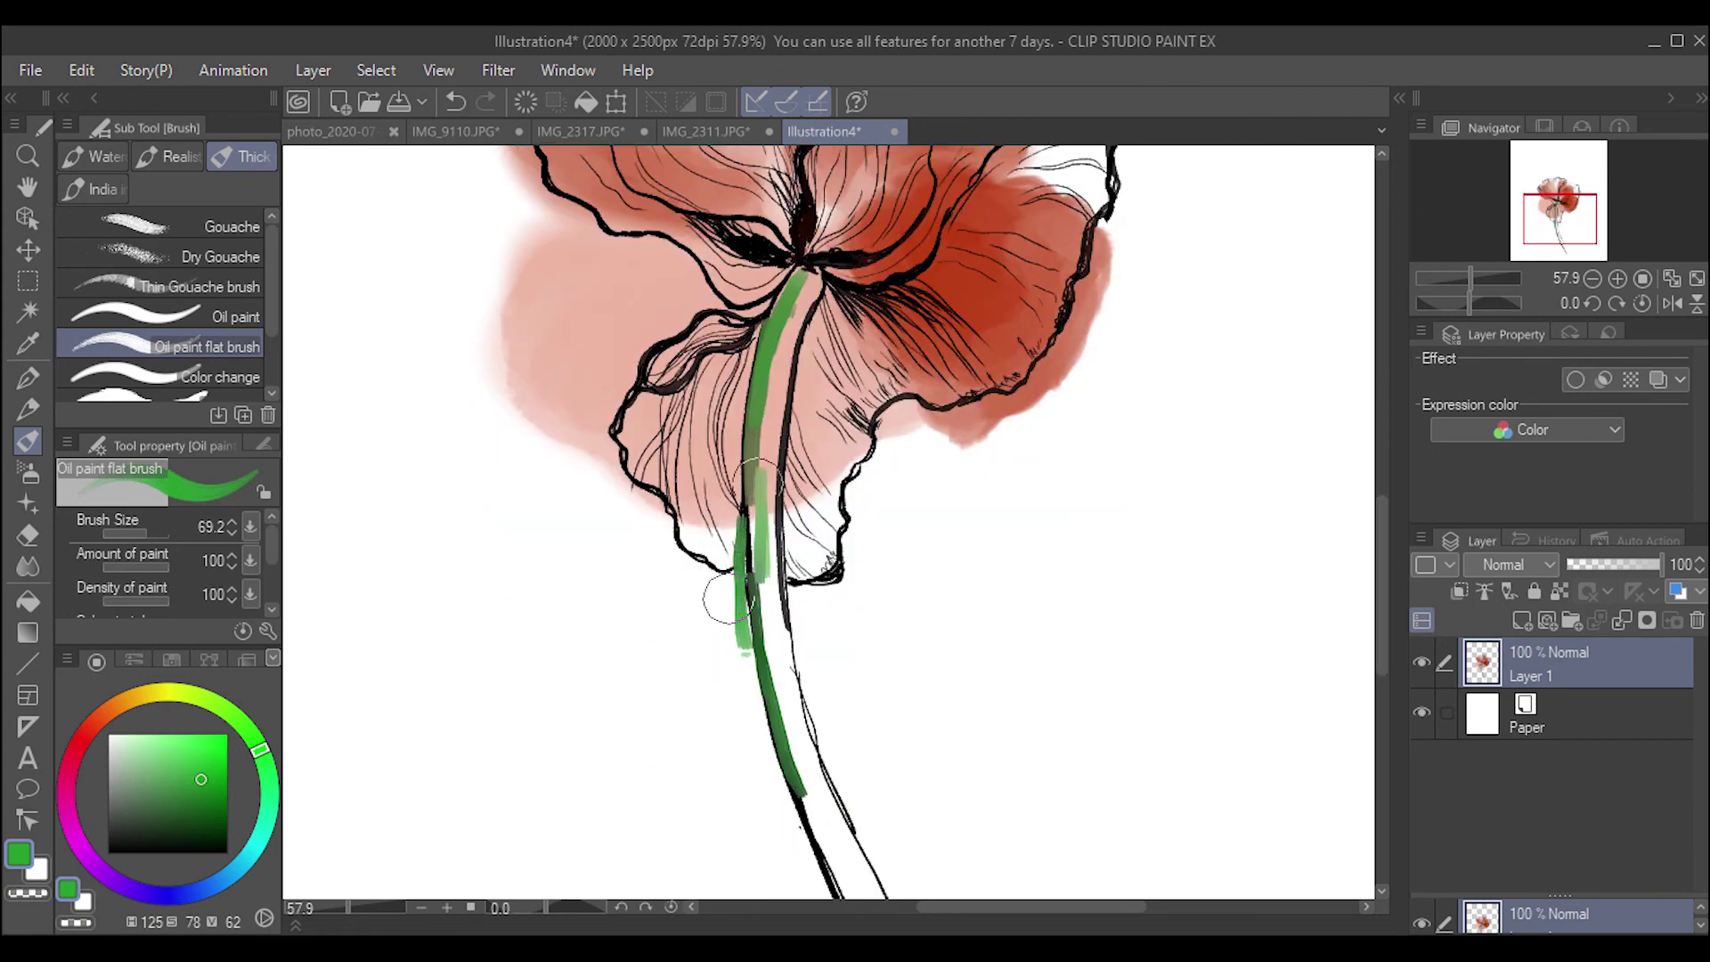
# Fill the stem with lighter green strokes (H 125, S 63, V 74) down its length and up to the flower base.
pyautogui.click(183, 765)
pyautogui.moveTo(762, 474)
pyautogui.mouseDown()
pyautogui.moveTo(777, 696)
pyautogui.moveTo(841, 882)
pyautogui.mouseUp()
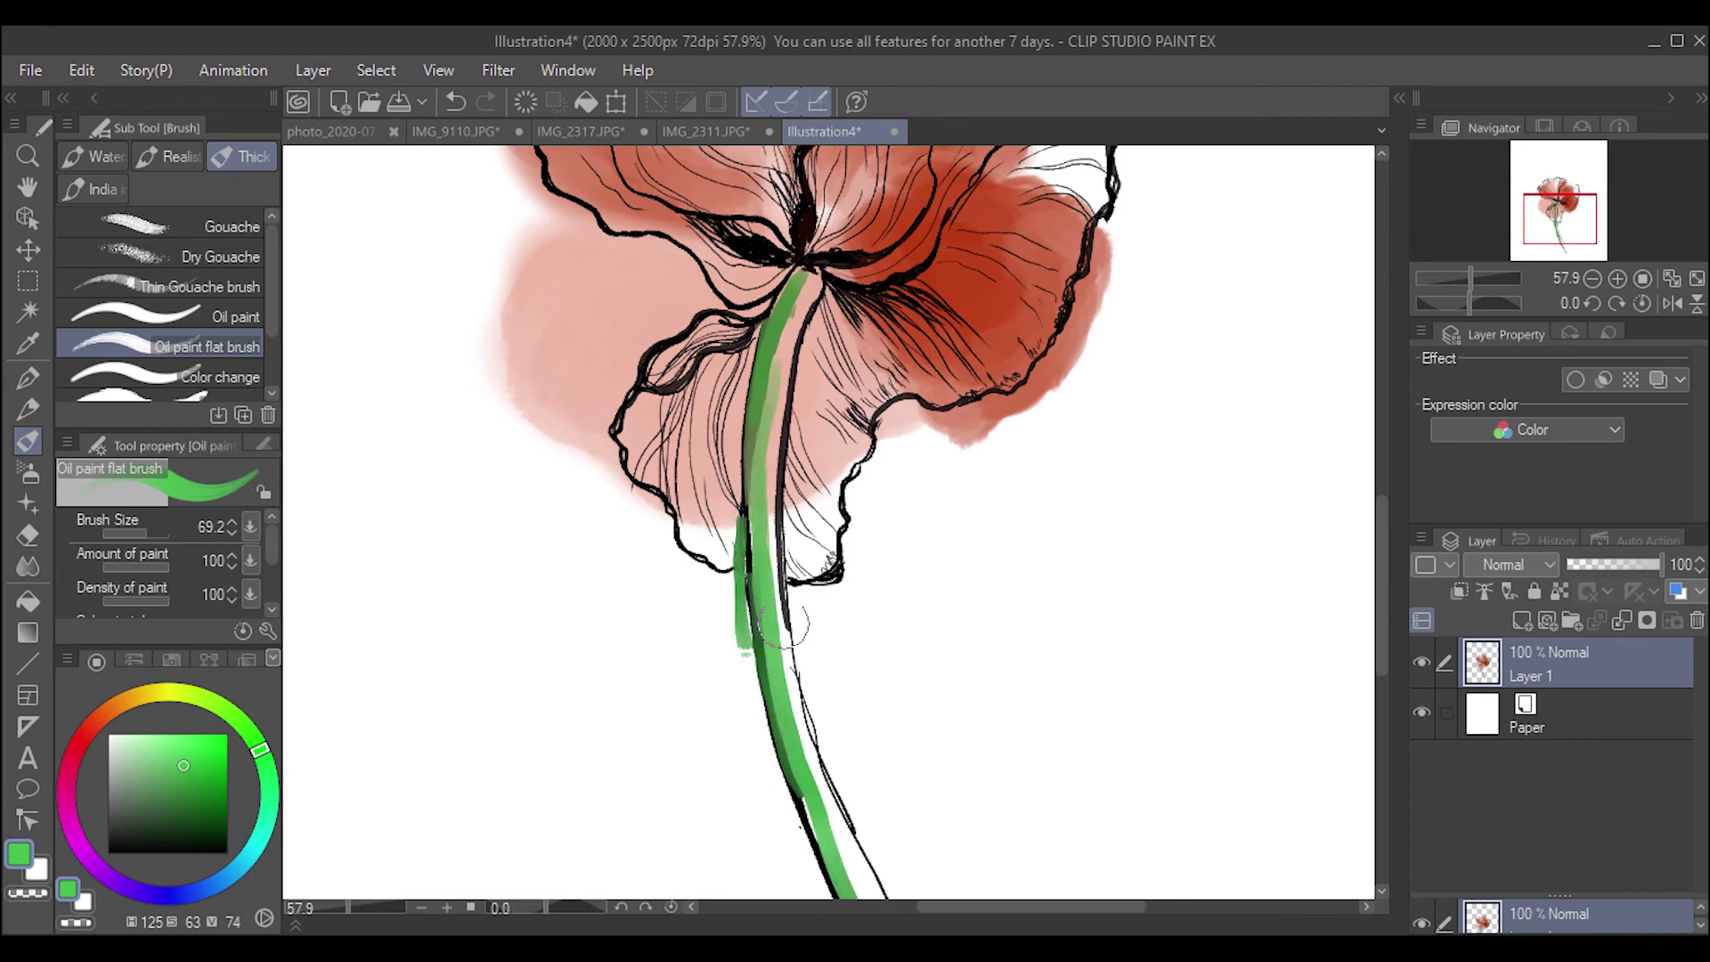
pyautogui.moveTo(739, 622); pyautogui.dragTo(811, 910)
pyautogui.moveTo(1381, 598); pyautogui.dragTo(1382, 549)
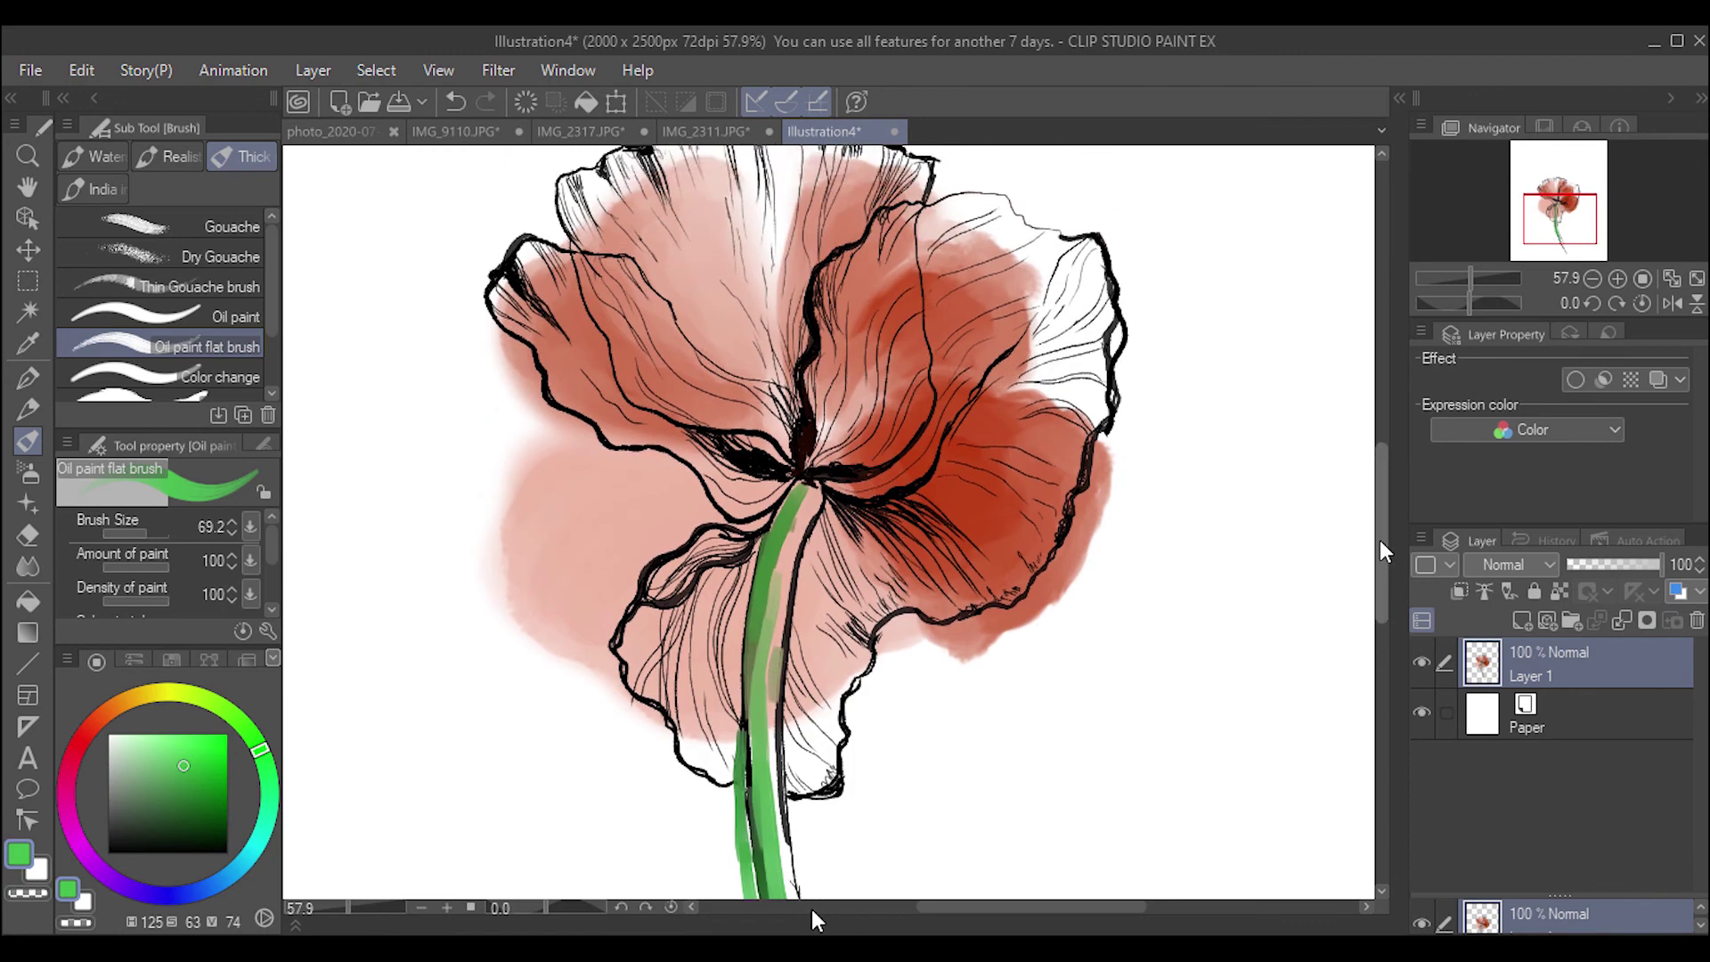
pyautogui.moveTo(772, 613); pyautogui.dragTo(814, 481)
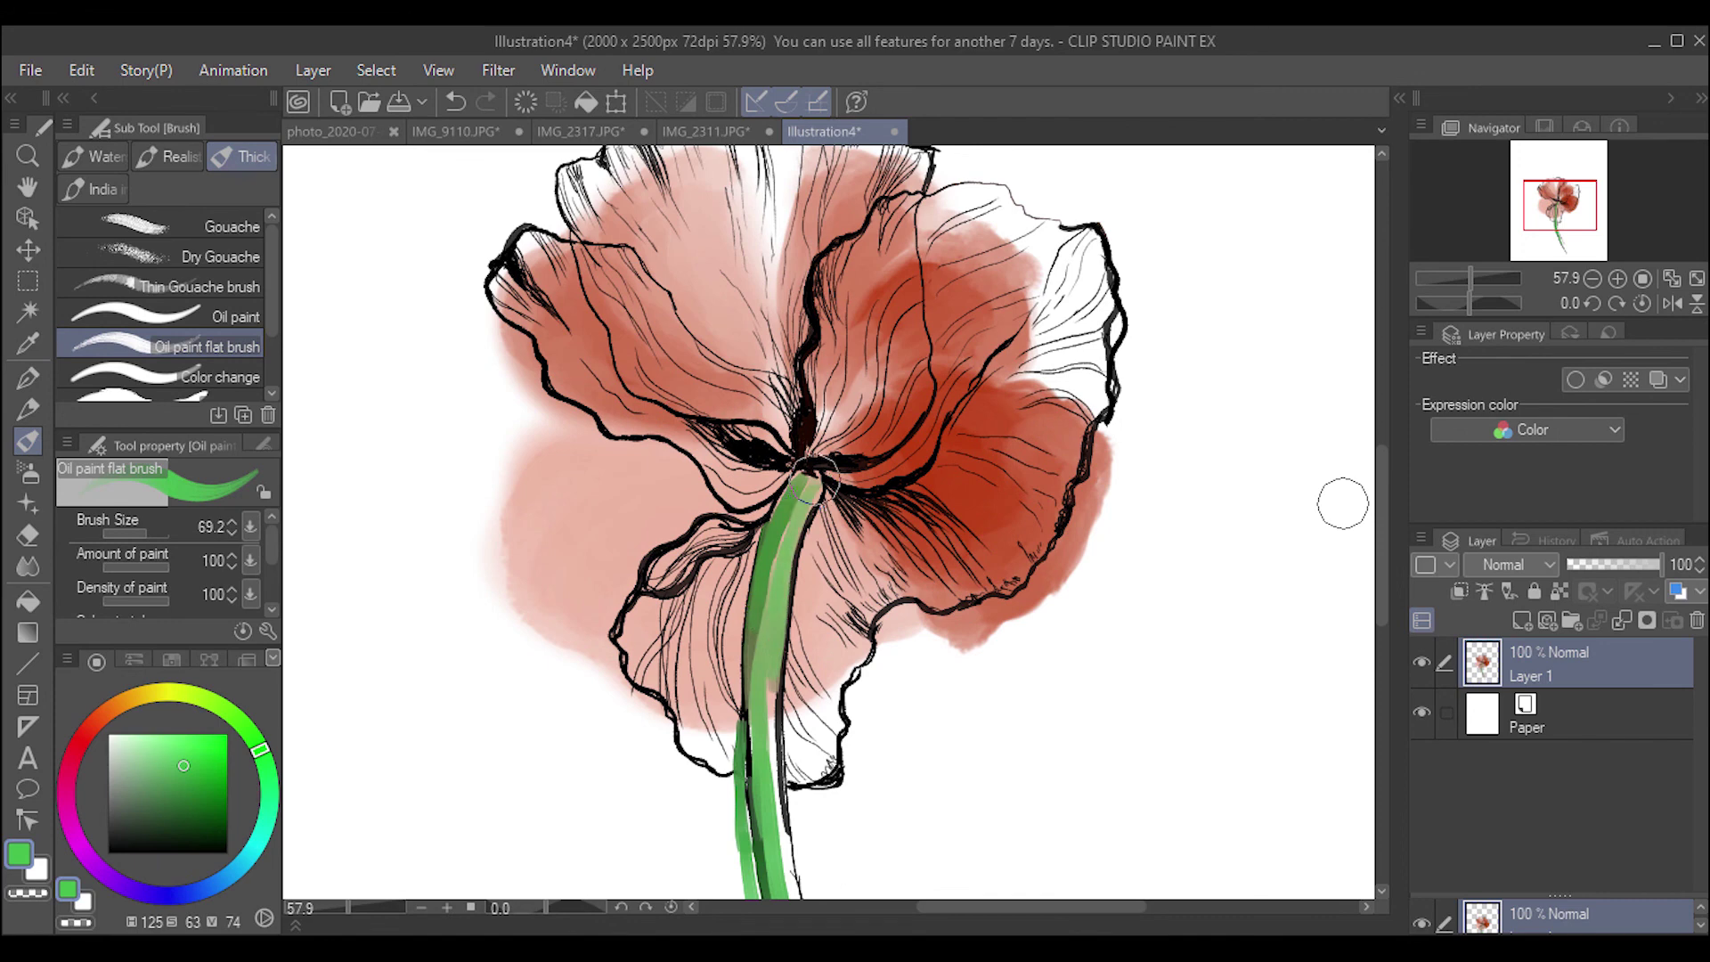
# Switch to the Turnip pen, set the colour to black, and ink dark shading lines down the stem from the flower base.
pyautogui.press('p')
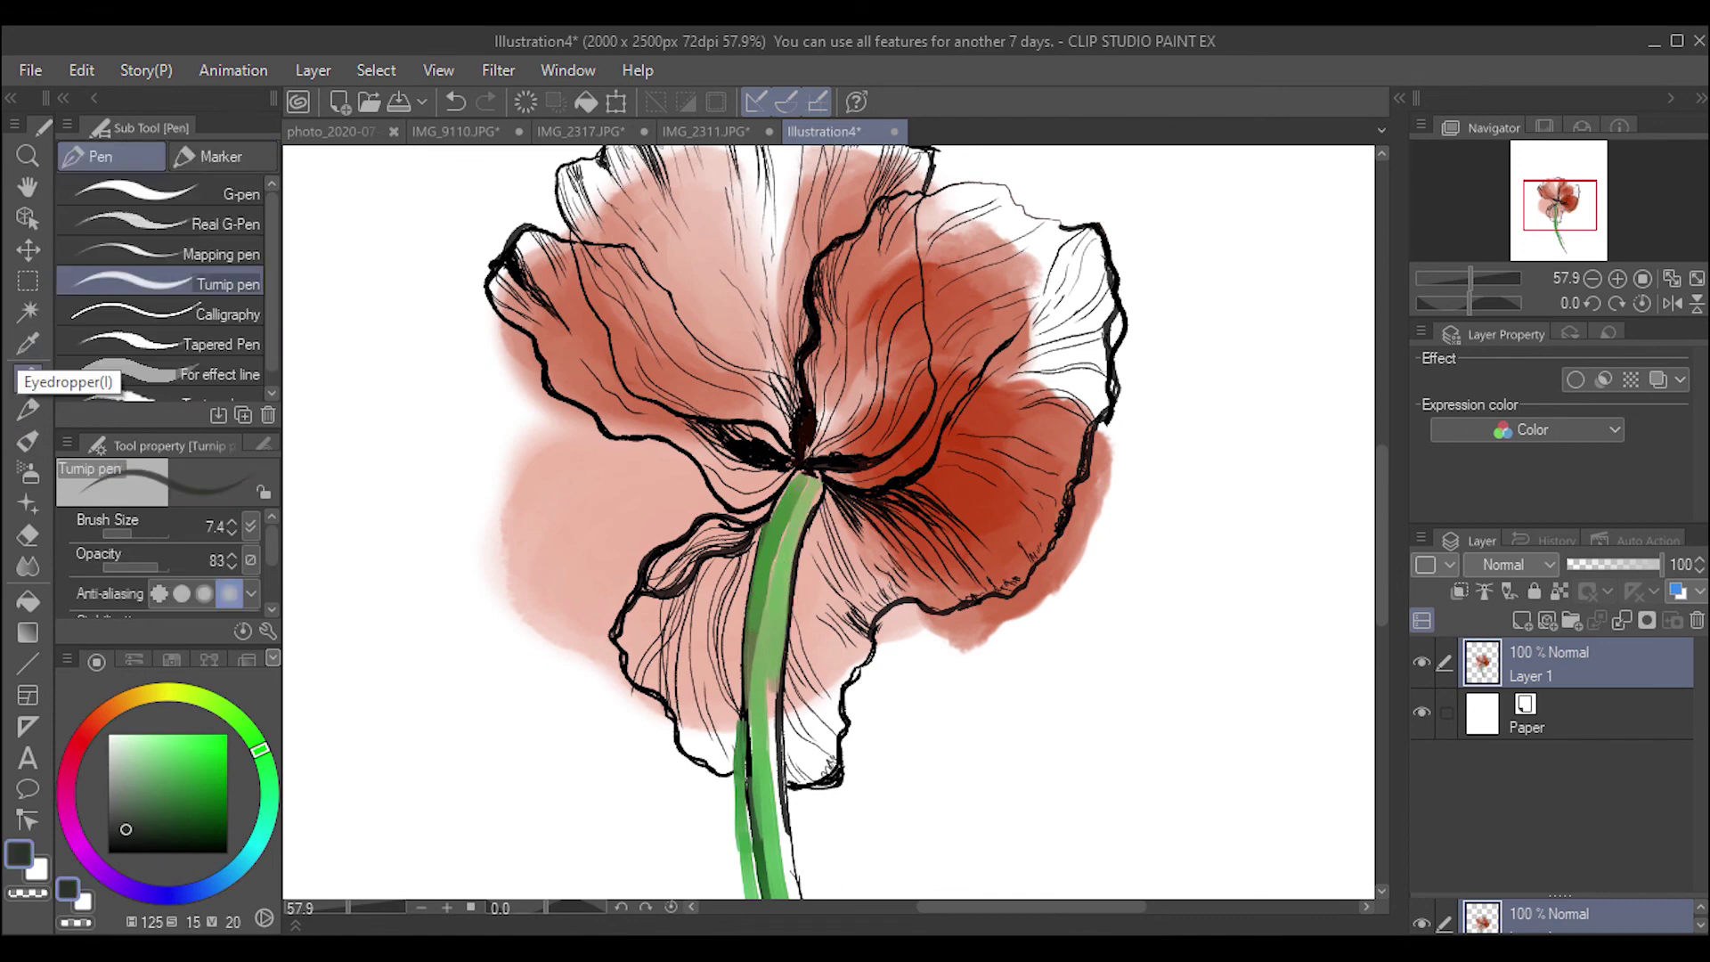
pyautogui.keyDown('alt'); pyautogui.click(780, 508); pyautogui.keyUp('alt')
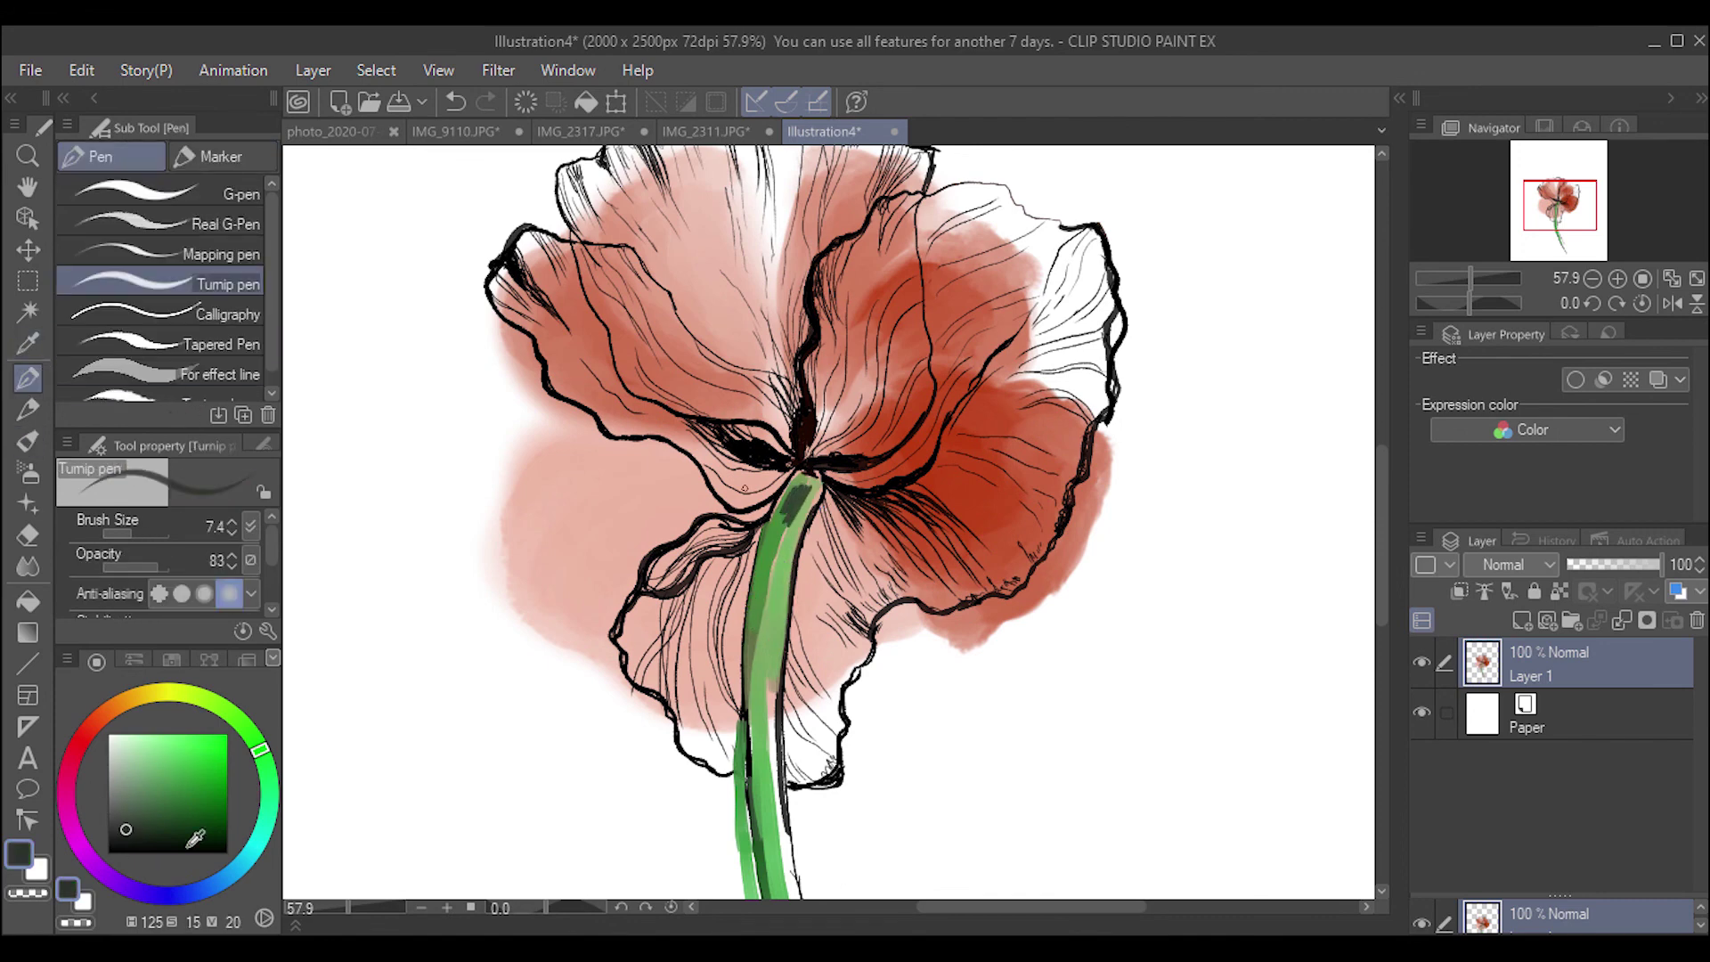
pyautogui.click(112, 843)
pyautogui.click(243, 659)
pyautogui.click(103, 713)
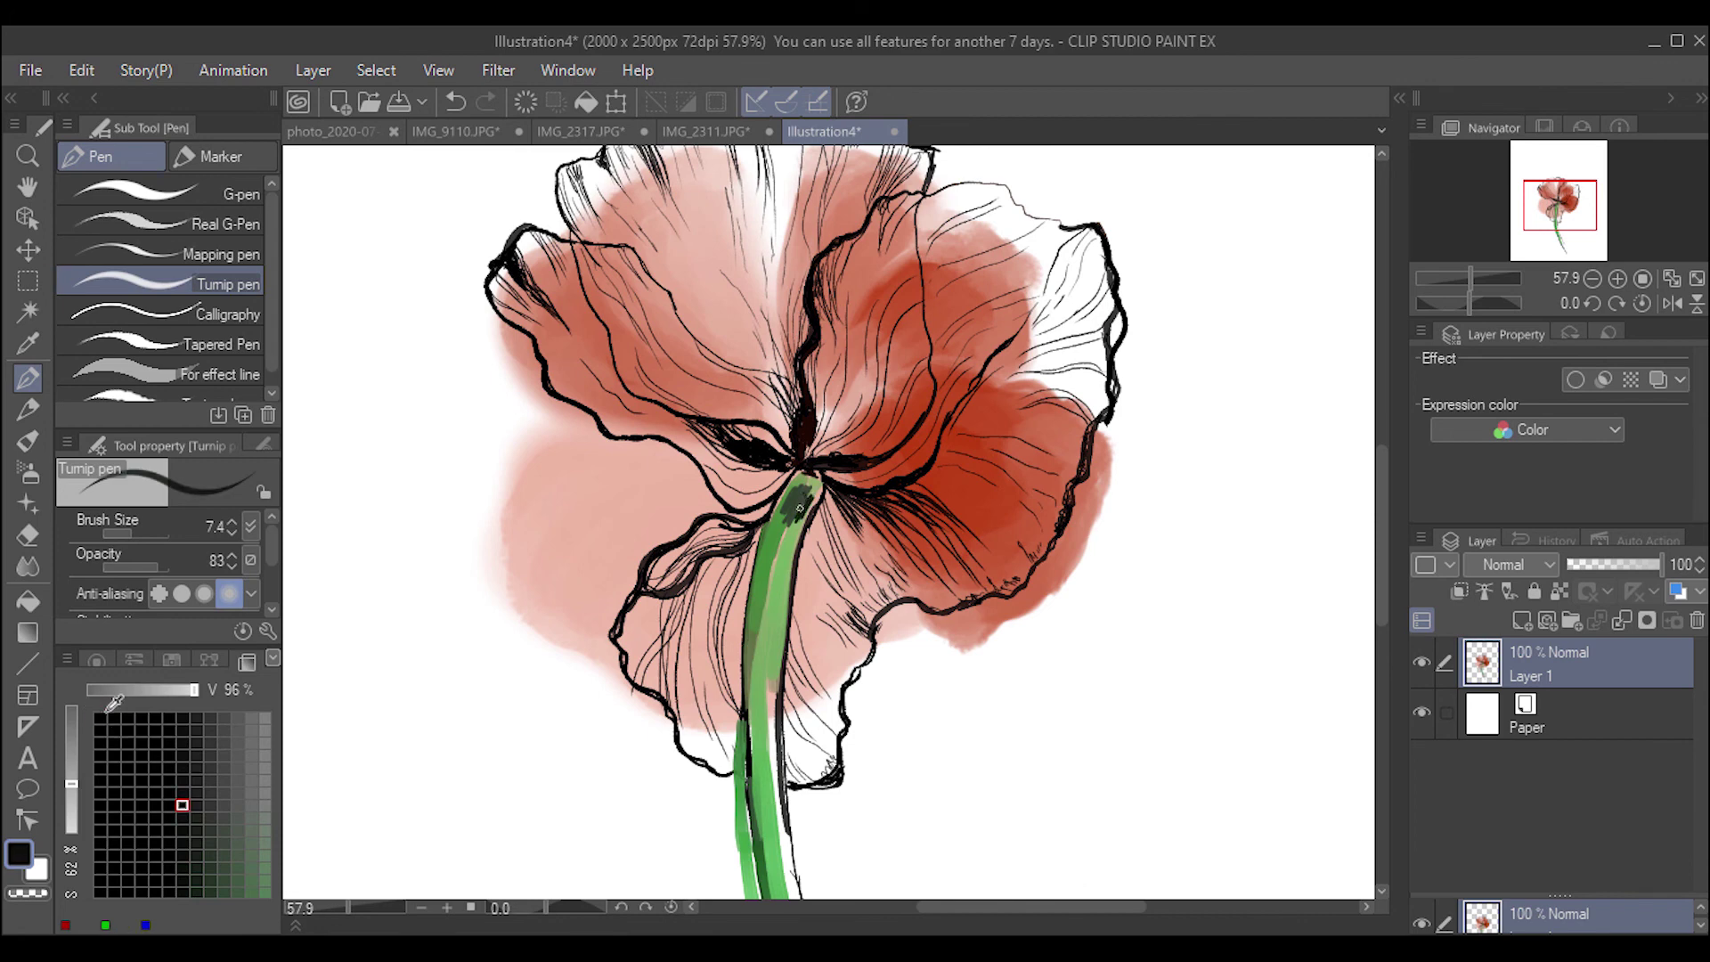
pyautogui.click(106, 712)
pyautogui.moveTo(800, 503); pyautogui.dragTo(772, 620)
pyautogui.moveTo(789, 545); pyautogui.dragTo(772, 668)
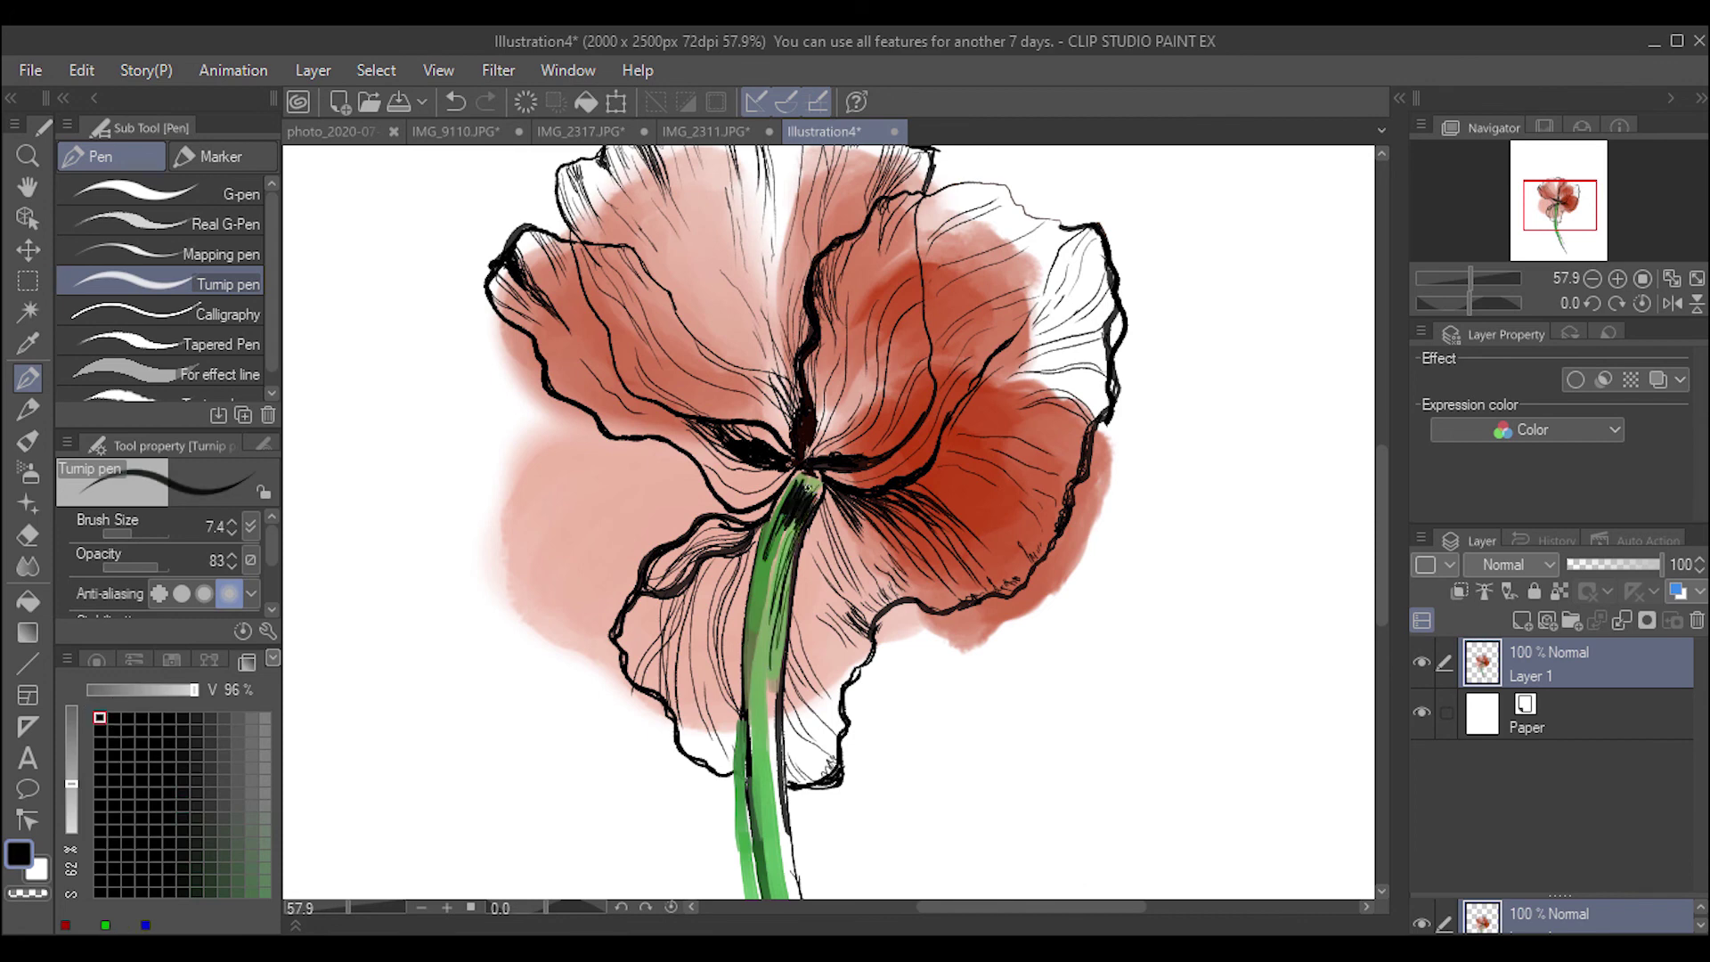
# Ink short black strokes where the stem meets the flower and fine lines down the stem's left side.
pyautogui.moveTo(801, 475); pyautogui.dragTo(793, 497)
pyautogui.moveTo(817, 481); pyautogui.dragTo(806, 496)
pyautogui.moveTo(796, 478); pyautogui.dragTo(744, 704)
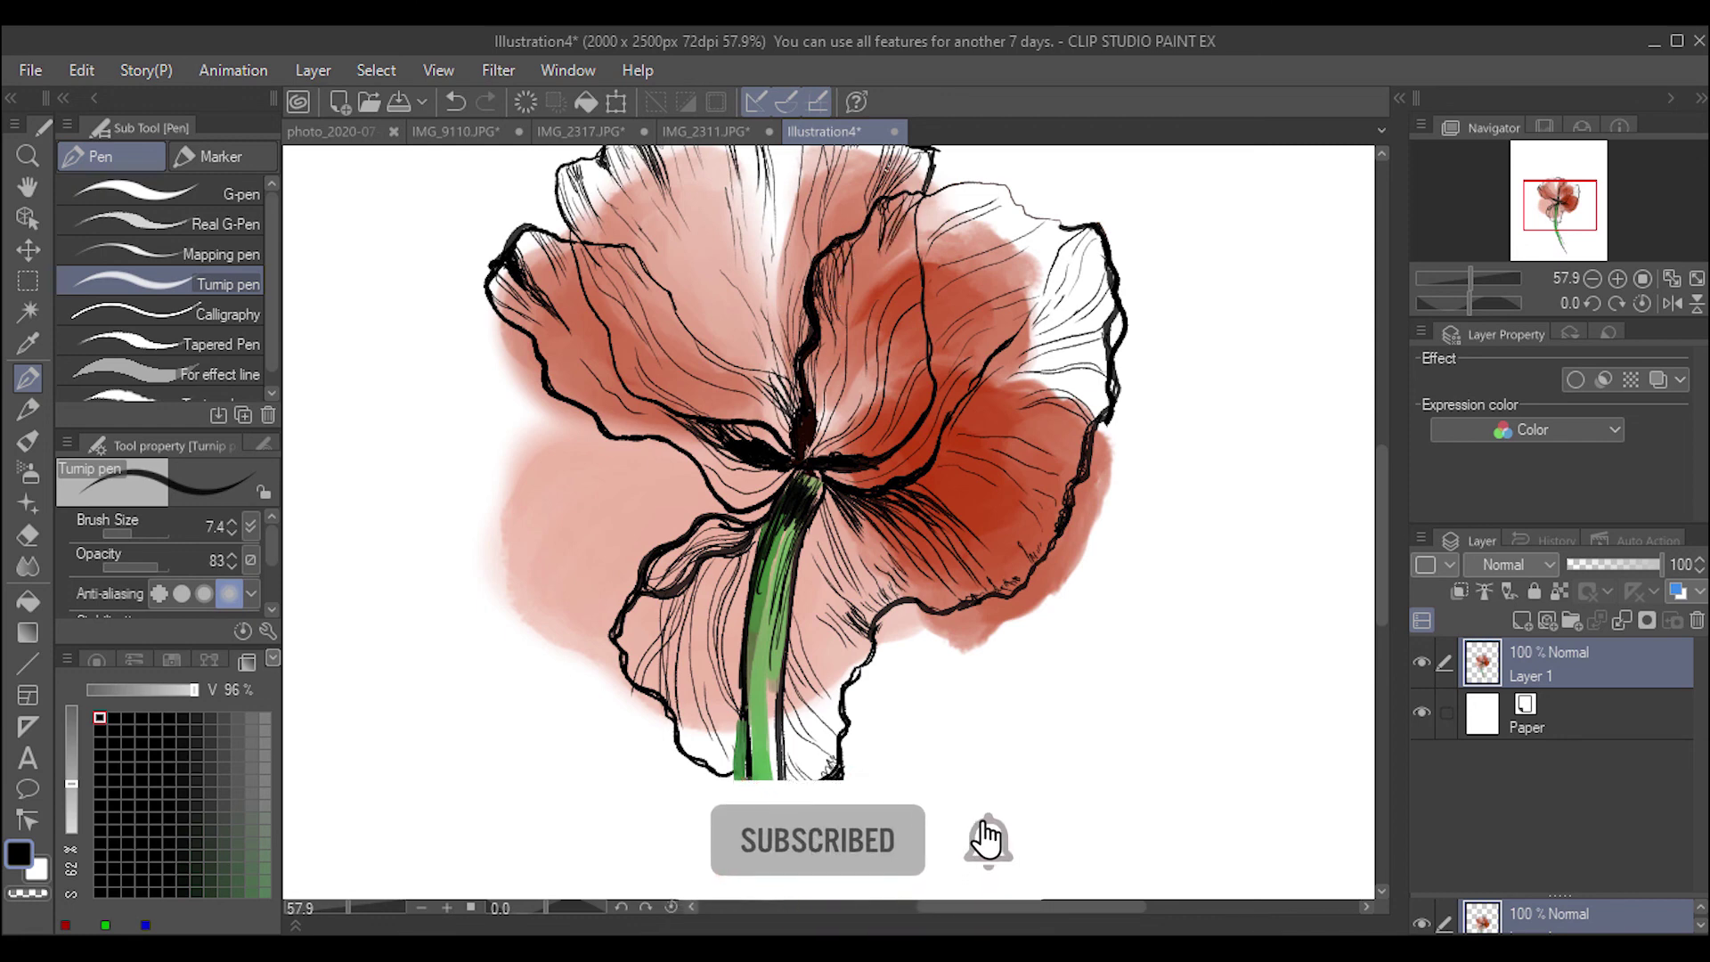
pyautogui.click(1467, 278)
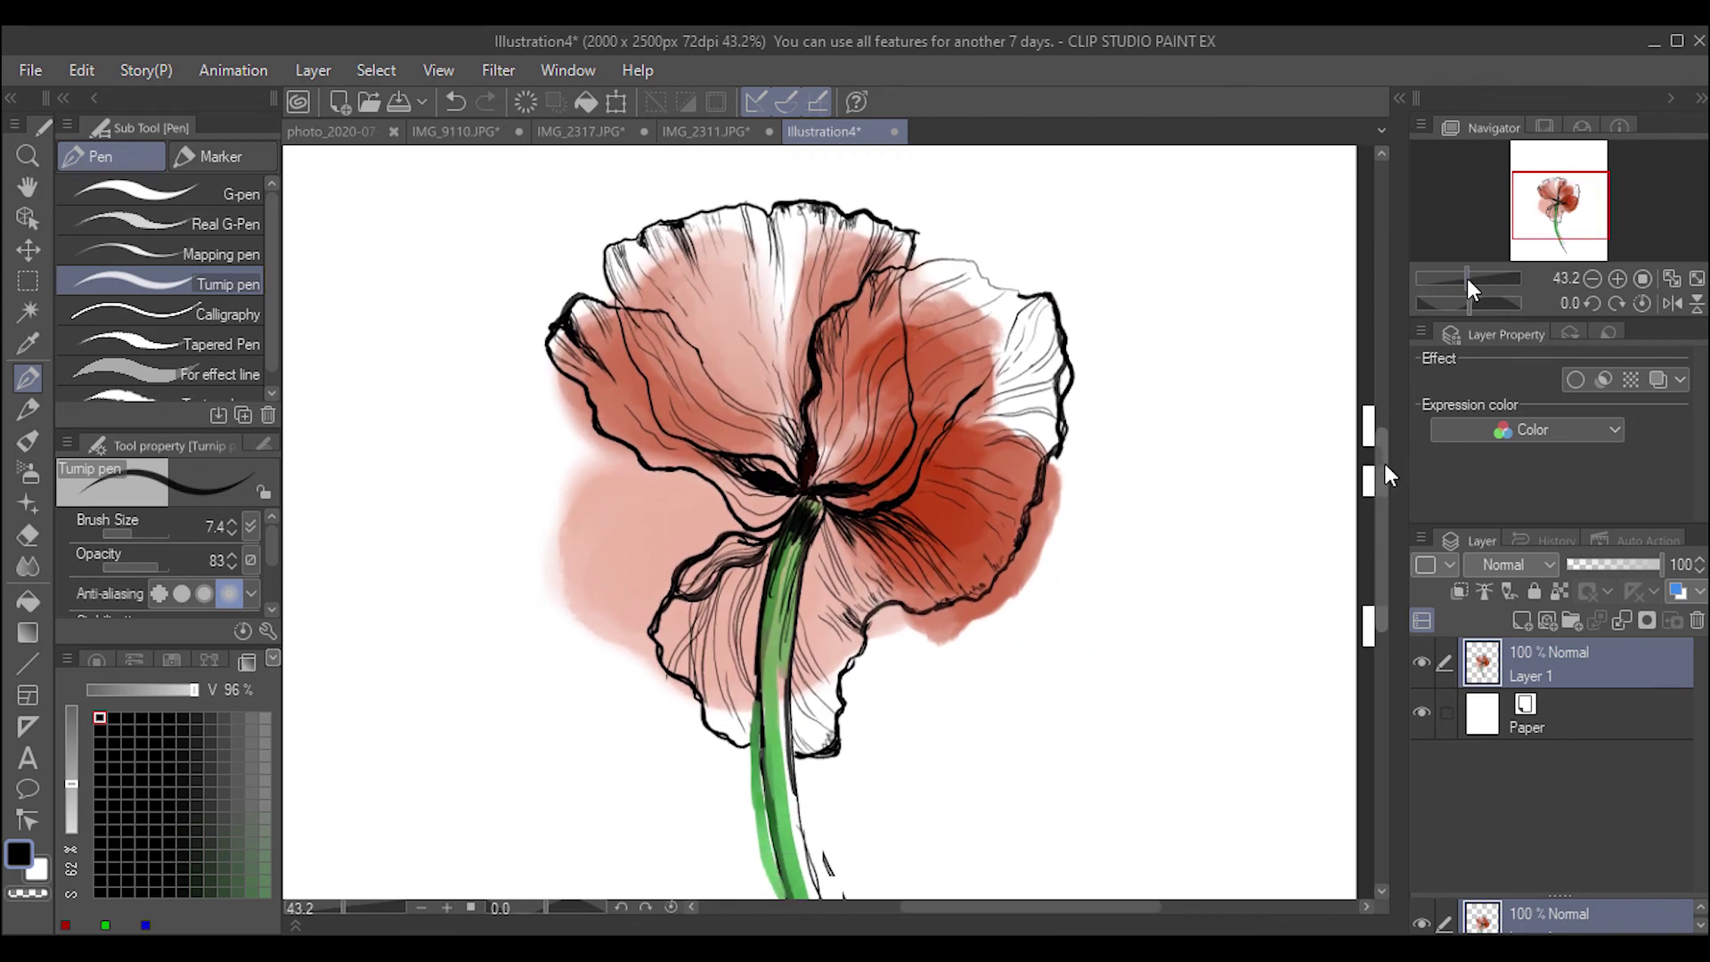